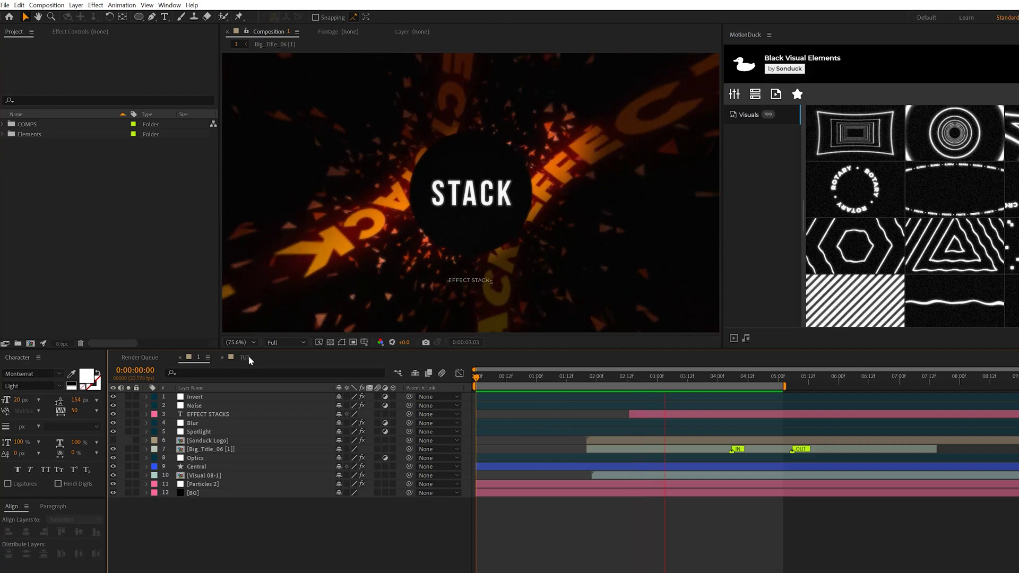
In the TUT composition, draw a white circle with no stroke over the STACK title.
click(246, 358)
drag(587, 376, 739, 389)
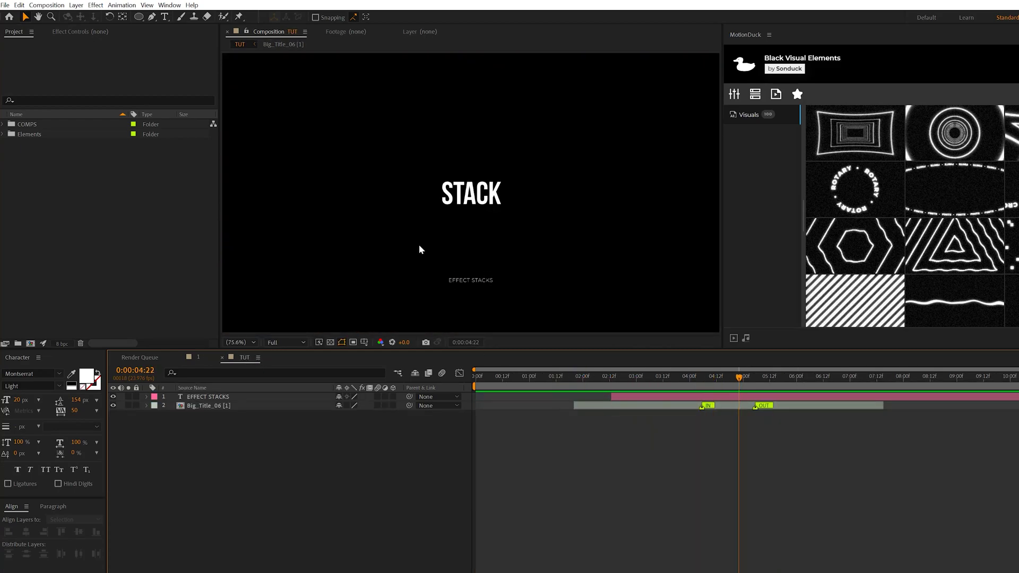
drag(139, 17, 172, 42)
click(318, 18)
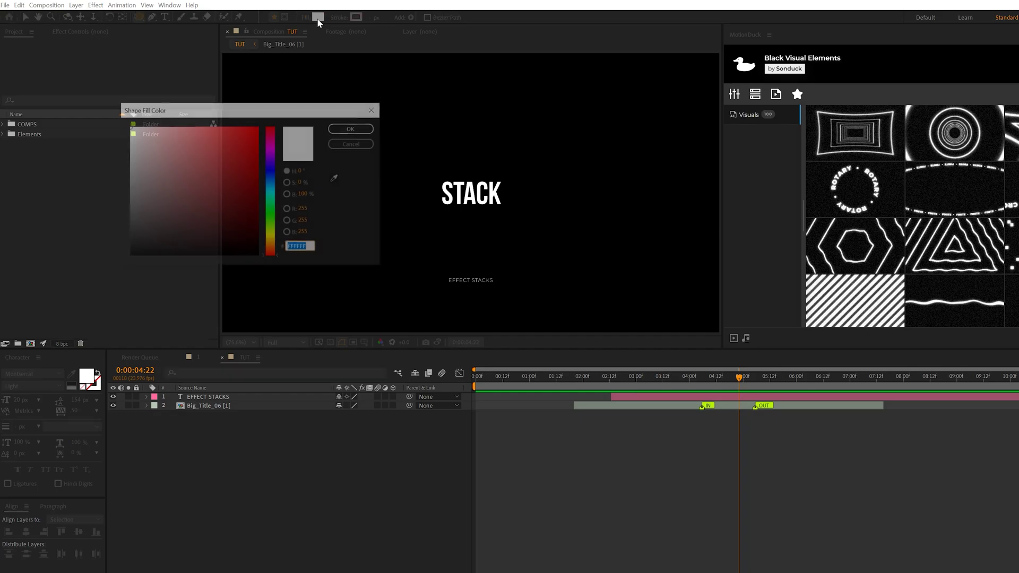
key(Return)
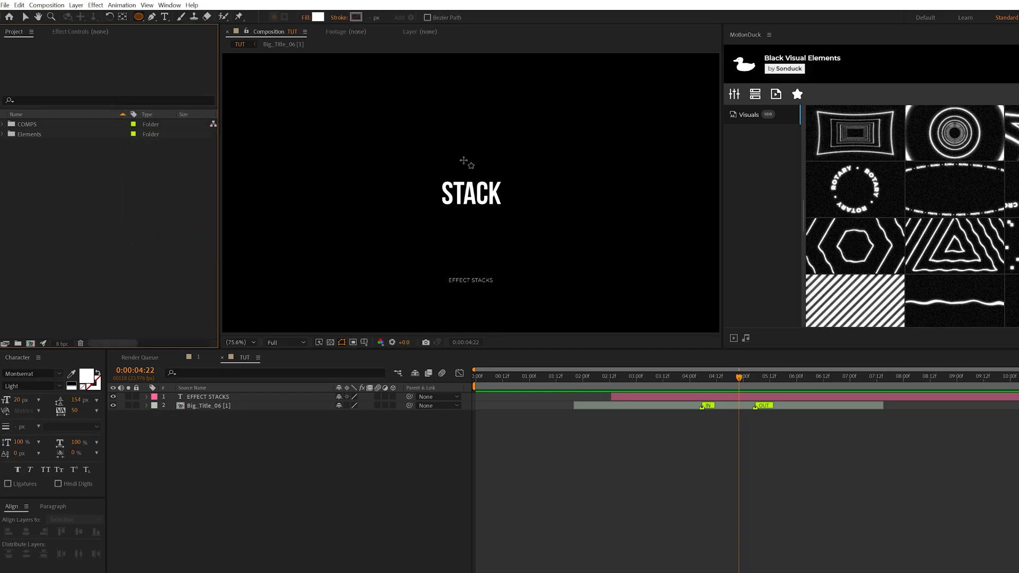
drag(422, 149, 520, 245)
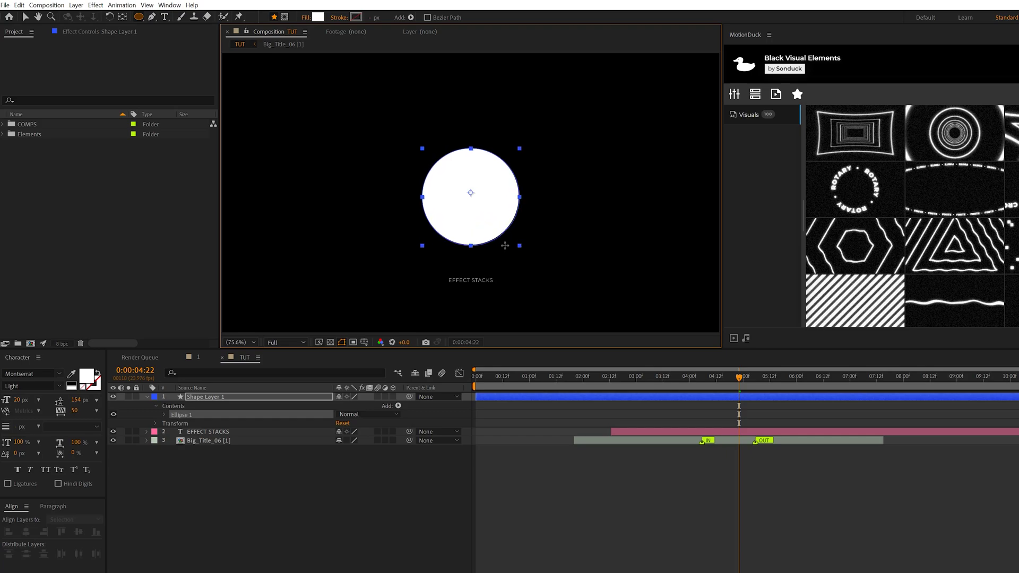
Center the circle layer horizontally and vertically in the composition.
click(209, 402)
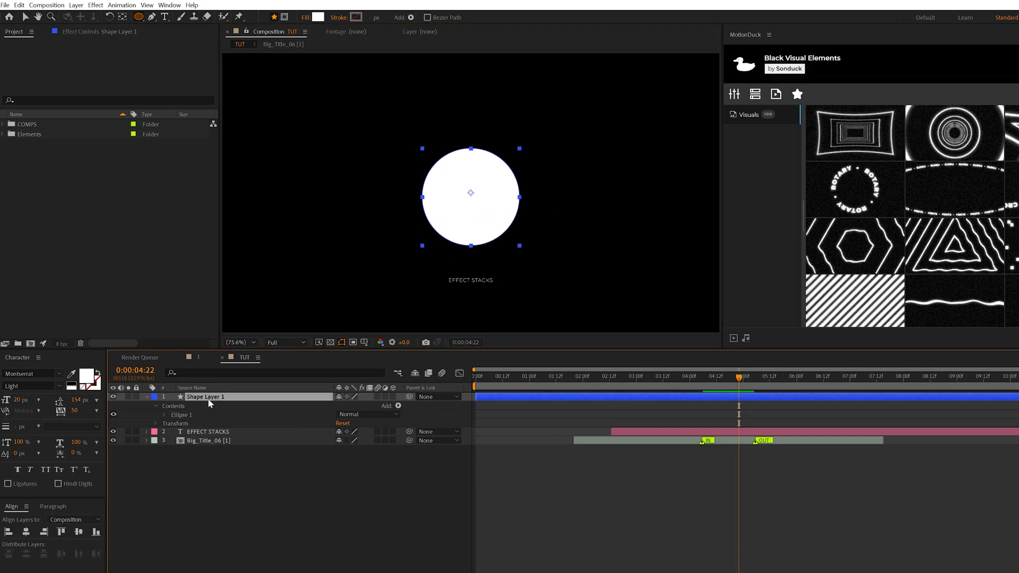
click(29, 532)
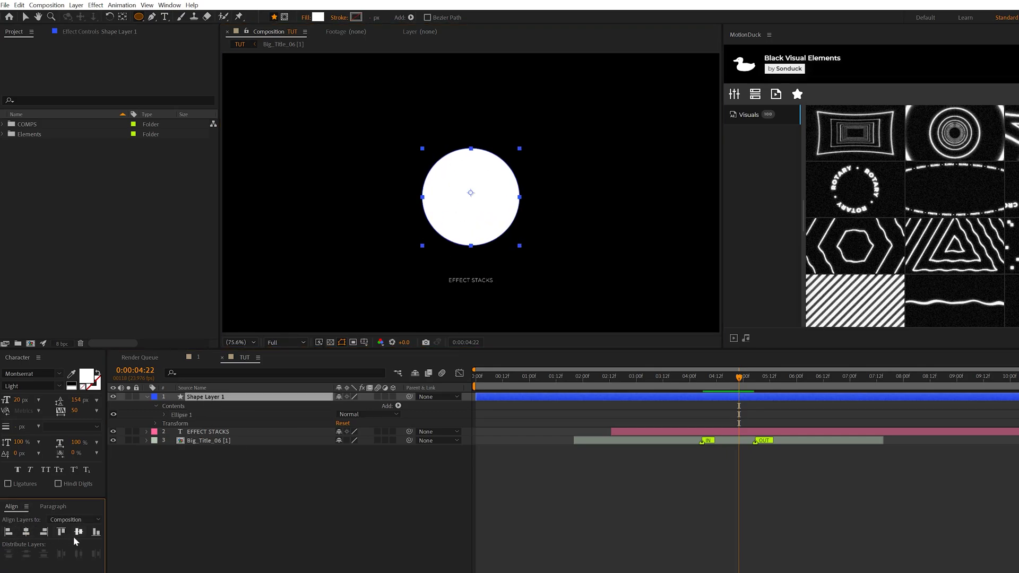
click(78, 531)
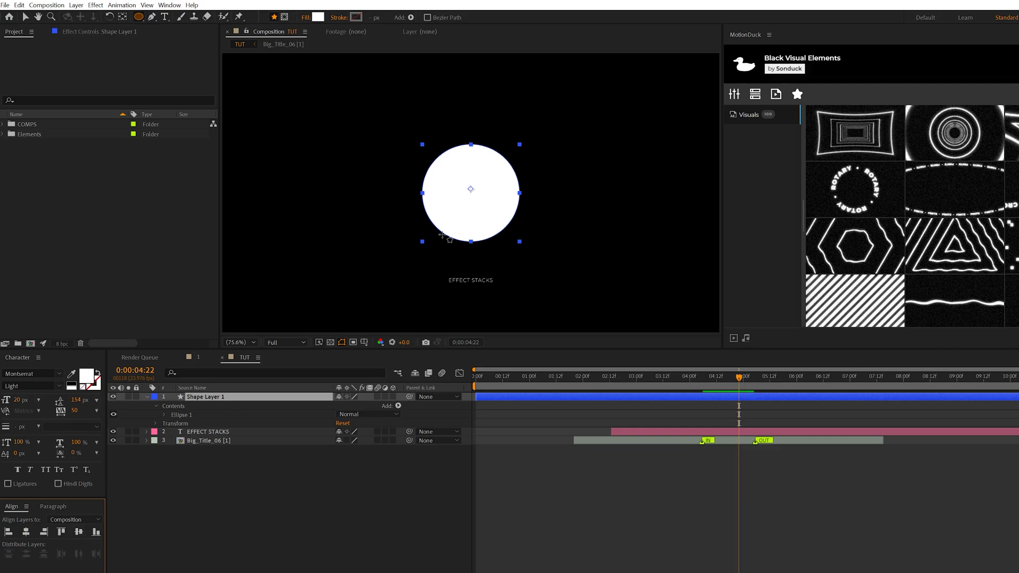
key(v)
click(170, 5)
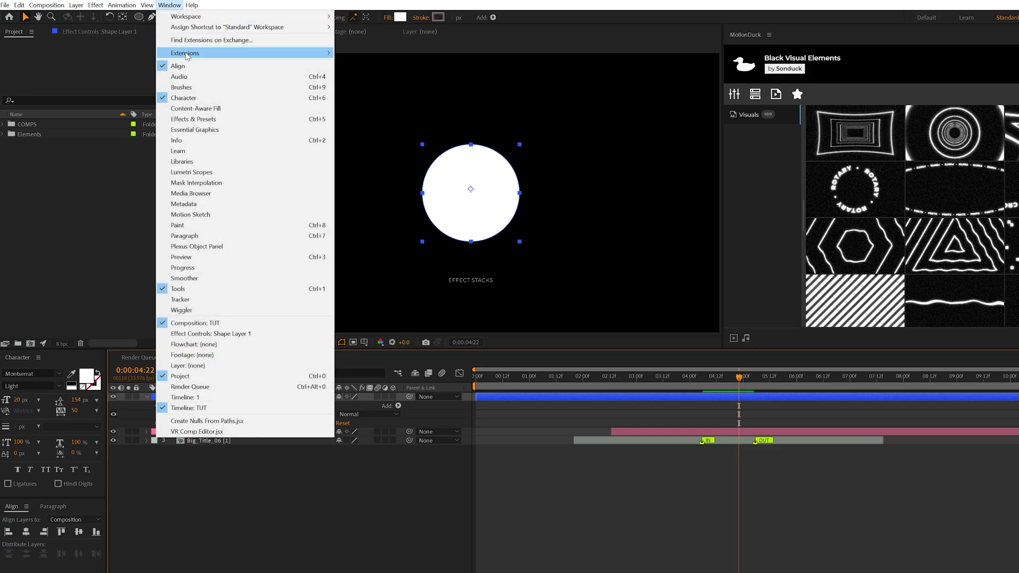
click(352, 555)
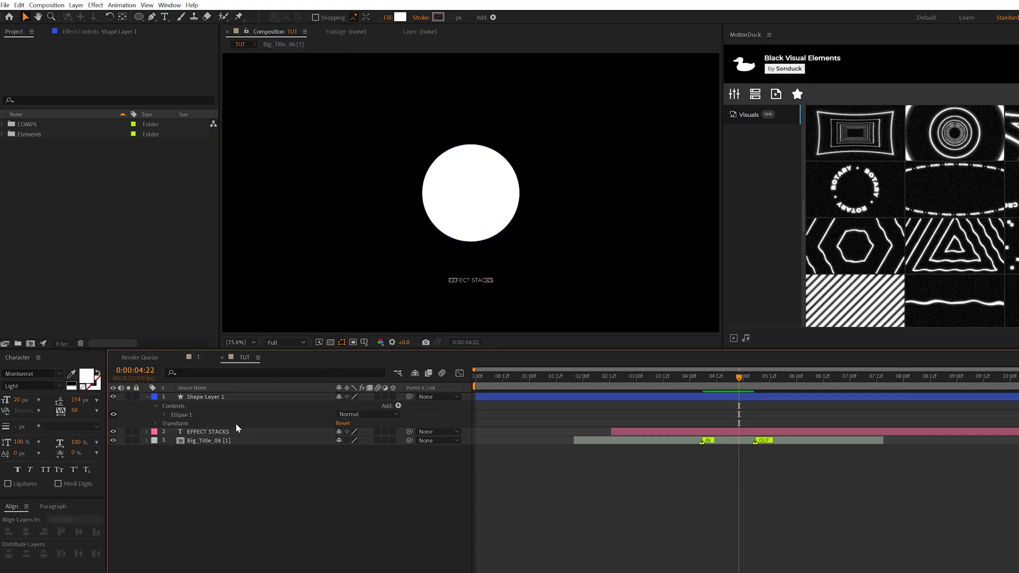
Move Shape Layer 1 below the Big_Title_06 layer in the layer stack.
click(212, 399)
drag(207, 401, 215, 497)
click(202, 405)
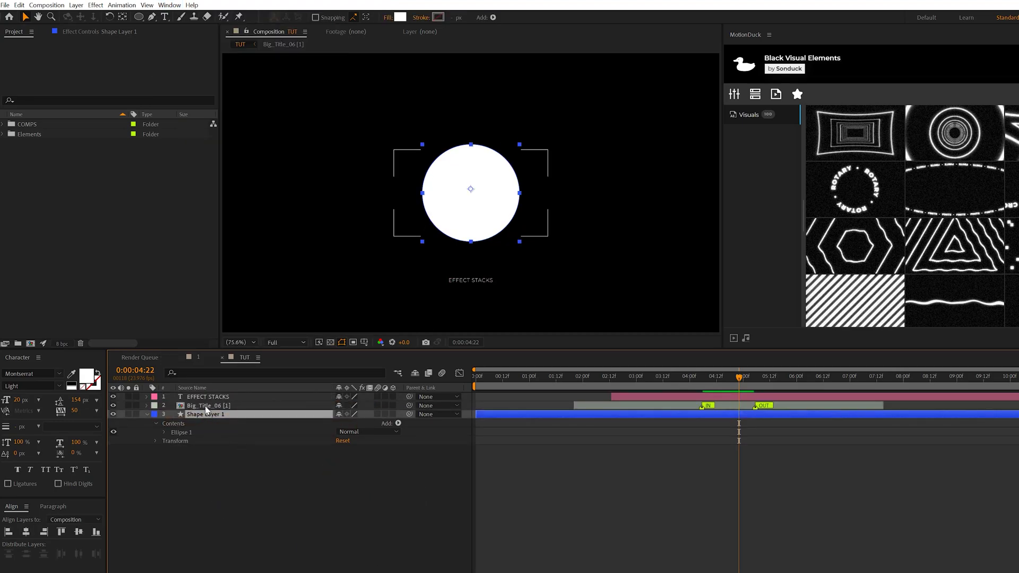
click(207, 415)
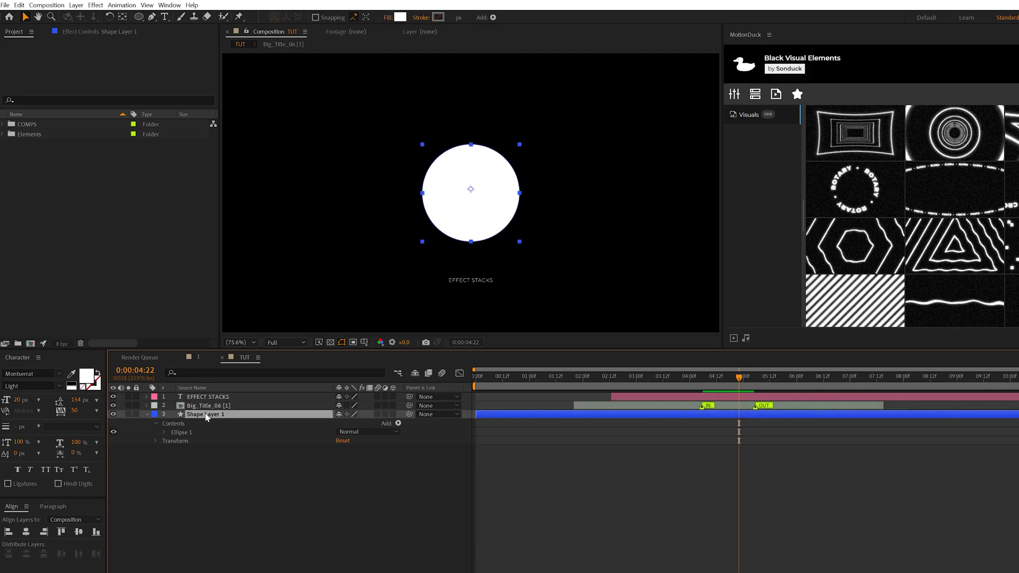
Apply a Gradient Ramp effect to Shape Layer 1 and set its end color to dark grey 0C0C0C.
drag(499, 379, 472, 383)
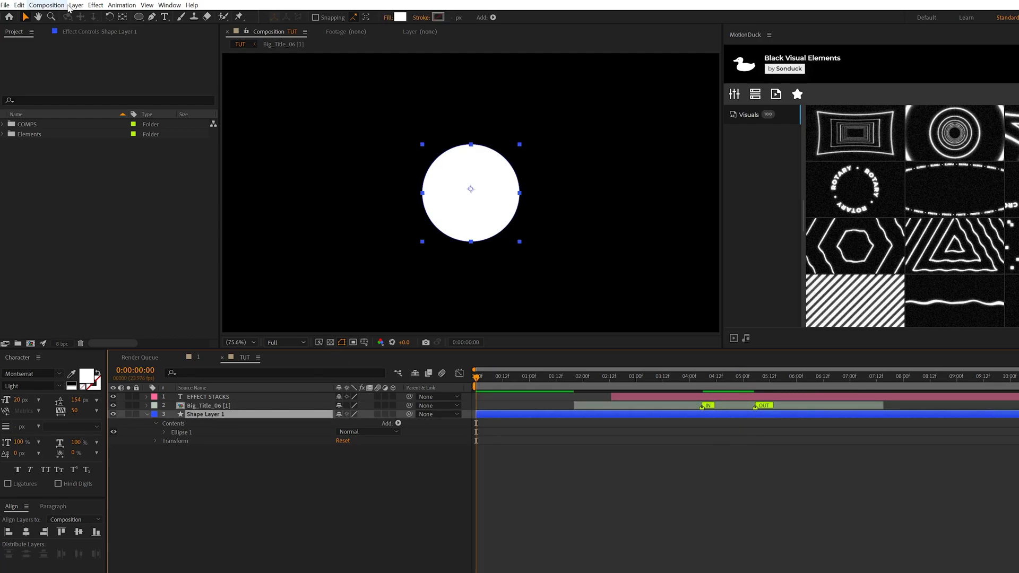
click(98, 5)
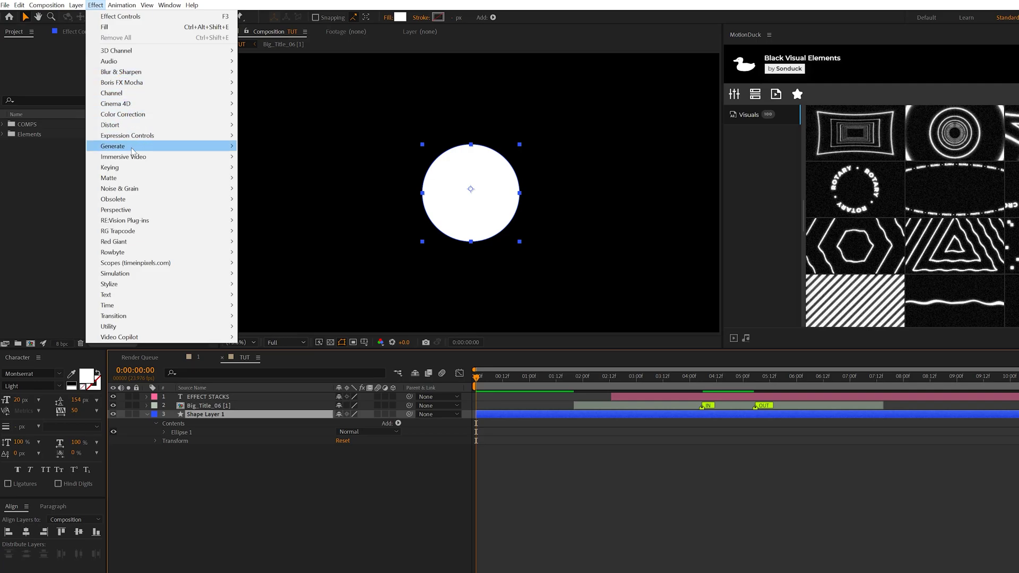
mouse_move(133, 147)
click(260, 327)
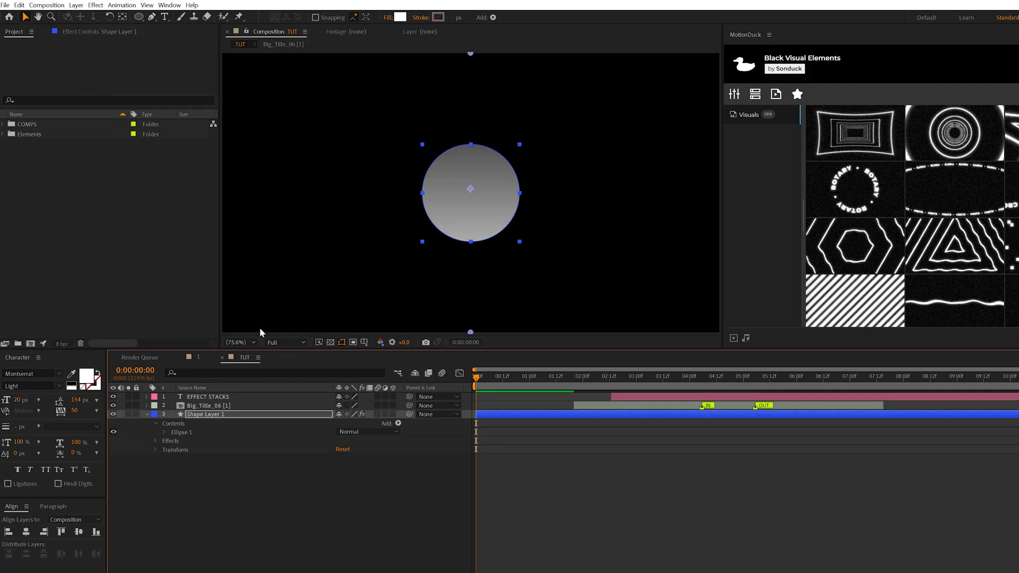
click(96, 32)
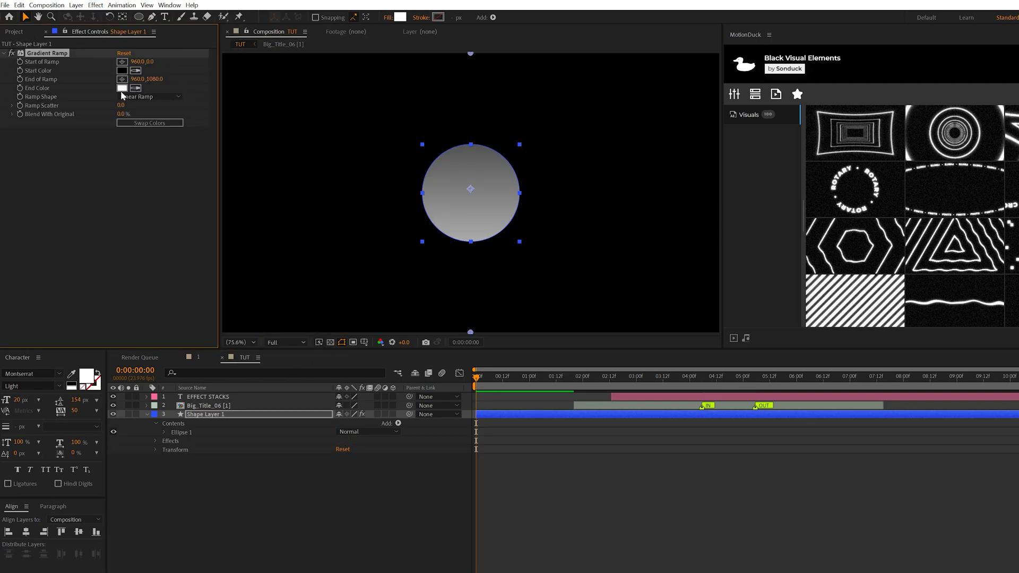
click(122, 89)
drag(143, 244, 115, 250)
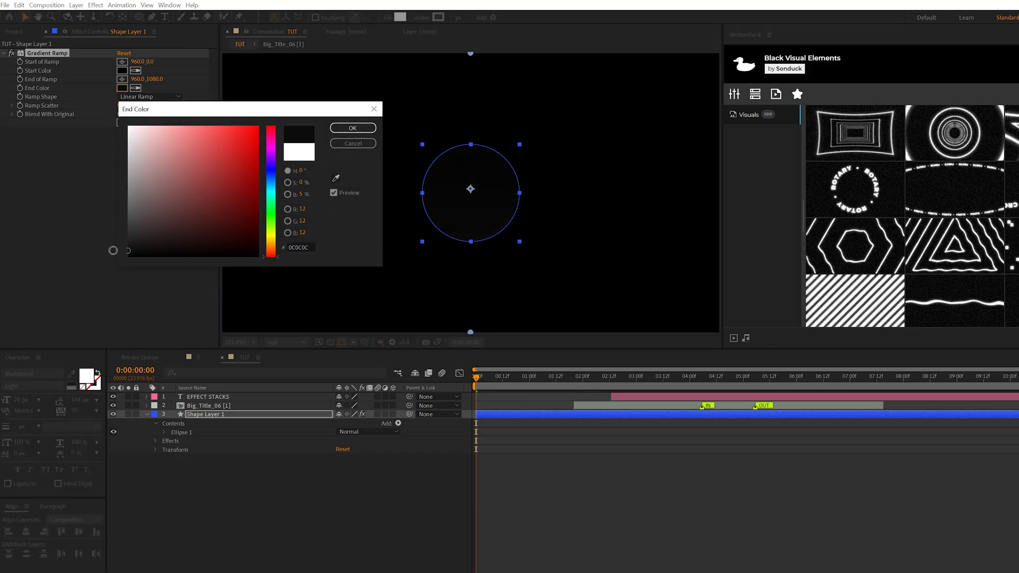
click(334, 129)
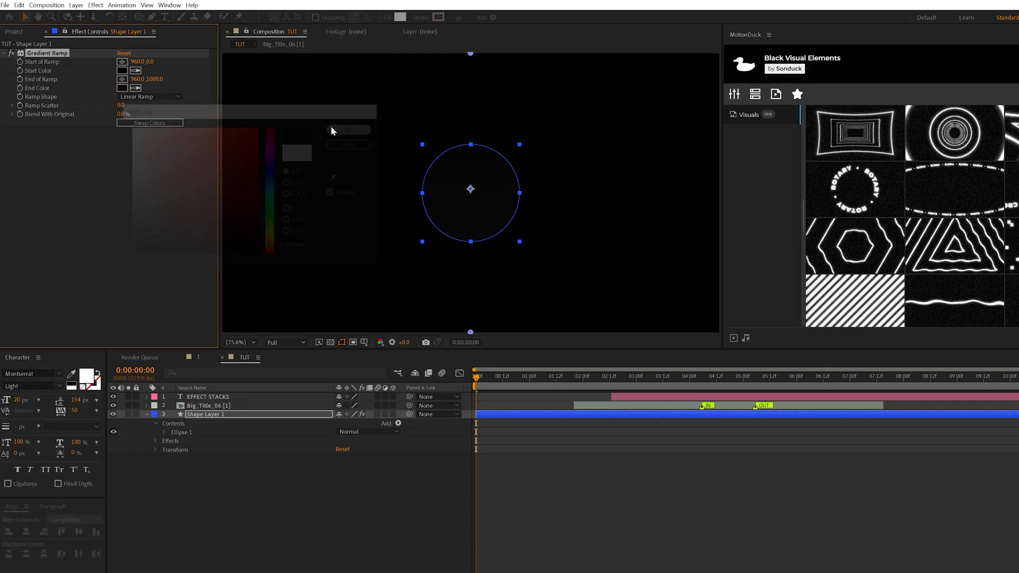
Keyframe the ramp's Blend With Original at 0% on frame 0, 100% on frame 2 and 0% on frame 3.
click(17, 114)
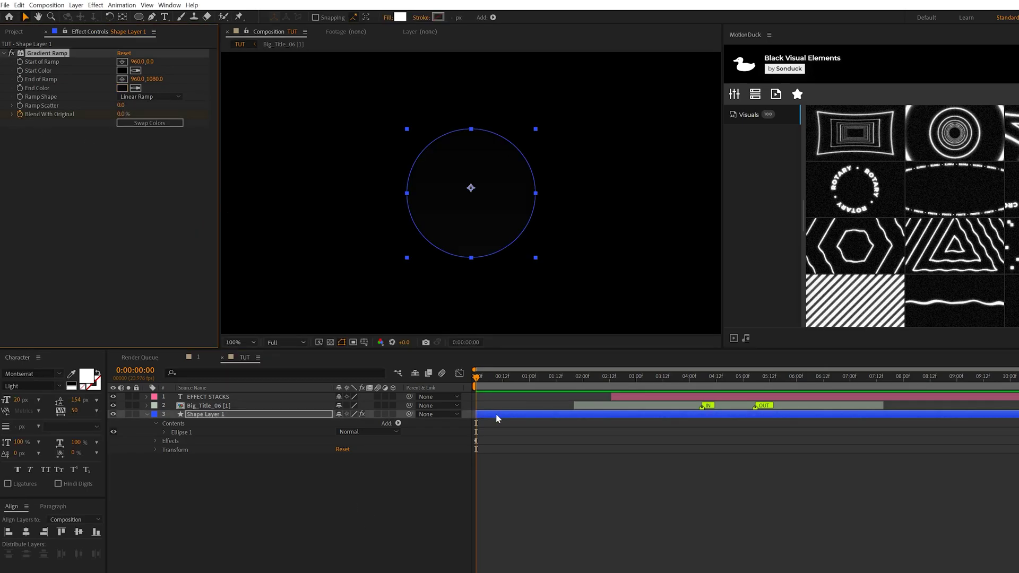
scroll(493, 398, up, 4)
click(493, 378)
key(u)
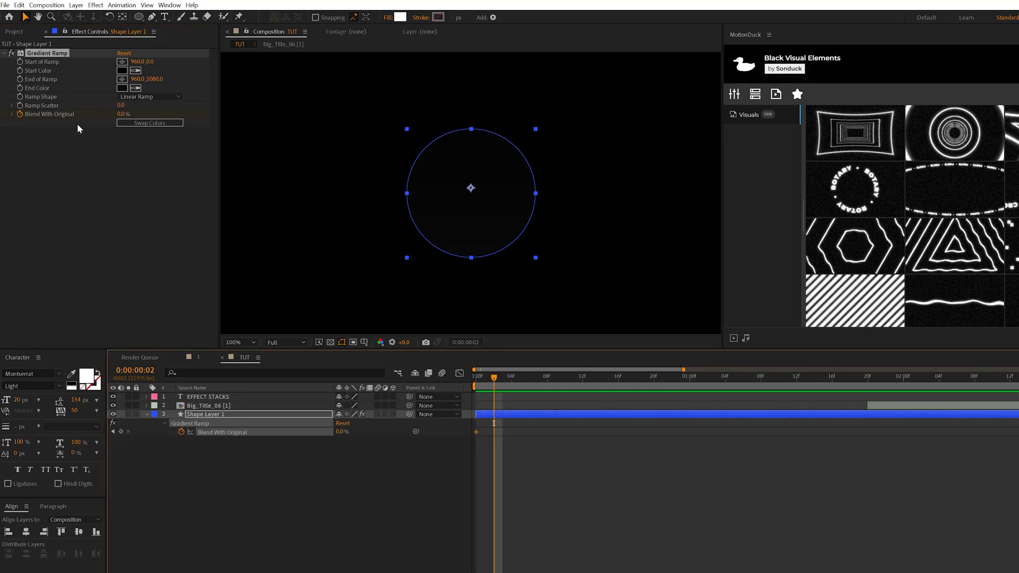
drag(121, 114, 226, 127)
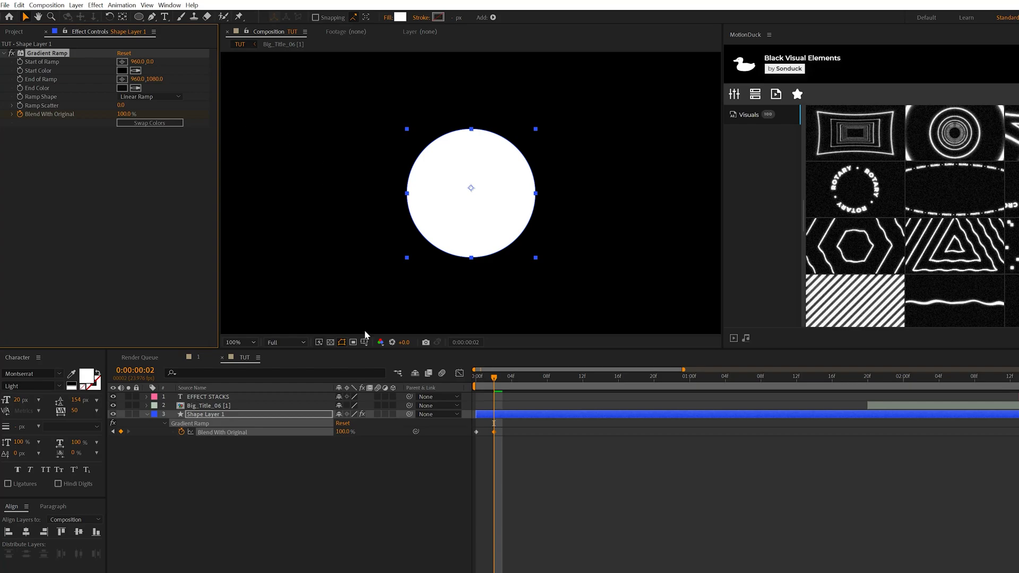
click(355, 286)
key(Page_Down)
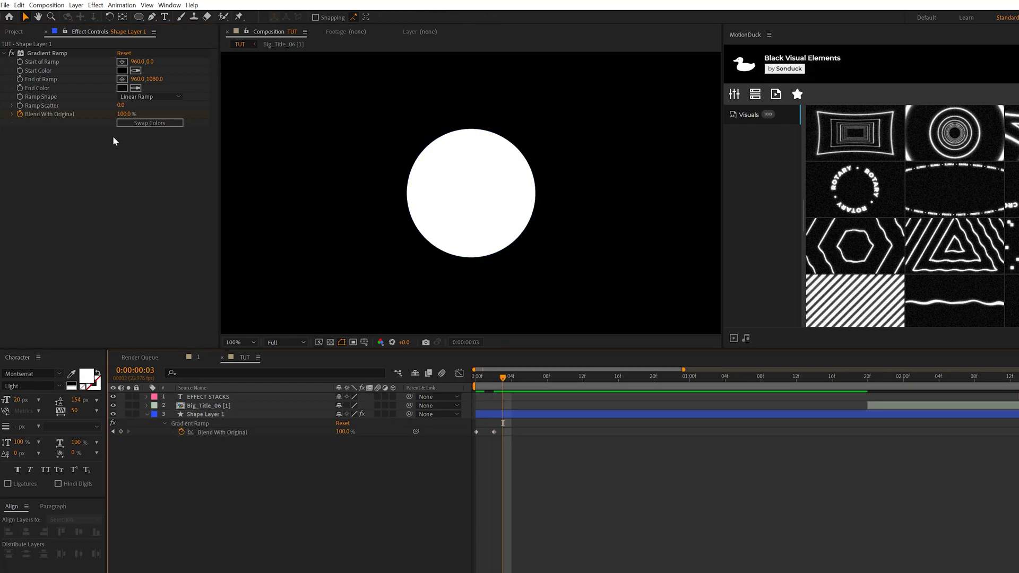
drag(125, 116, 96, 116)
Copy the three Blend With Original keyframes and paste them starting at frames 5, 11, 16 and 21.
drag(527, 429, 441, 445)
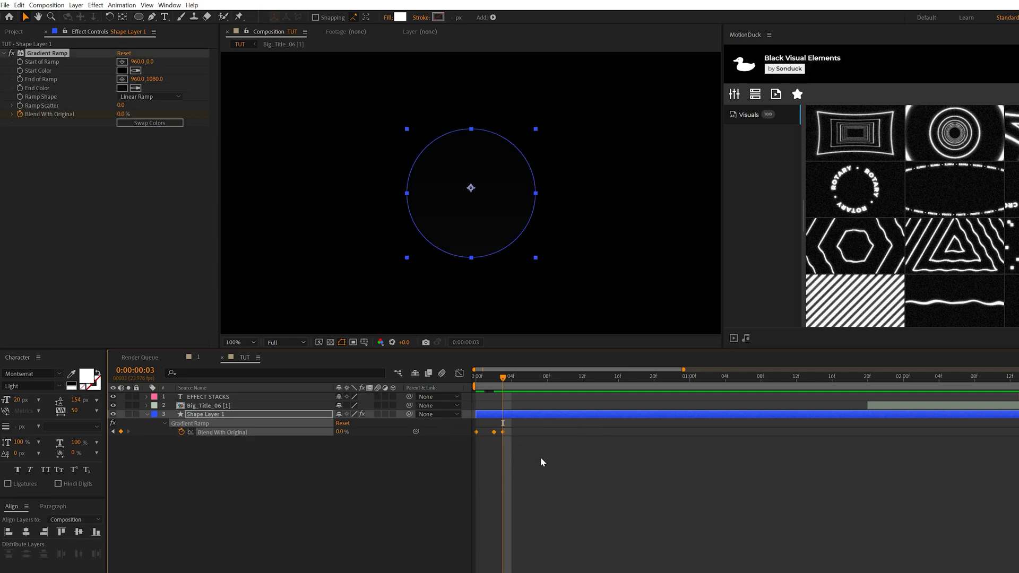
key(Page_Down)
key(Page_Down)
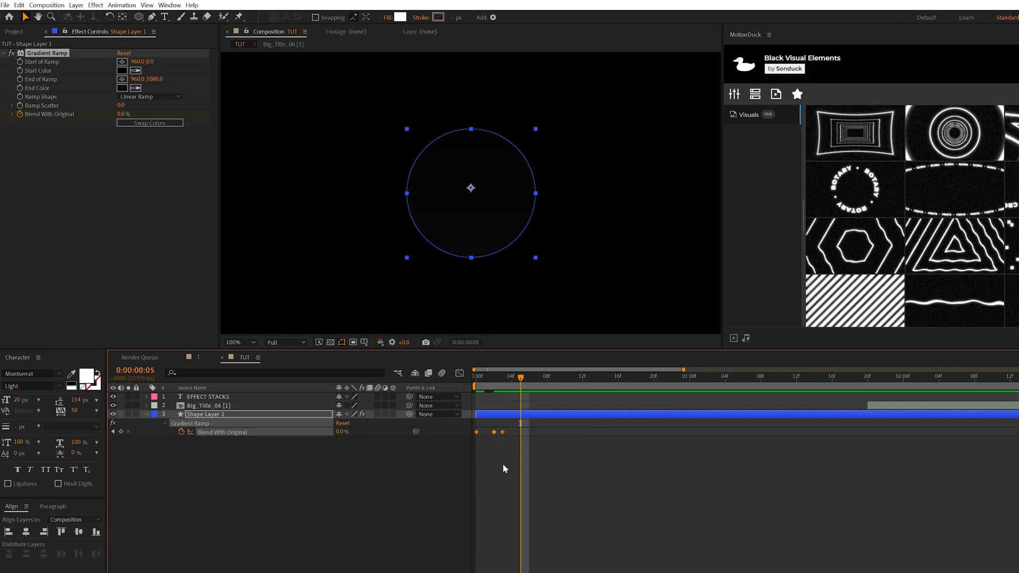
drag(562, 384, 574, 383)
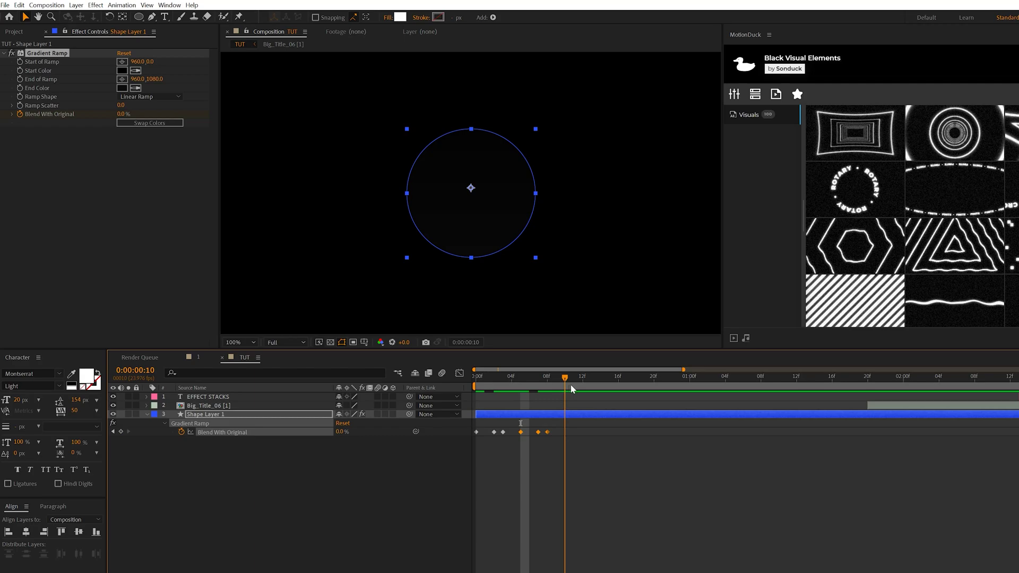
key(ctrl+v)
click(615, 385)
key(ctrl+v)
drag(660, 383, 667, 387)
click(694, 471)
click(708, 431)
key(ctrl+v)
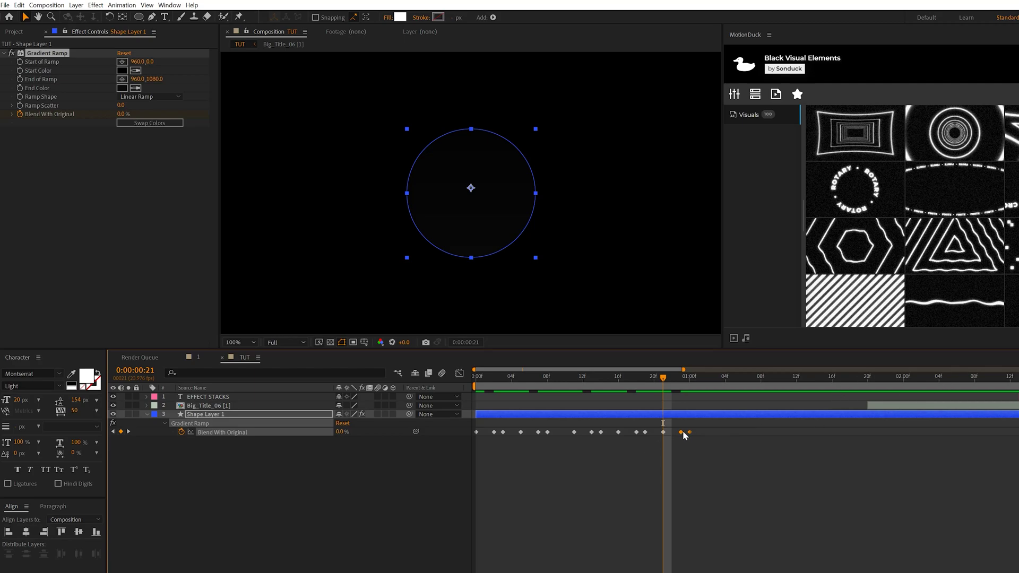
Paste further closely spaced Blend With Original keyframes after the one-second mark, continuing to about 1 second 14 frames.
drag(708, 425, 657, 440)
click(707, 386)
key(ctrl+v)
mouse_move(725, 377)
mouse_down()
mouse_move(761, 377)
mouse_move(742, 378)
mouse_up()
key(ctrl+v)
drag(697, 452, 722, 436)
key(ctrl+v)
Play back the circle's flicker animation from the start of the composition.
key(Home)
key(space)
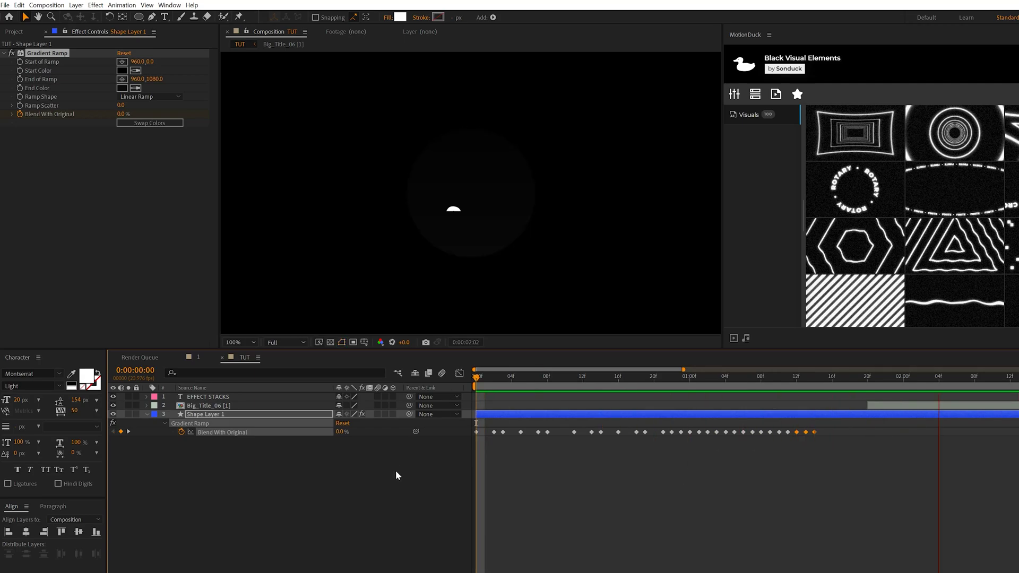
key(space)
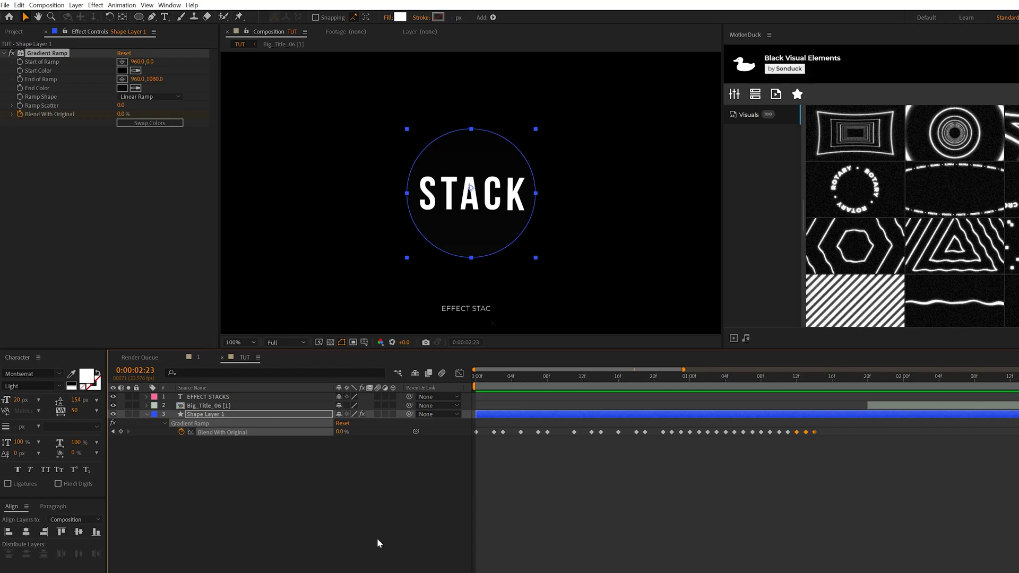
click(375, 541)
key(minus)
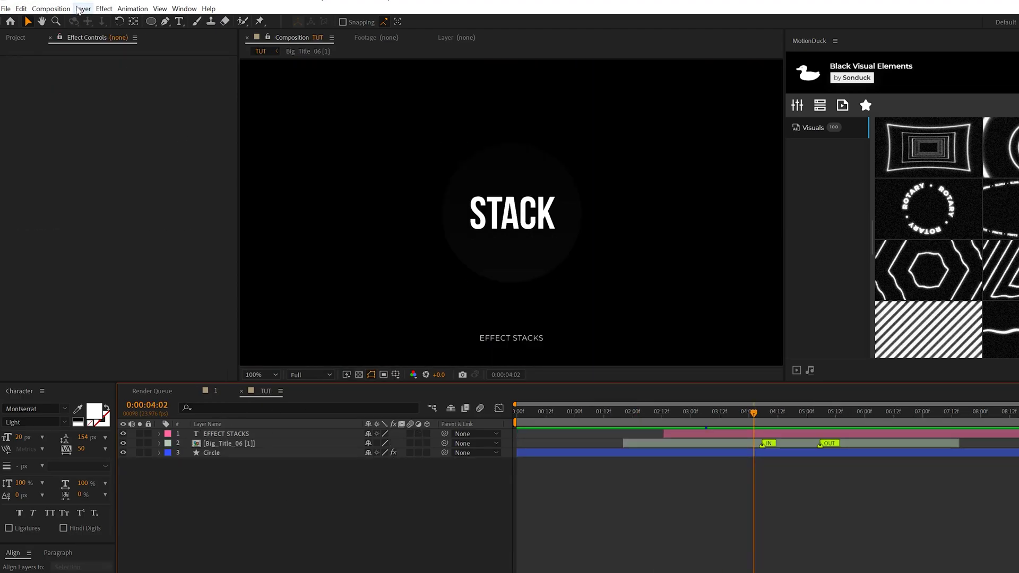
Create a white 1920 x 1080 px solid layer named Particles.
click(83, 8)
mouse_move(106, 23)
click(310, 27)
text(Particles)
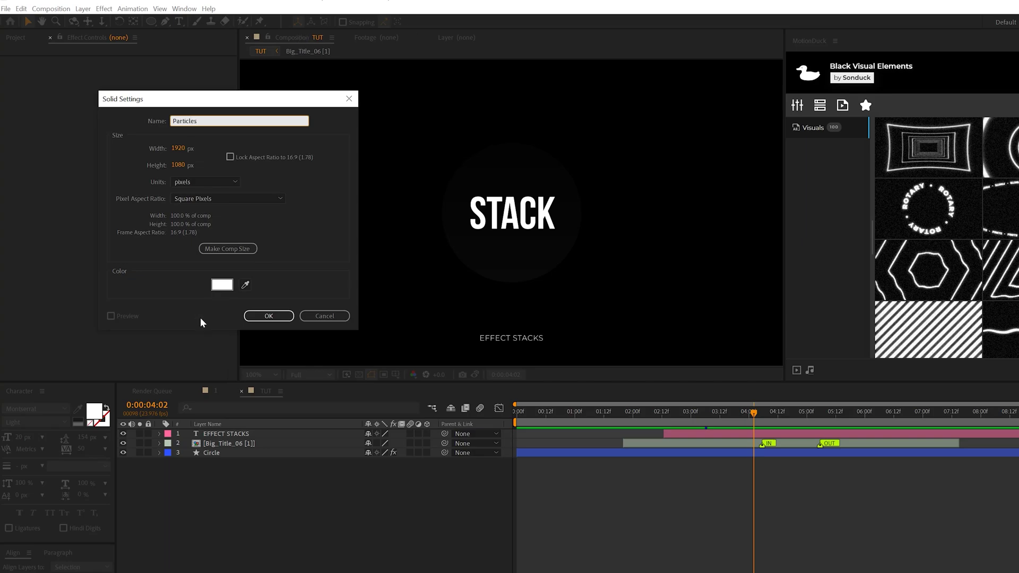
click(265, 316)
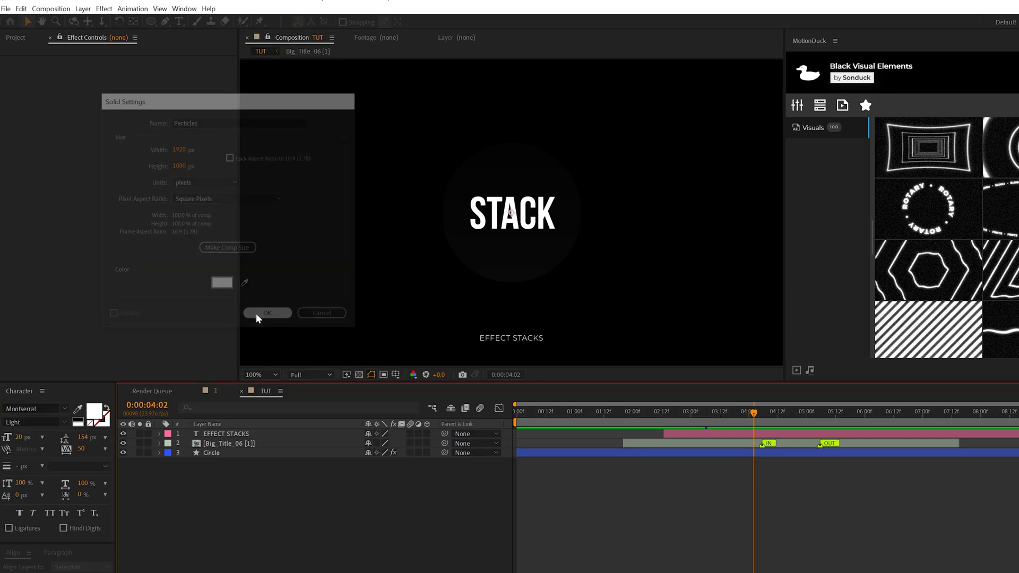
Apply the CC Particle World effect to the Particles solid.
click(104, 9)
mouse_move(117, 300)
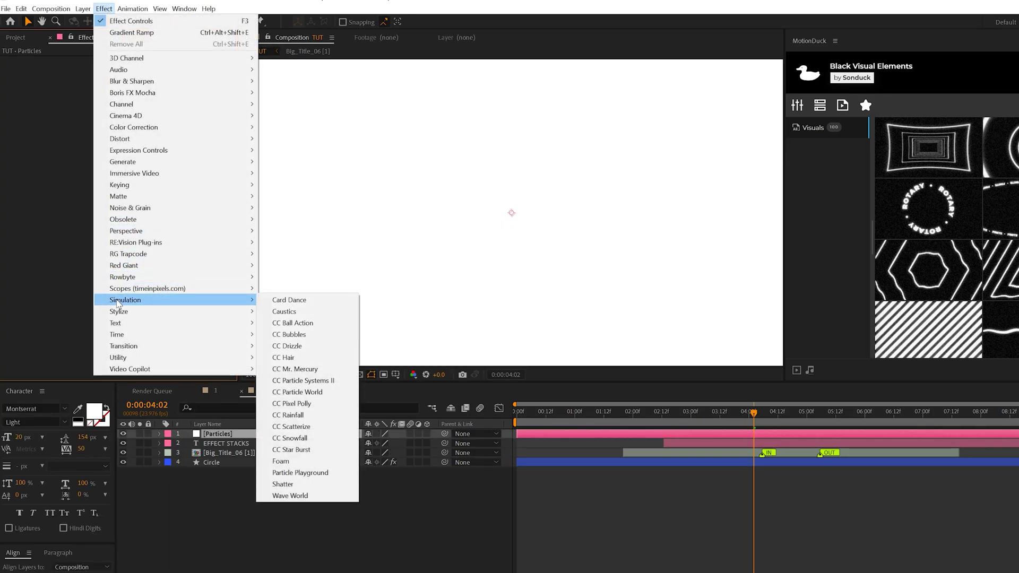
click(298, 388)
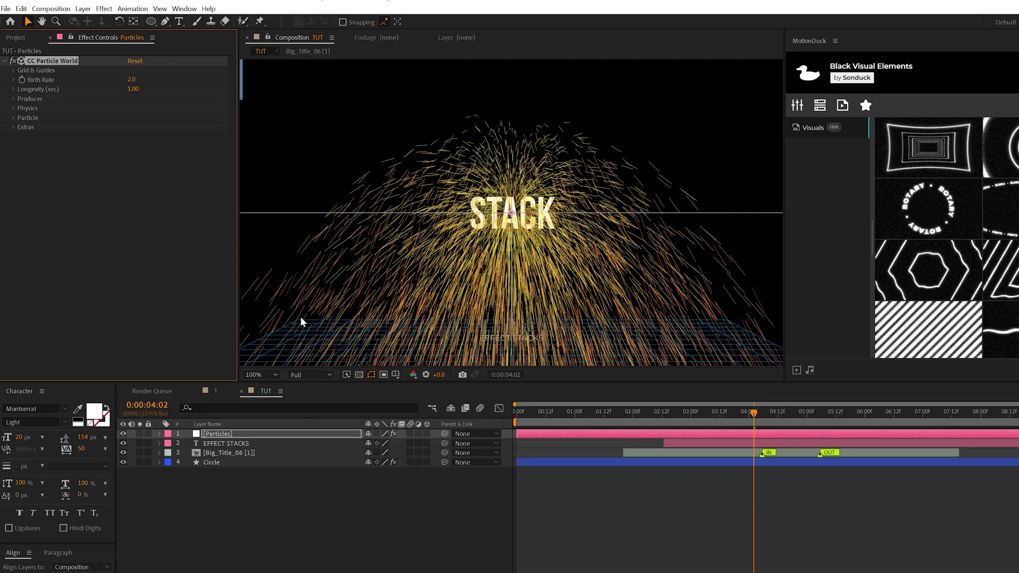
Set the particle Birth Rate to 3 and Longevity to 6 seconds.
click(131, 79)
text(3)
key(Return)
click(133, 89)
text(6)
key(Return)
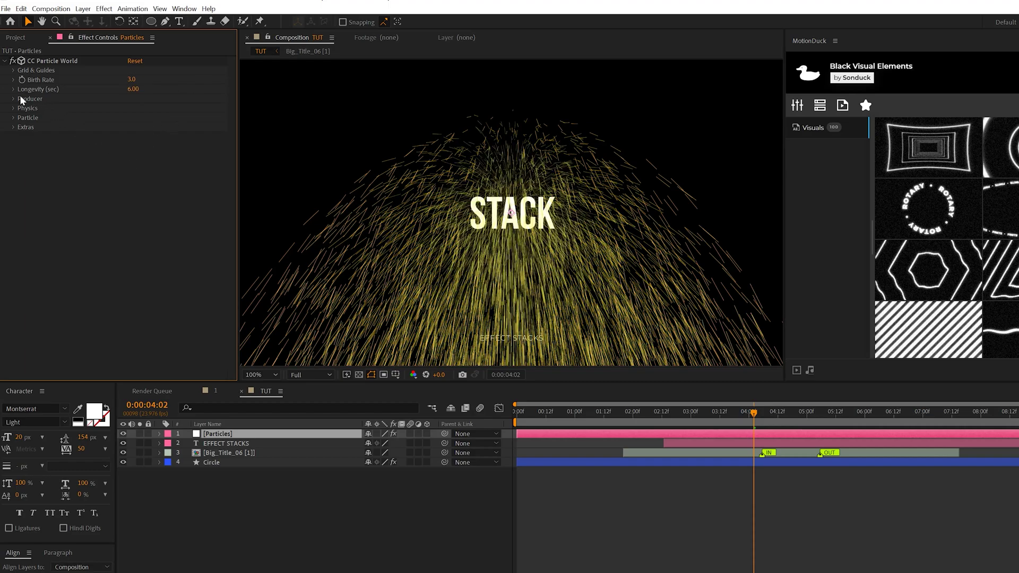
Set the particle producer's Radius X and Radius Y to 0 and its Radius Z to 0.33.
click(14, 98)
click(136, 137)
text(0)
click(136, 146)
text(0)
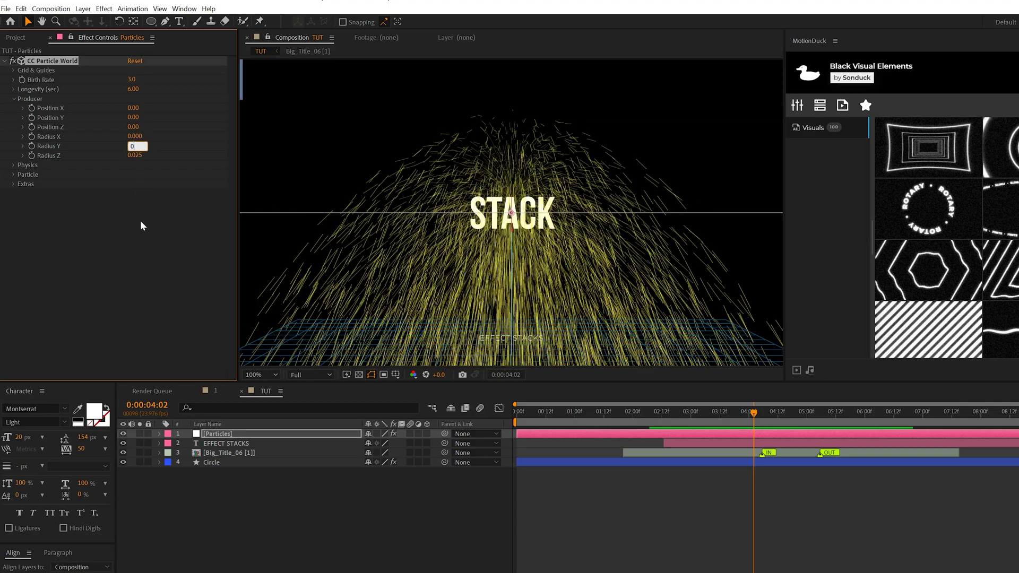
key(Return)
click(135, 154)
text(.33)
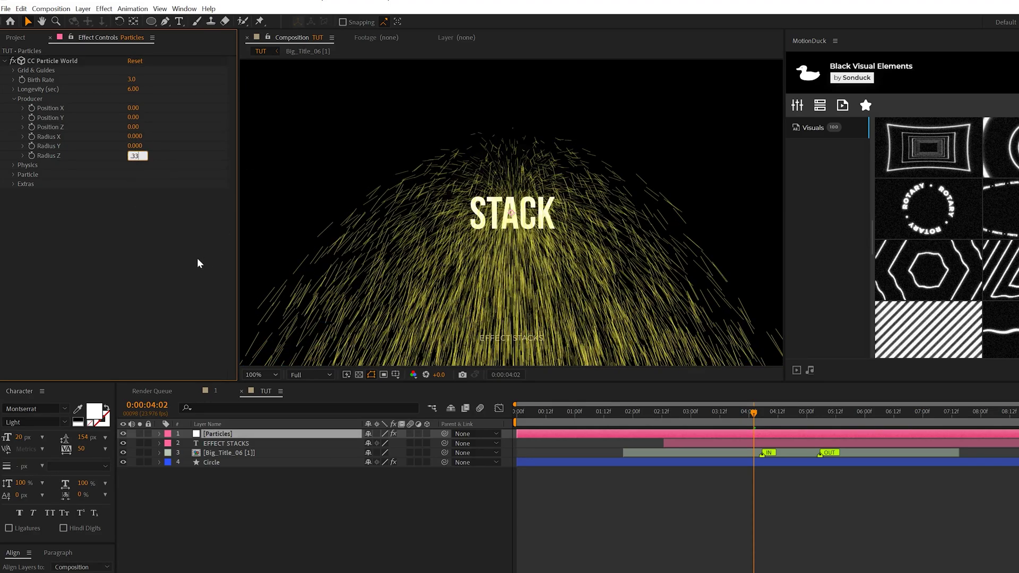
key(Return)
click(13, 100)
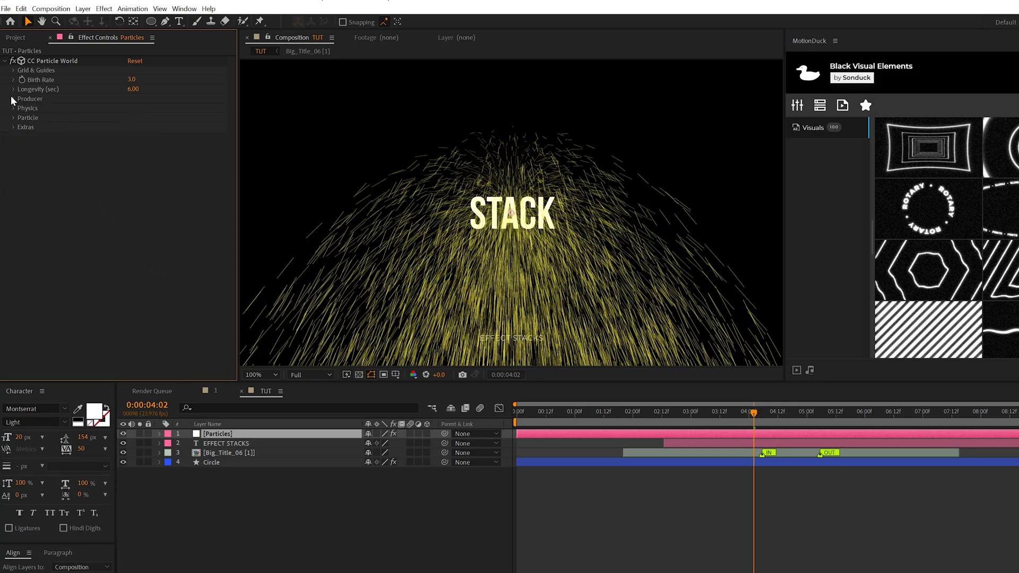
Set the particle physics to a Velocity of 0.1 and a Gravity of 0.
click(13, 108)
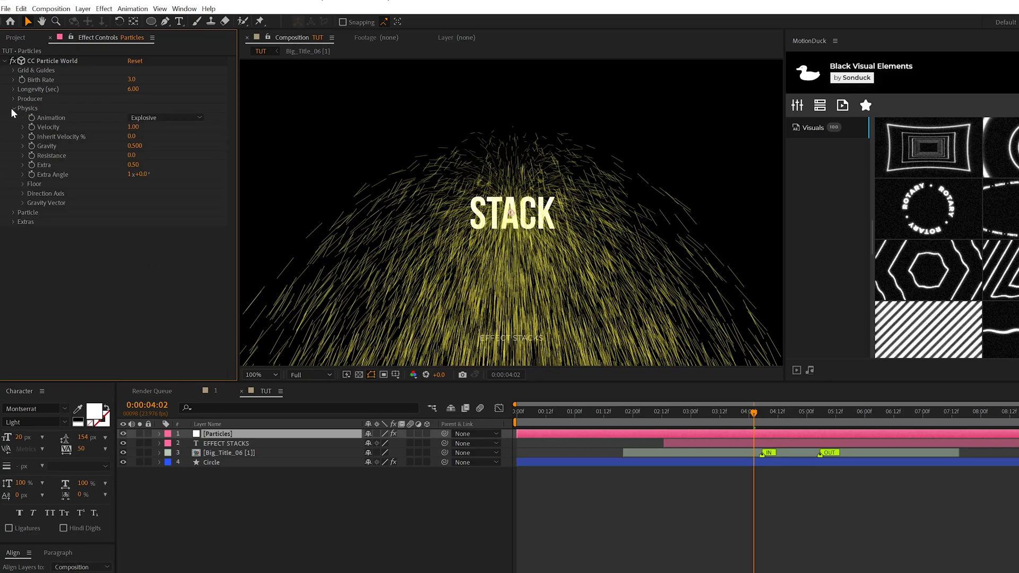
click(133, 127)
text(.1)
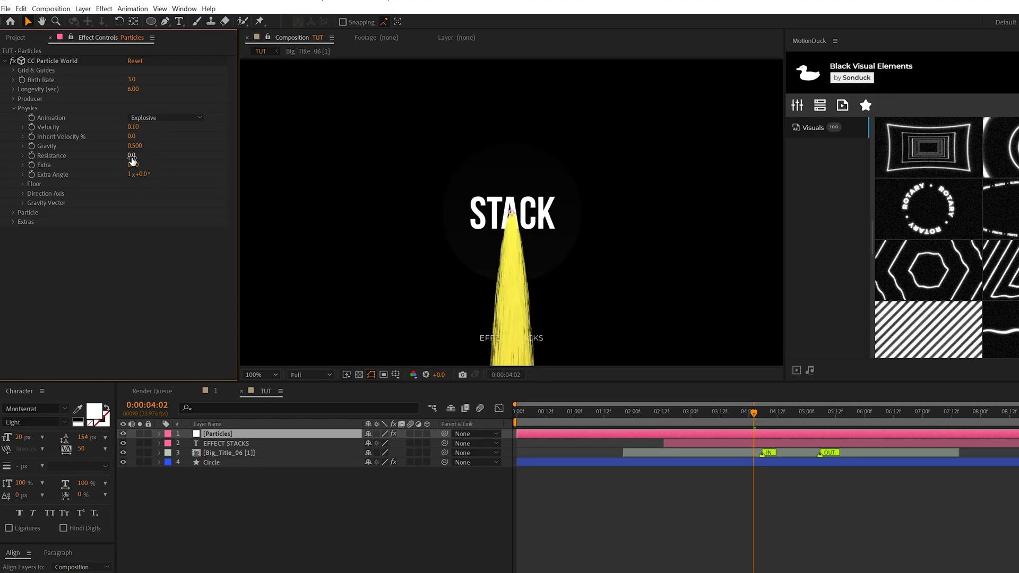
click(133, 148)
text(0)
key(Return)
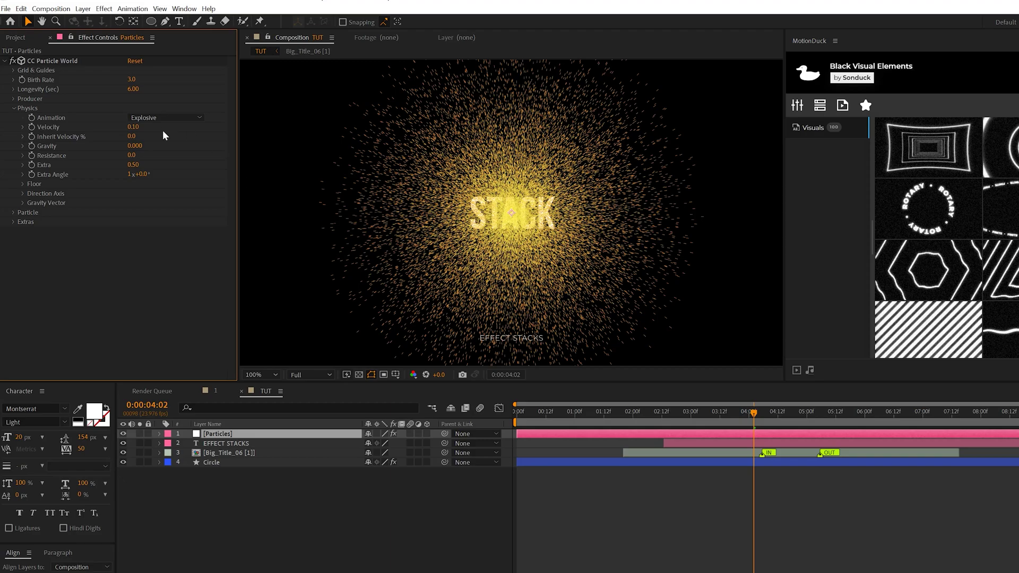
Set the CC Particle World Particle Type to TriPolygon.
click(135, 166)
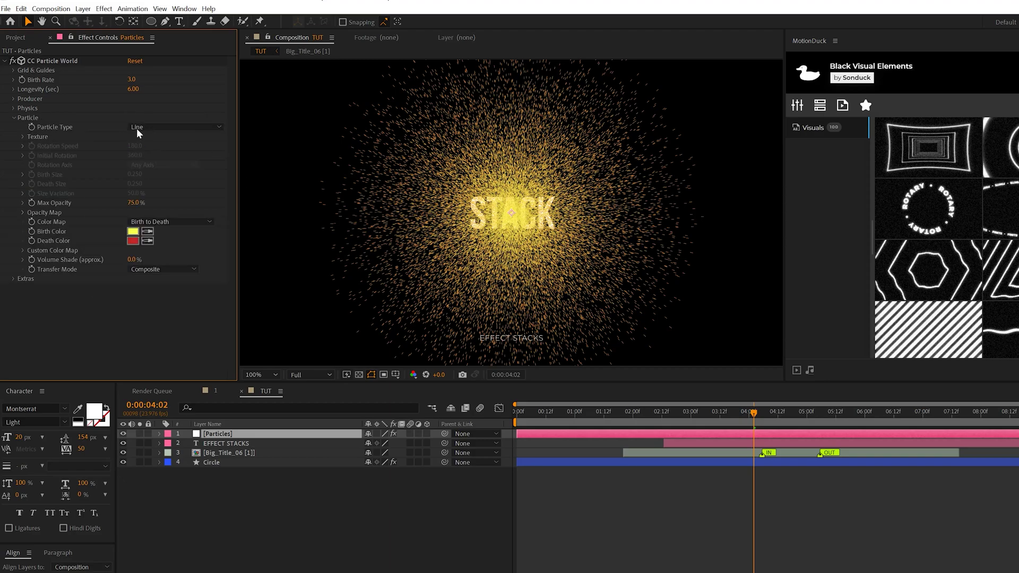
click(175, 126)
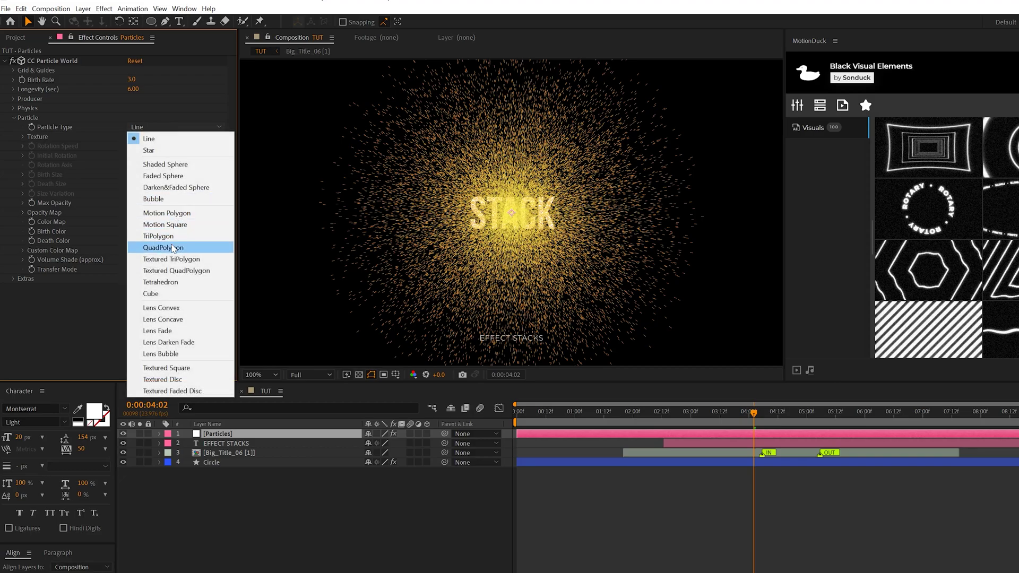
click(187, 236)
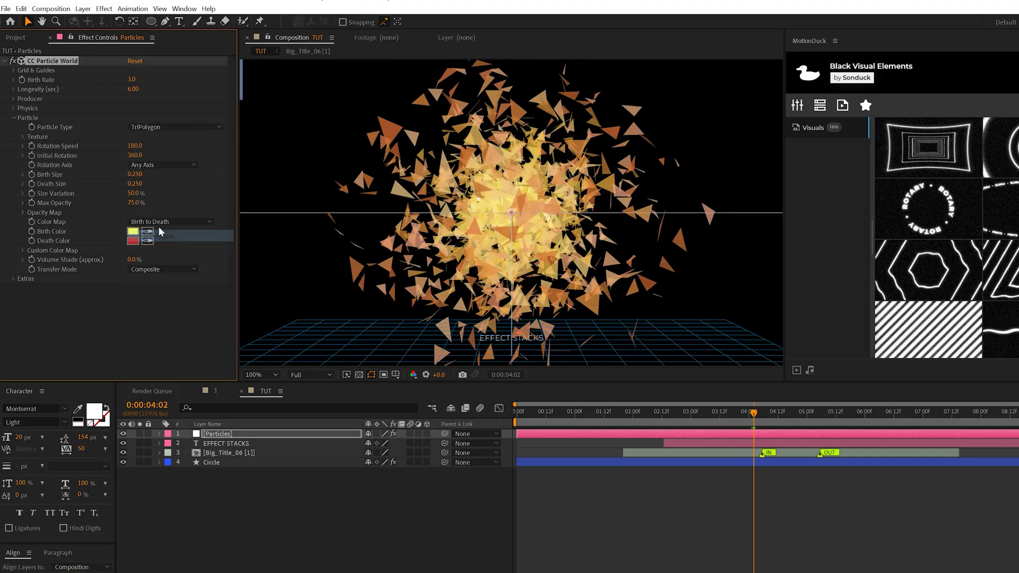
Try the Cube particle type and switch back to TriPolygon.
click(175, 126)
click(150, 293)
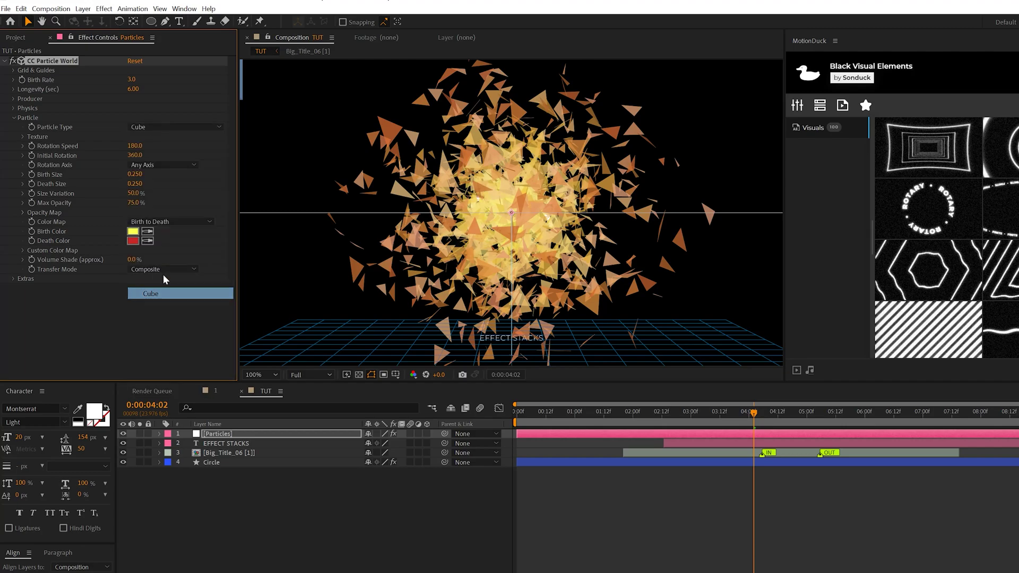
click(159, 129)
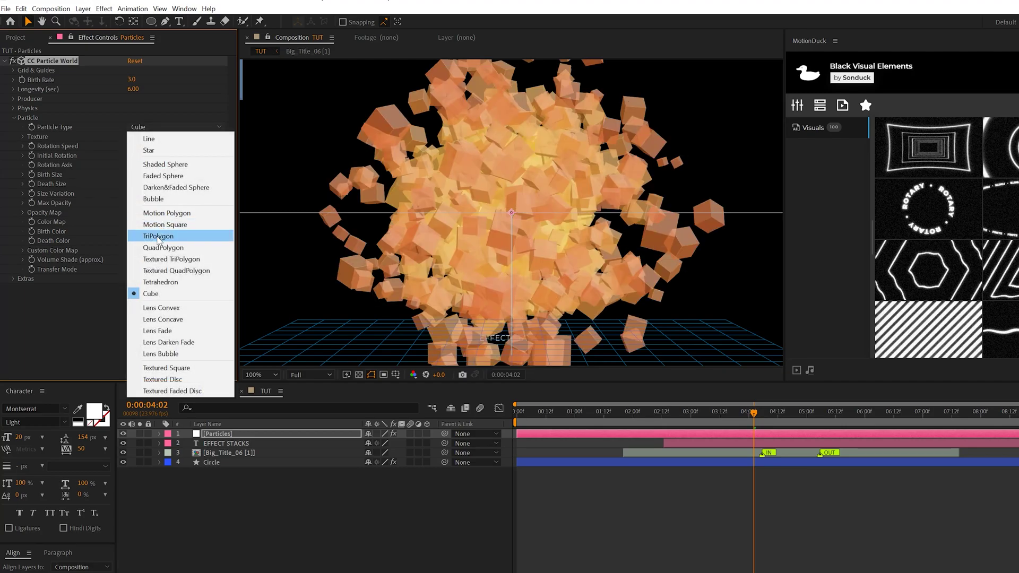
click(175, 236)
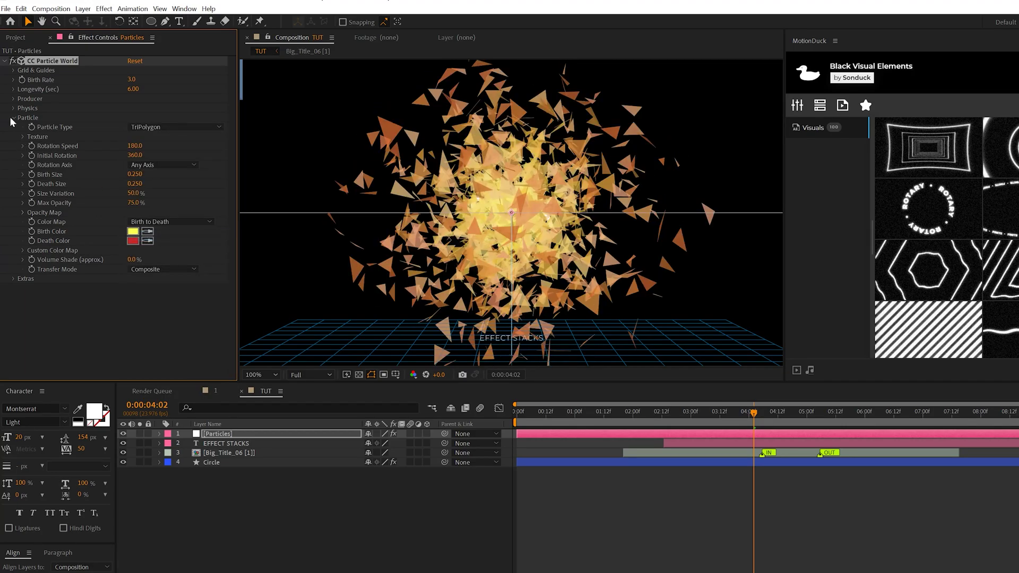
Set the particles' Birth Size to 0, Death Size to 0.2 and Max Opacity to 100%.
click(133, 174)
click(136, 184)
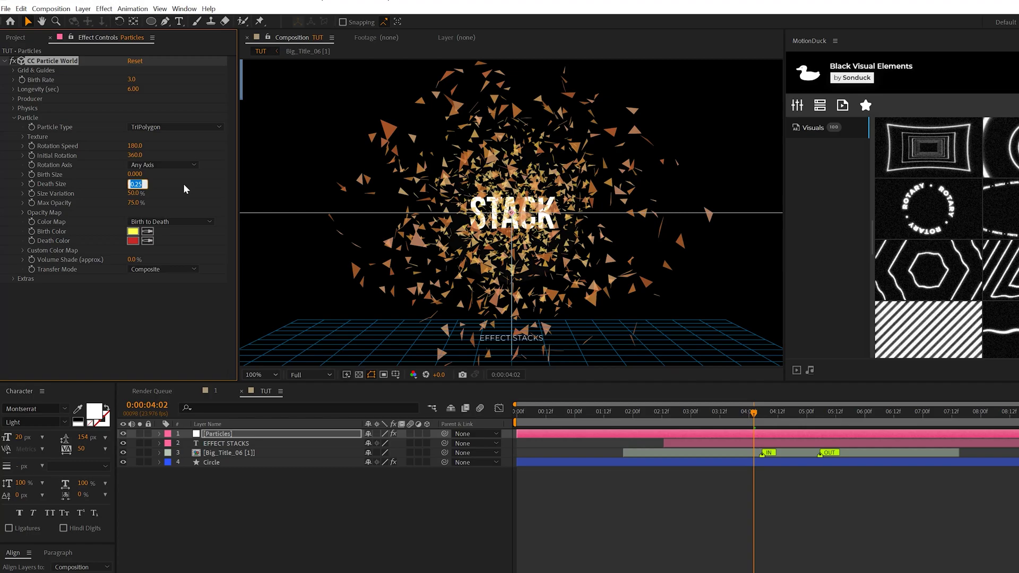
text(0.2)
key(Return)
drag(132, 206, 177, 220)
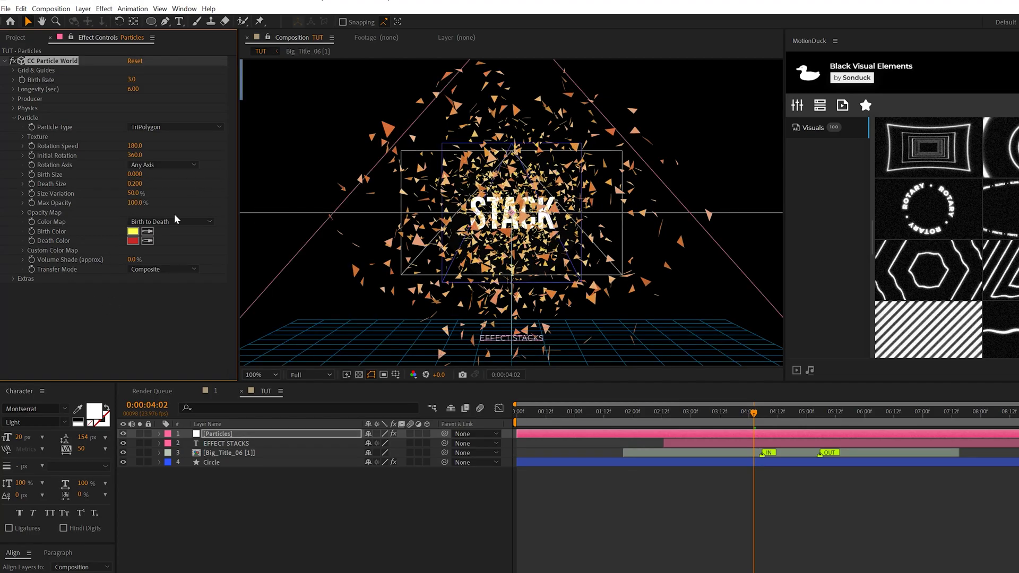
Change the particles' Birth Color to a saturated orange and their Death Color to a deeper, more saturated red.
click(133, 231)
drag(296, 231, 299, 278)
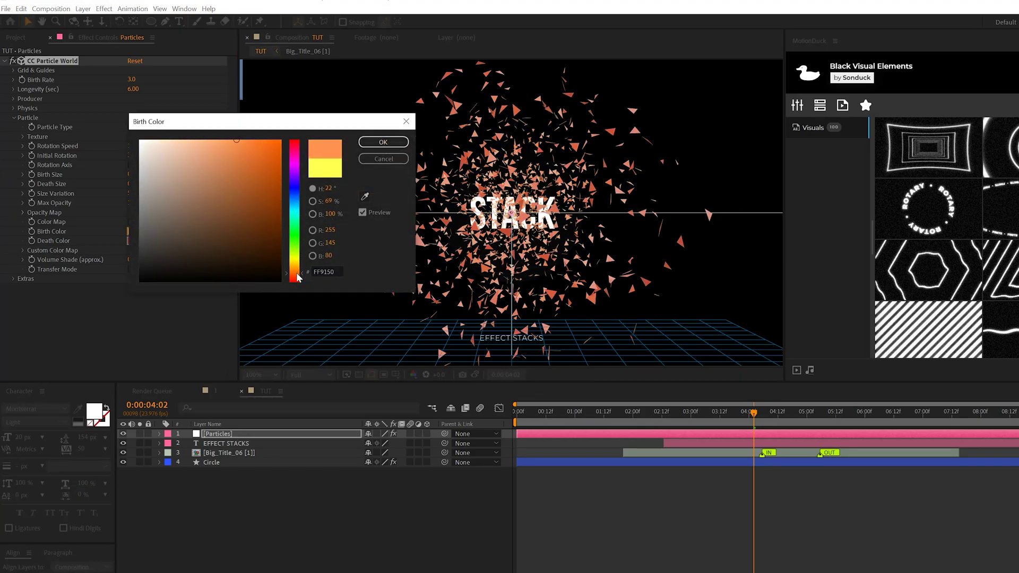
click(280, 141)
click(361, 141)
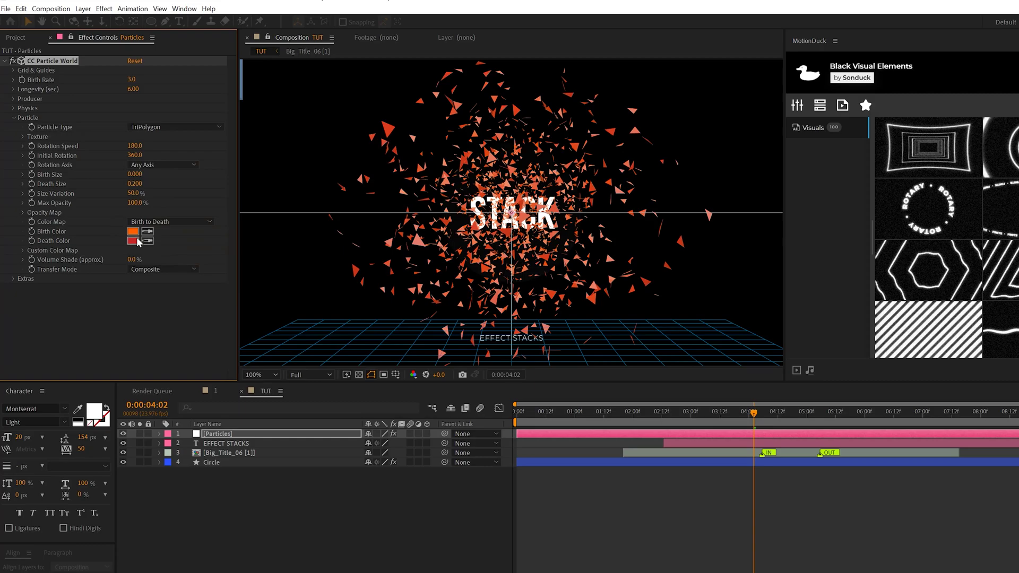
click(134, 240)
drag(261, 173, 283, 203)
click(382, 142)
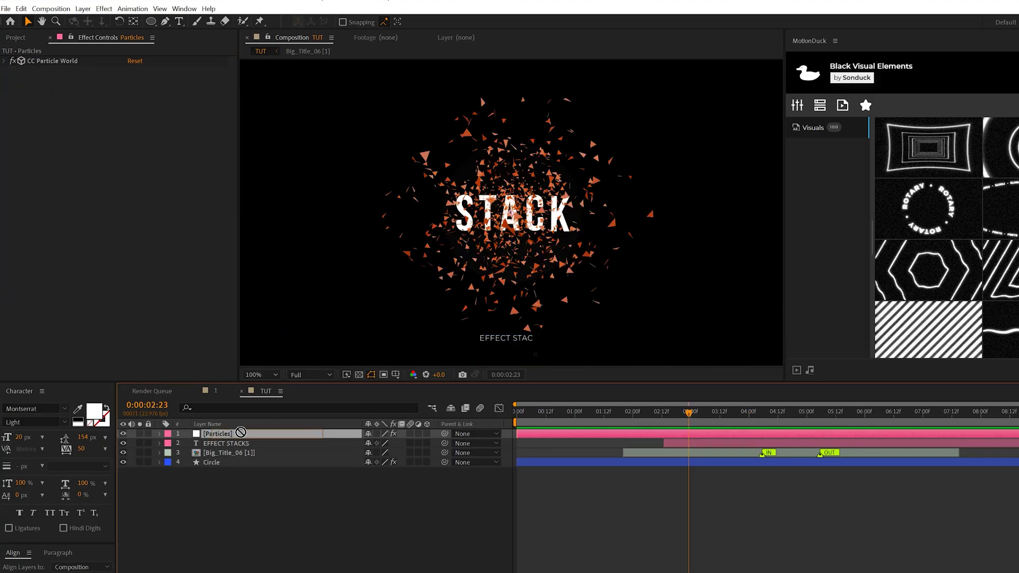
Move the Particles layer below the Circle layer and play back the result.
drag(222, 434, 261, 472)
key(space)
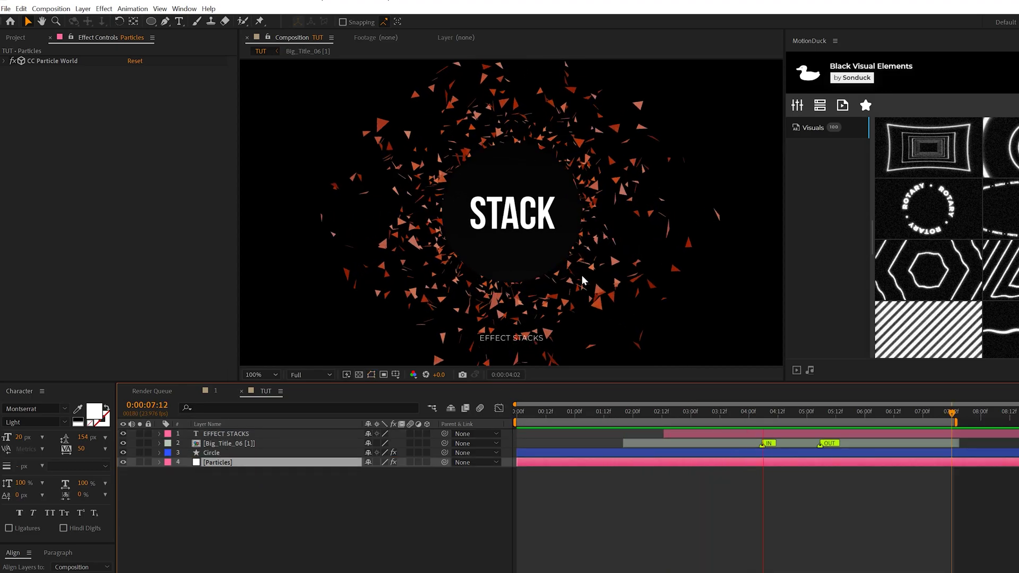
key(space)
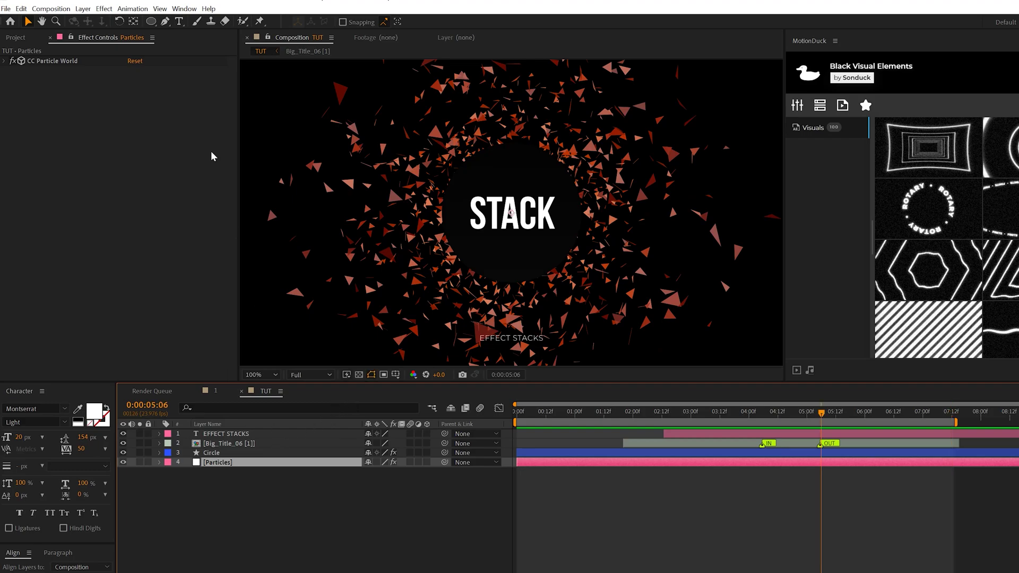
Apply a Glow effect to the Particles layer and set its Glow Radius to 50.
click(104, 8)
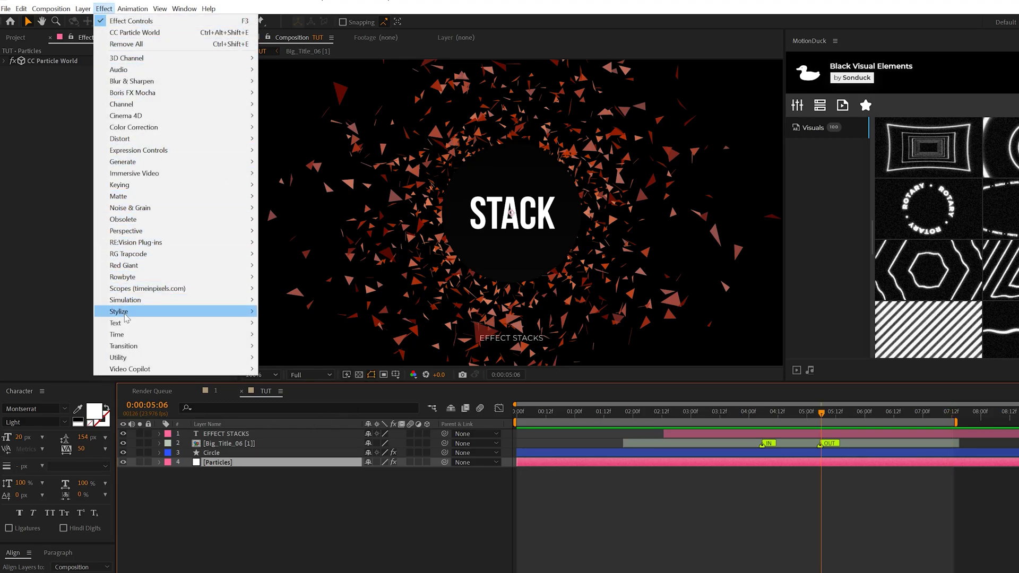
mouse_move(126, 317)
click(276, 494)
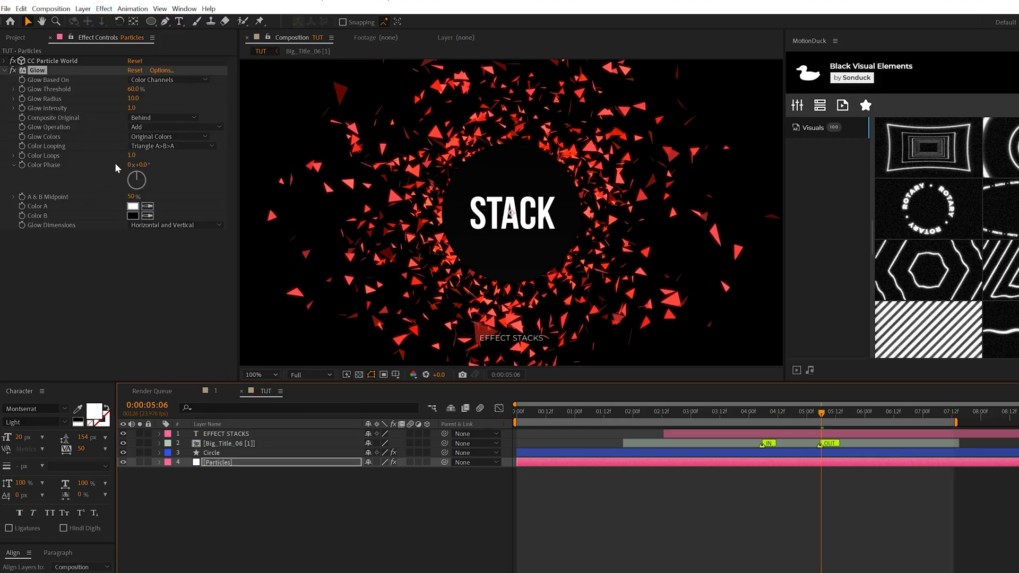
click(134, 99)
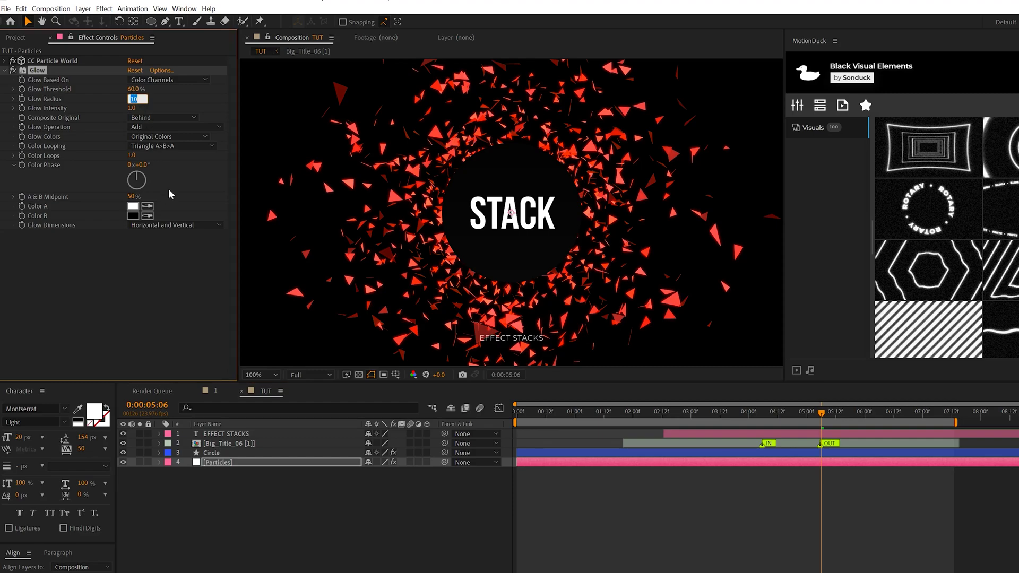
text(50)
click(167, 305)
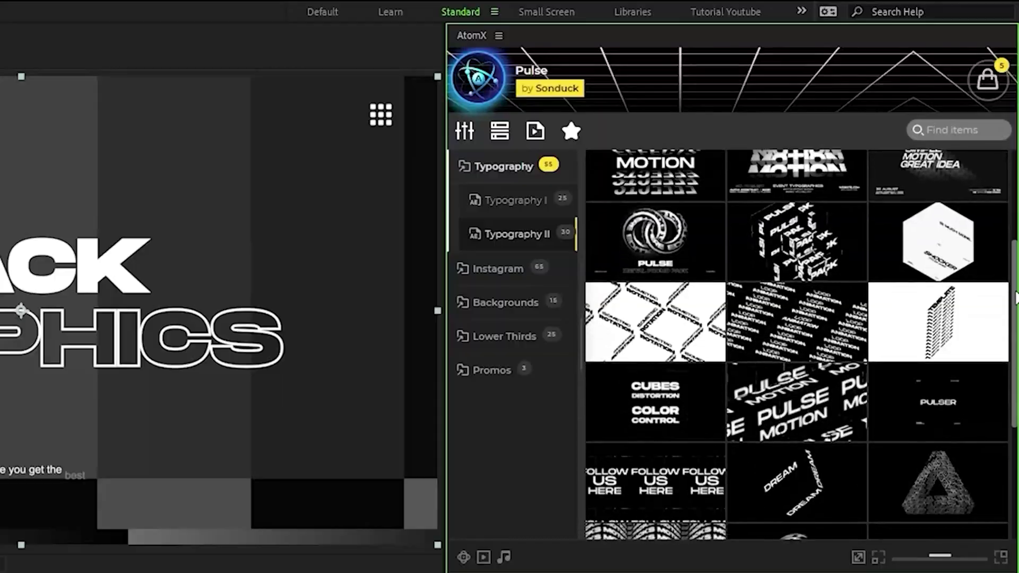
Pick a new Text color in the COLOR CONTROL layer's effects of the Typography 43-1 template composition.
scroll(796, 345, down, 2)
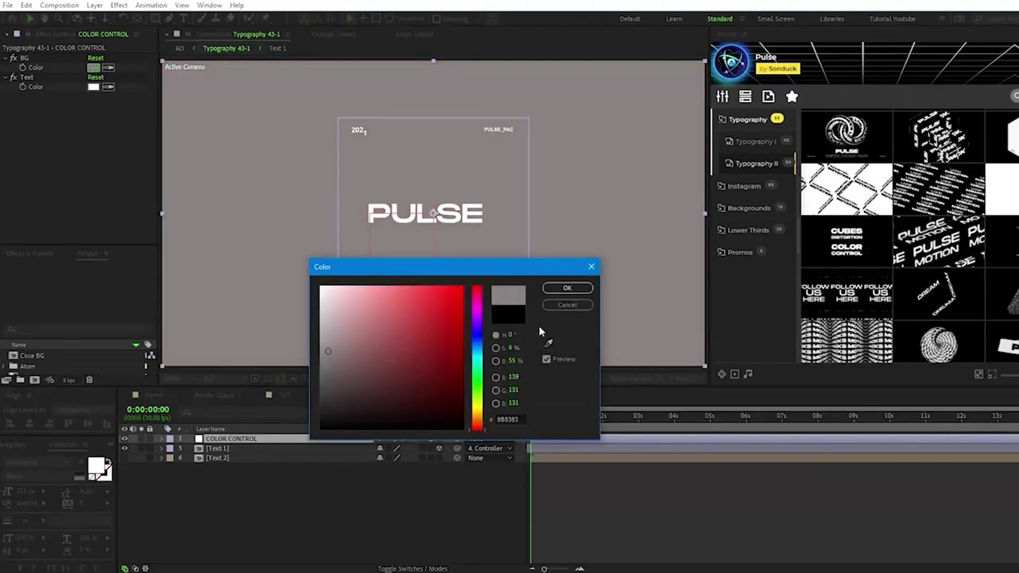
click(567, 305)
click(93, 87)
click(344, 286)
drag(344, 285, 446, 329)
click(568, 287)
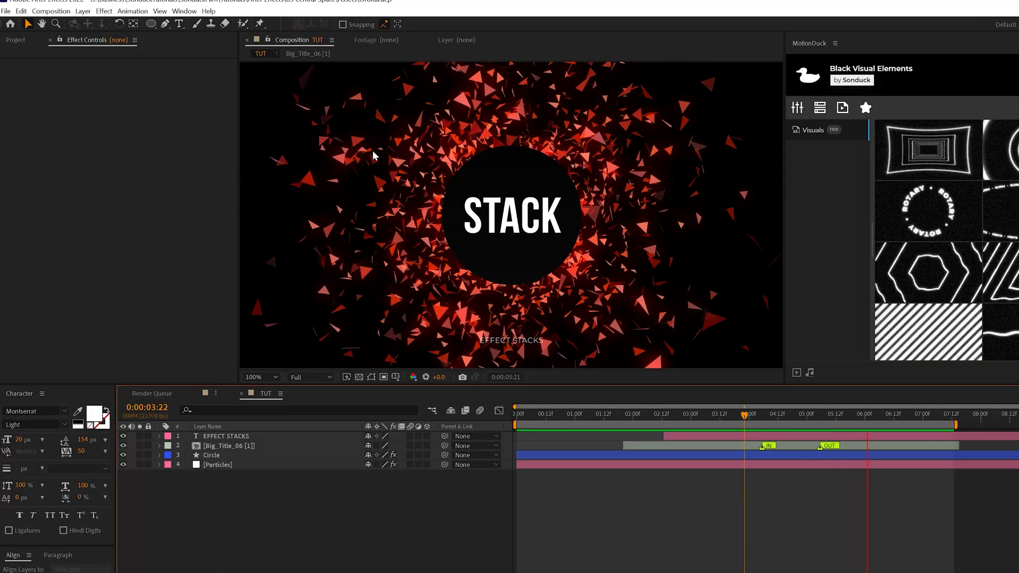
Move the playhead to the IN marker at 0:00:04:06 and create an adjustment layer named Optics.
click(763, 415)
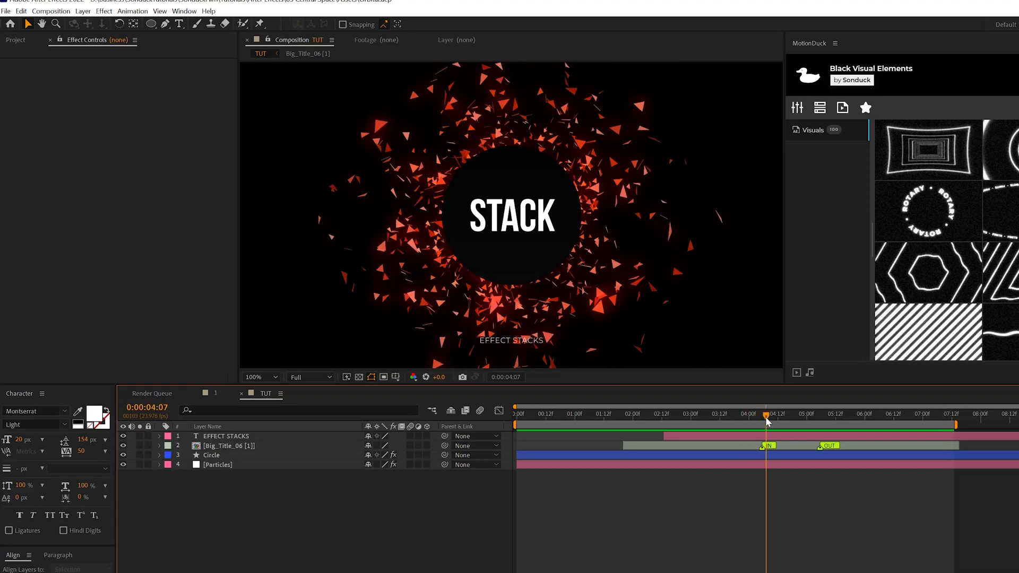
click(83, 11)
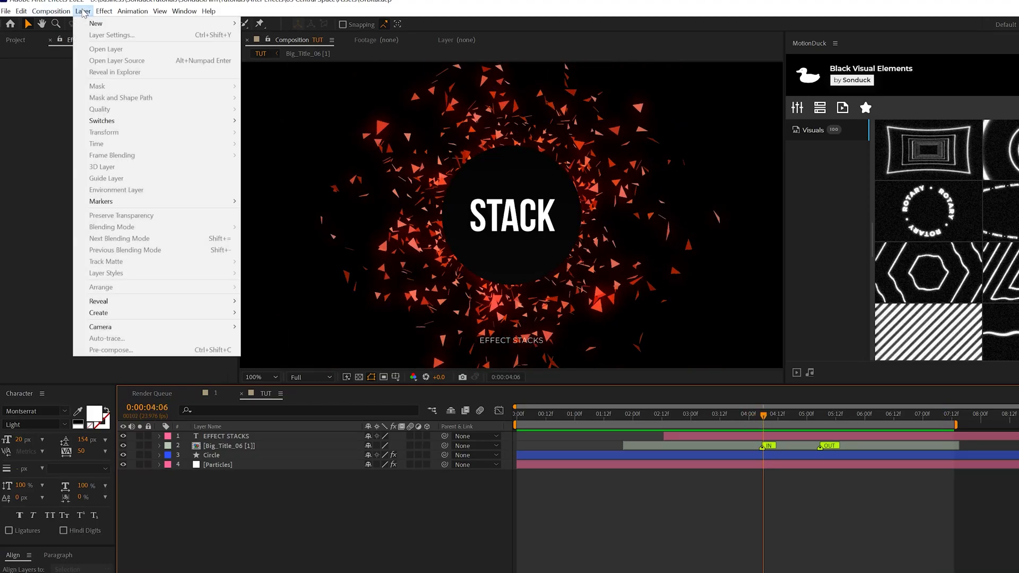
mouse_move(96, 23)
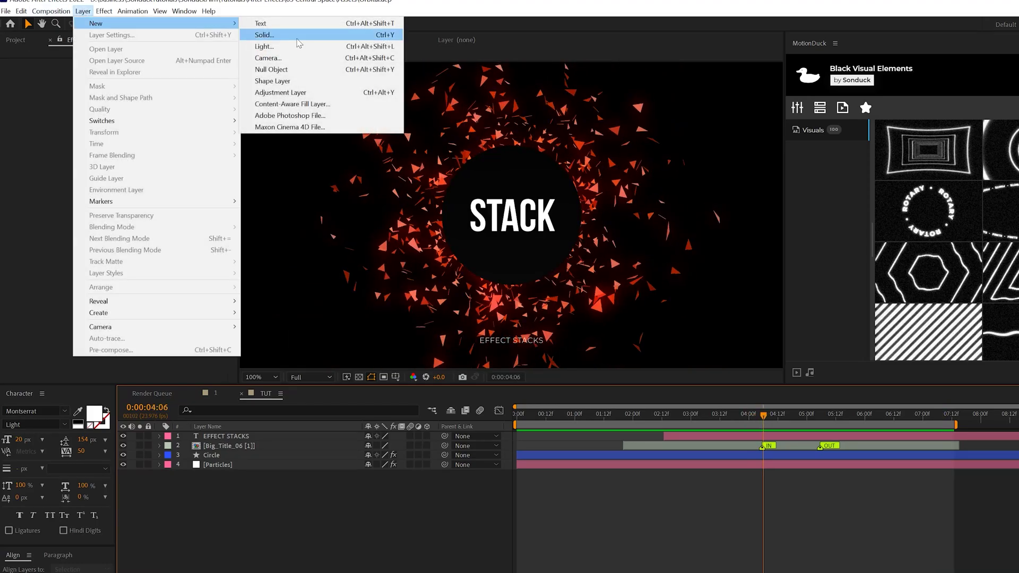
click(332, 94)
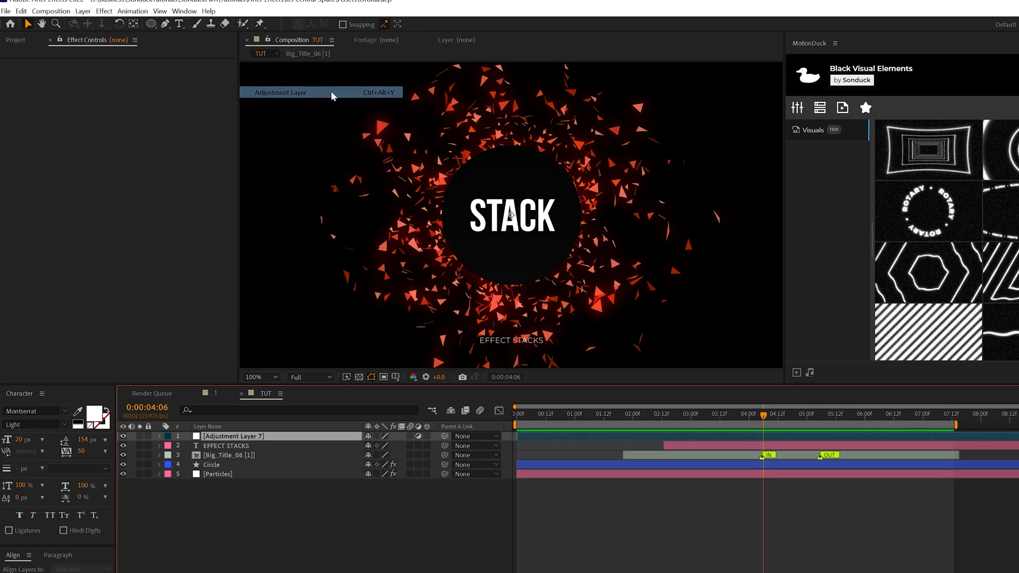
key(Return)
text(O)
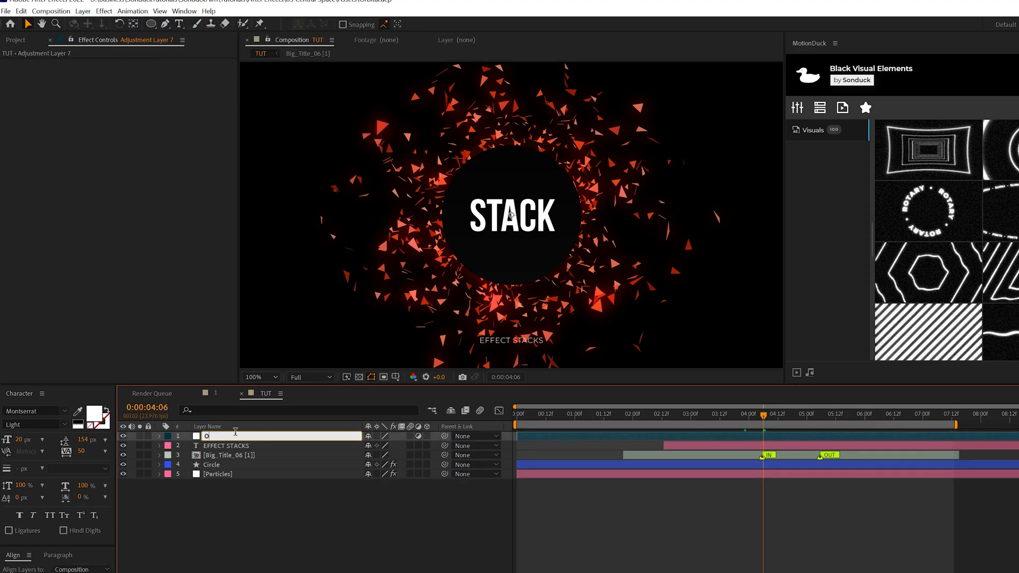
text(ptics)
key(Return)
Apply Optics Compensation to the Optics layer with Reverse Lens Distortion enabled and a Field Of View of 110.
click(104, 11)
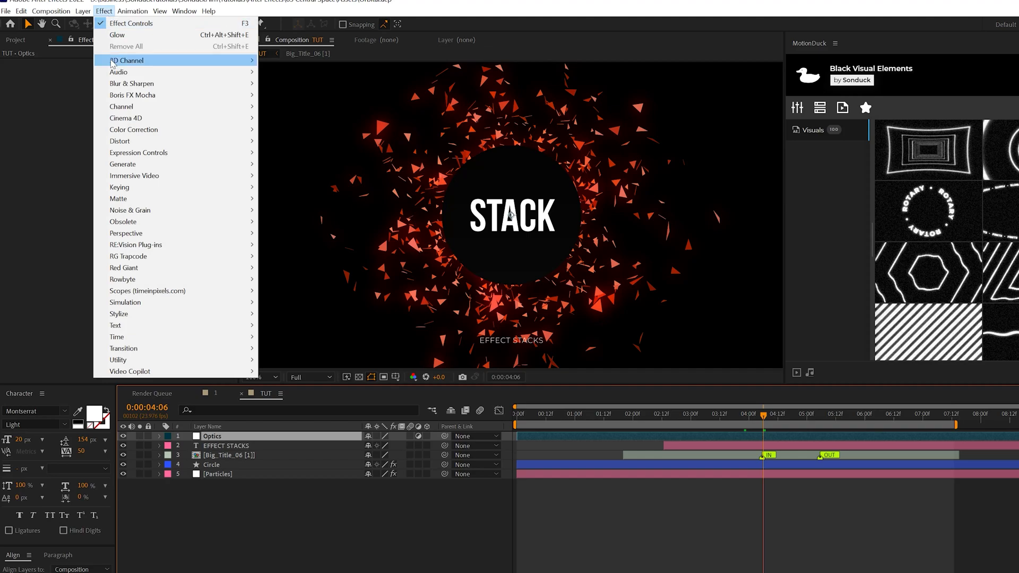
mouse_move(125, 142)
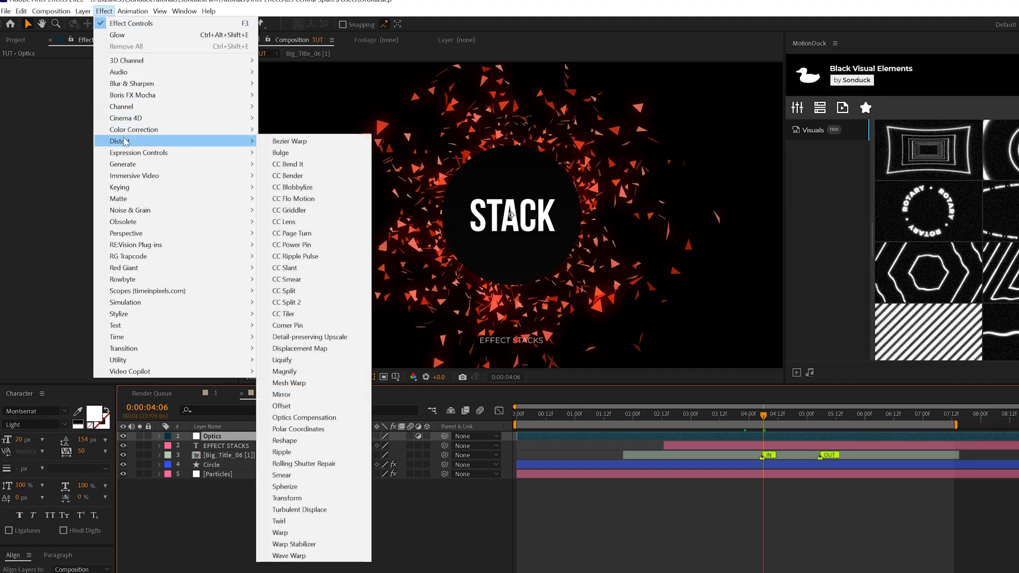
click(305, 417)
click(130, 82)
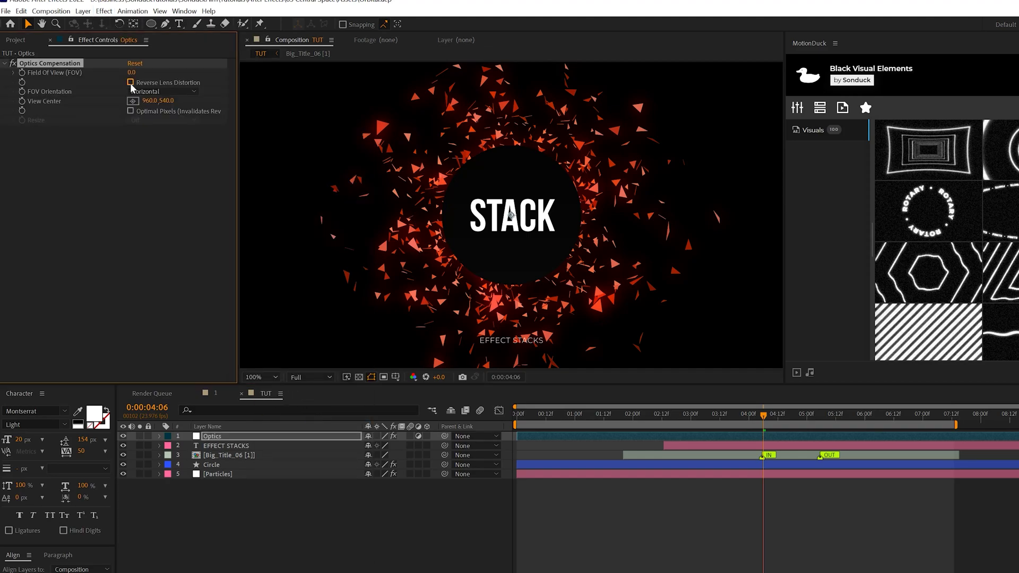
click(131, 72)
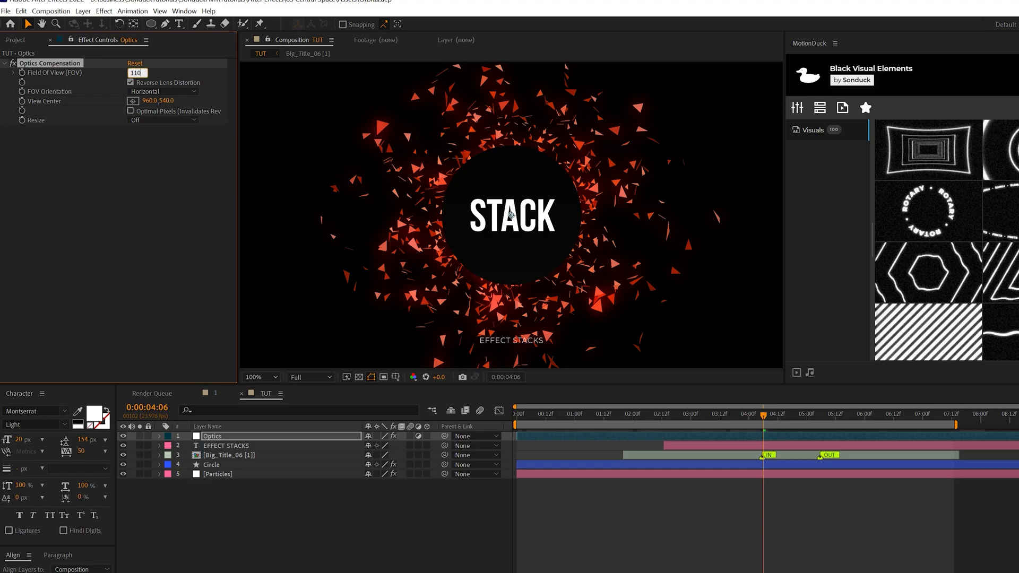
key(Return)
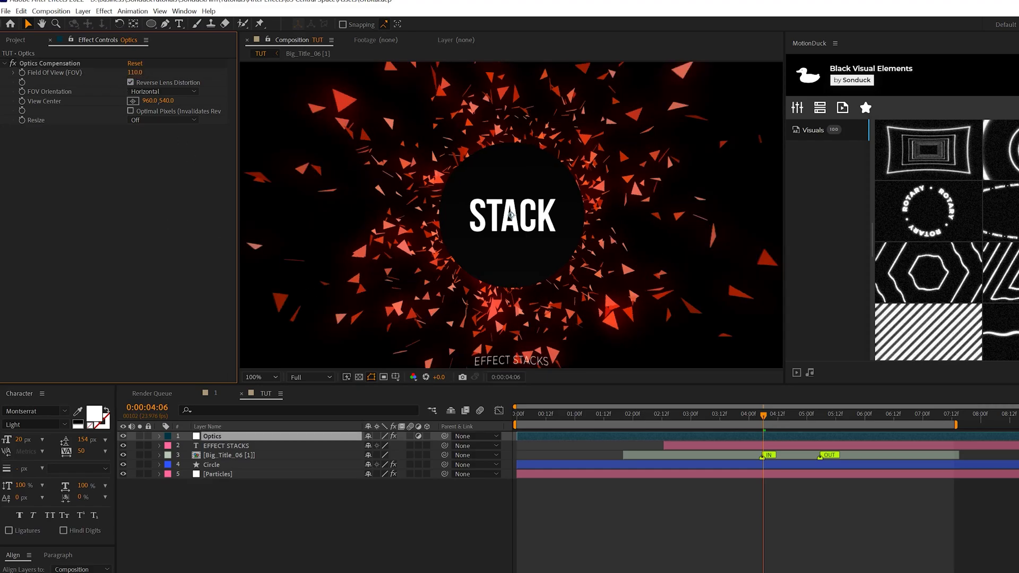
Move the Optics layer below the EFFECT STACKS text layer and play back the animation to check the result.
drag(810, 417, 855, 421)
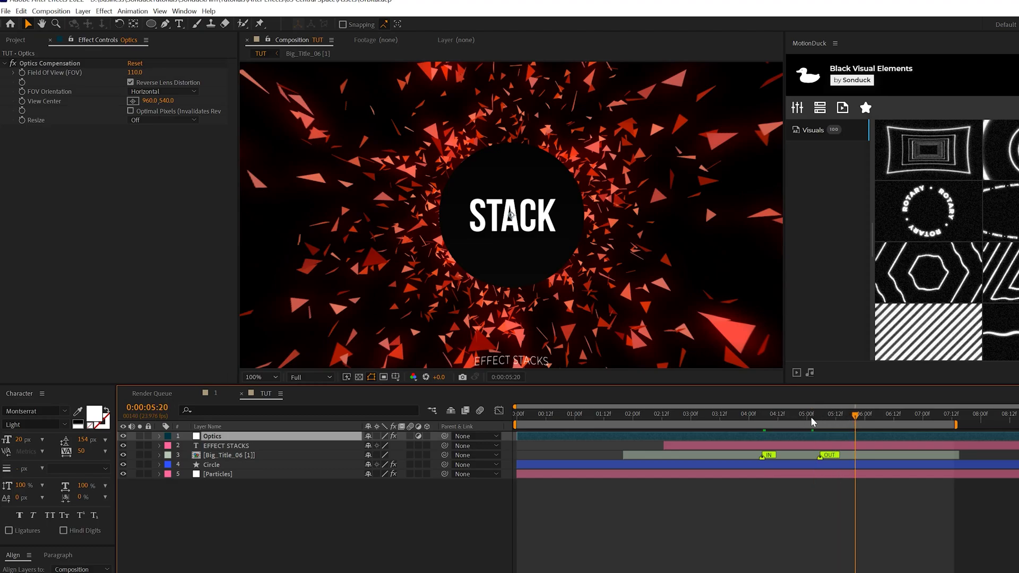
scroll(457, 319, down, 2)
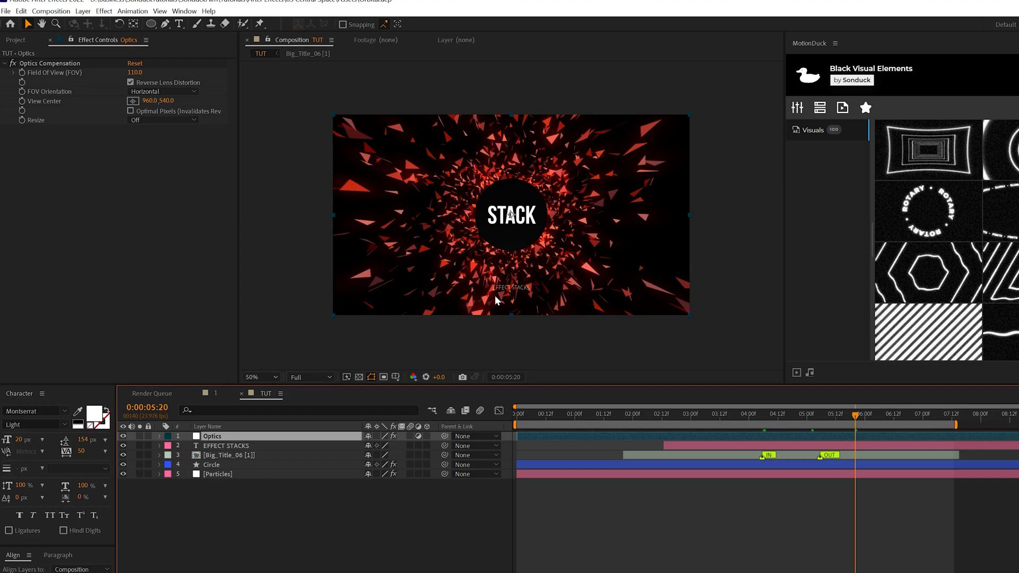
key(shift+slash)
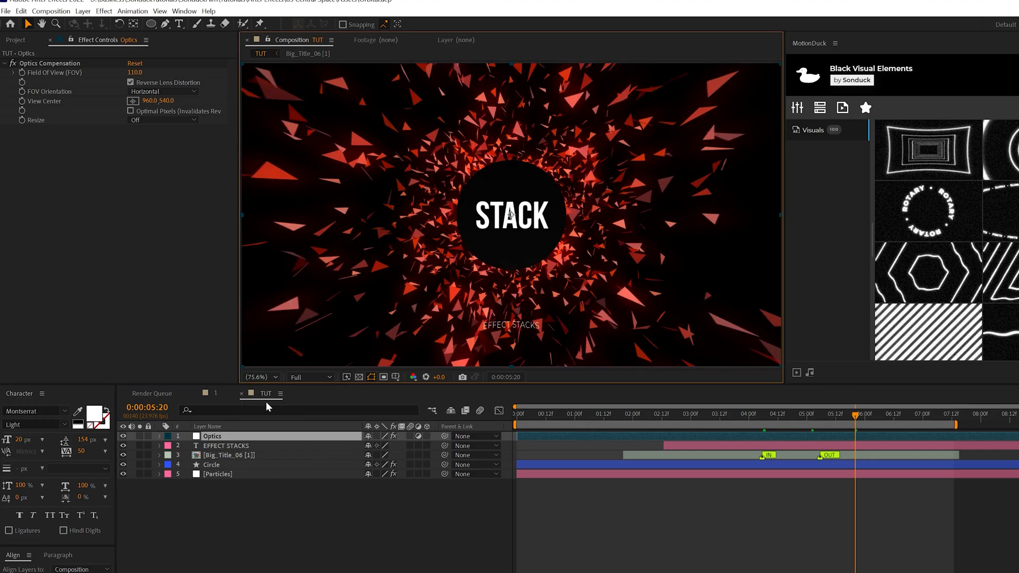
mouse_move(241, 437)
mouse_down()
mouse_move(250, 448)
mouse_move(236, 450)
mouse_up()
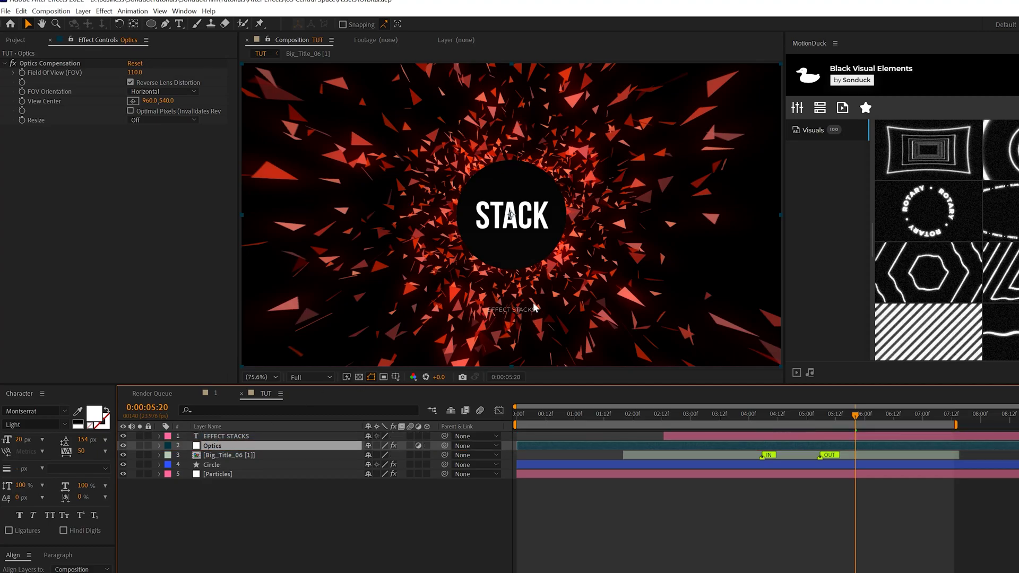
key(F2)
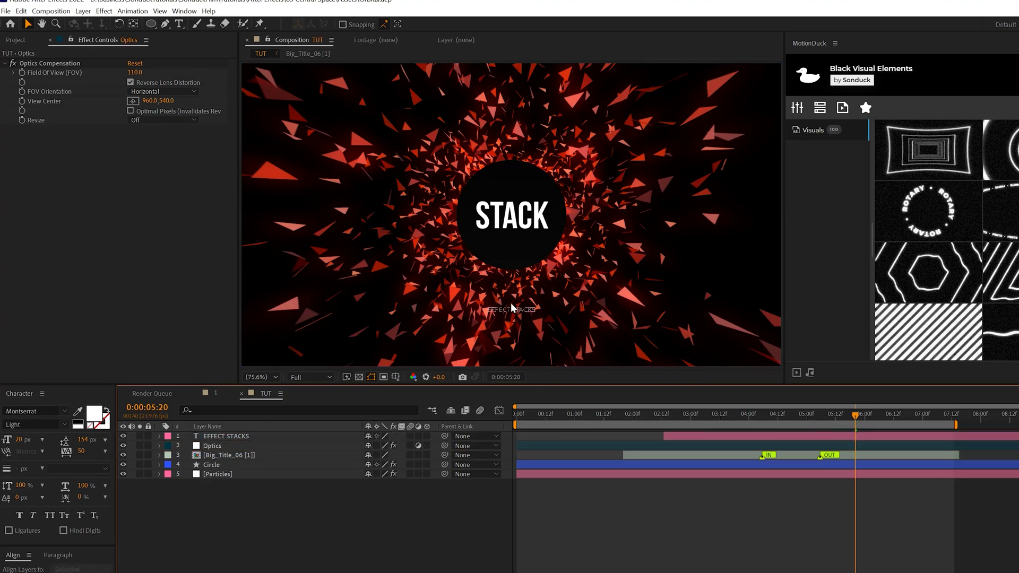
key(space)
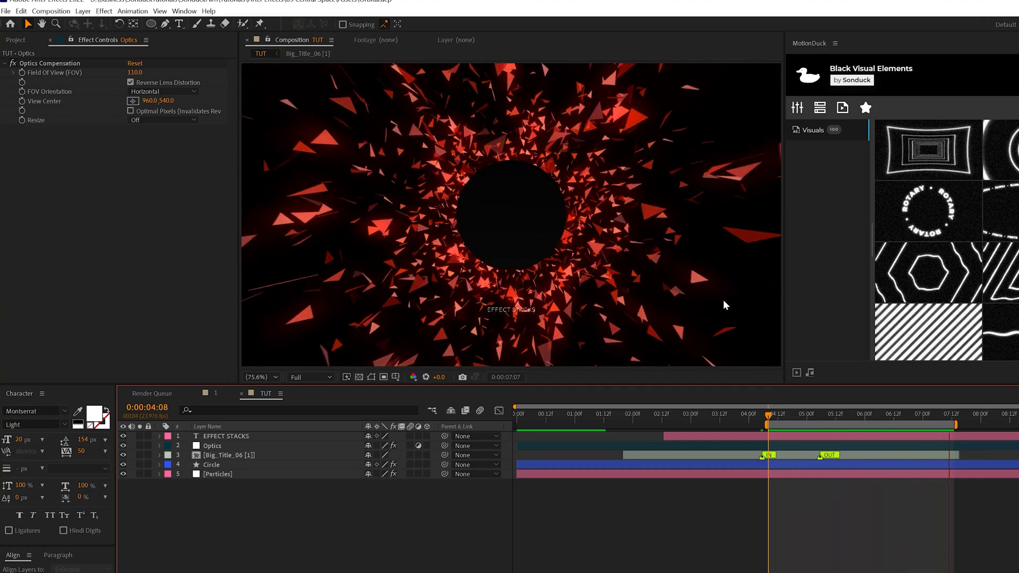
key(space)
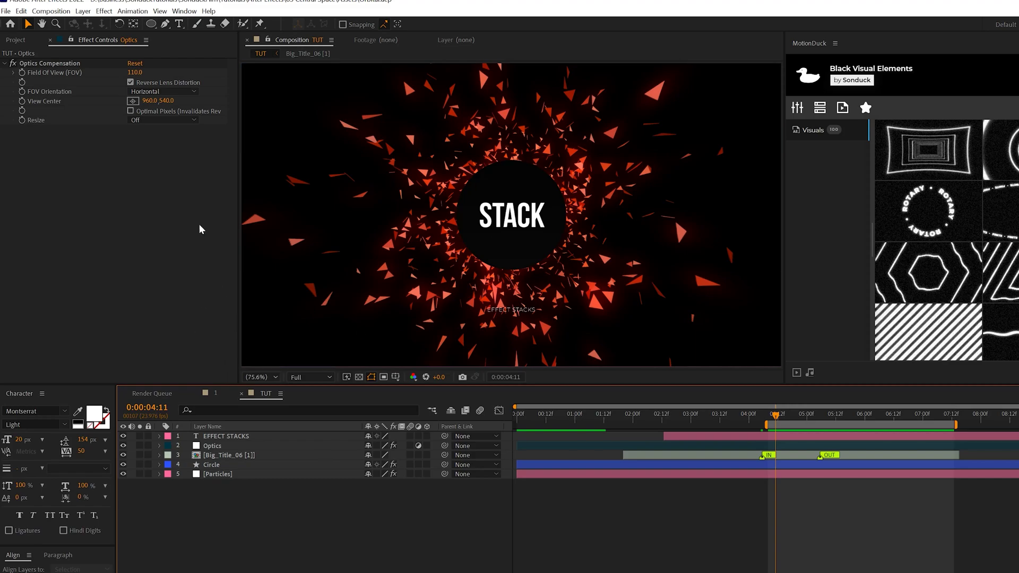
Create an adjustment layer named Blur at the top of the TUT composition and apply Camera Lens Blur to it.
key(ctrl+alt+y)
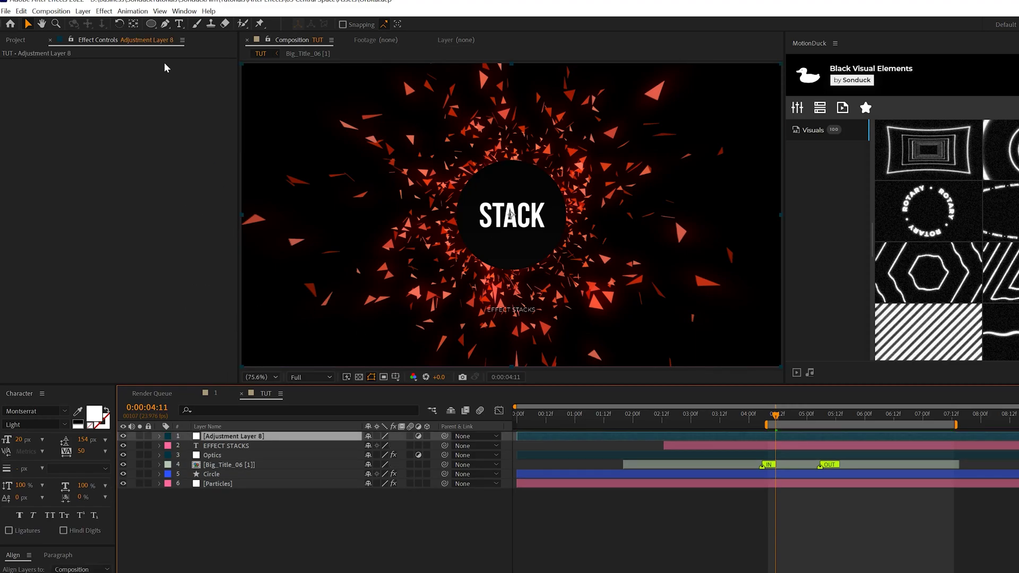
key(Return)
text(Blur)
key(Return)
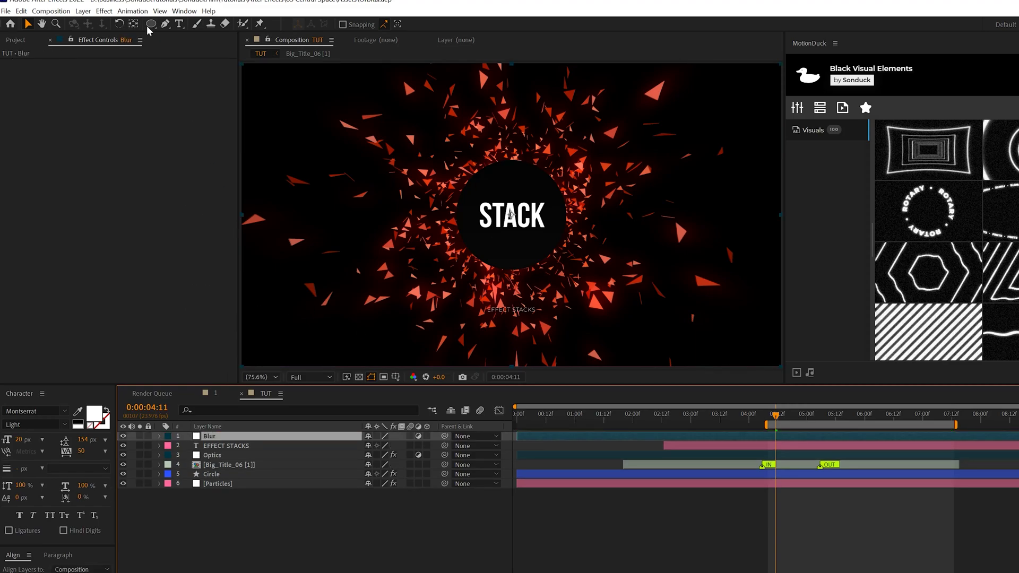
click(104, 11)
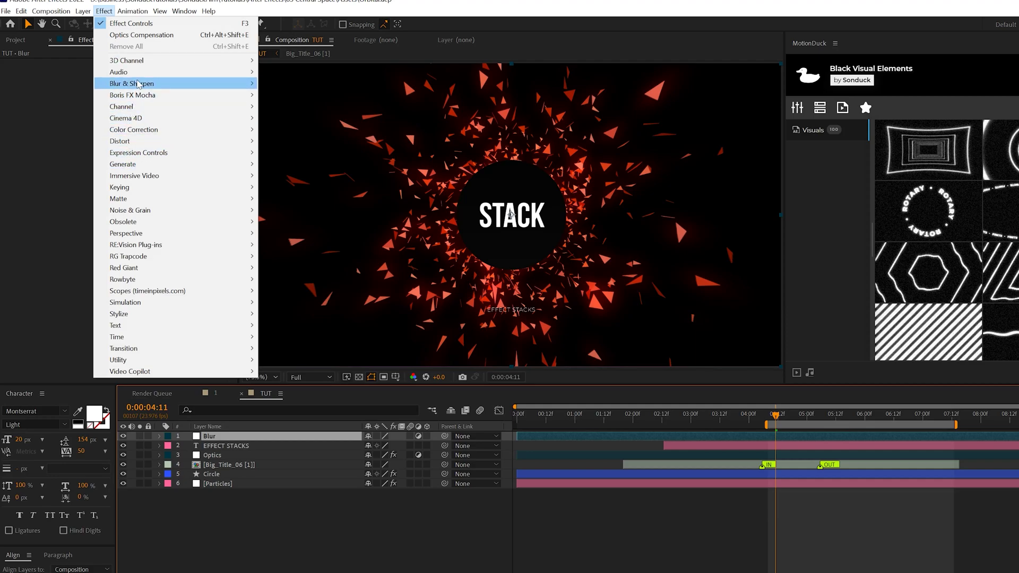
mouse_move(133, 83)
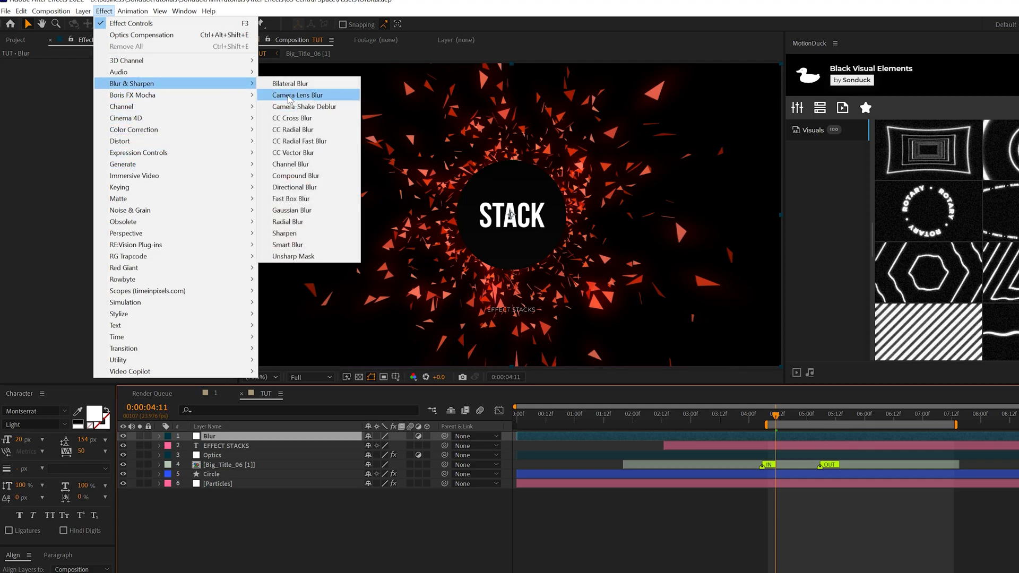
click(295, 96)
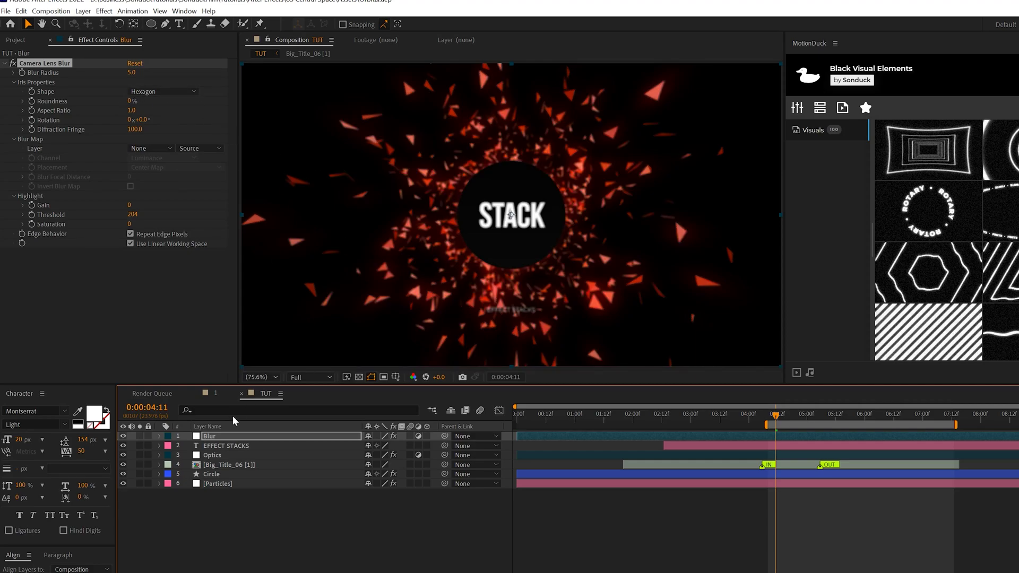
Draw a circular mask on the Blur layer, centred on the STACK title and extending beyond the black circle into the particles.
click(198, 437)
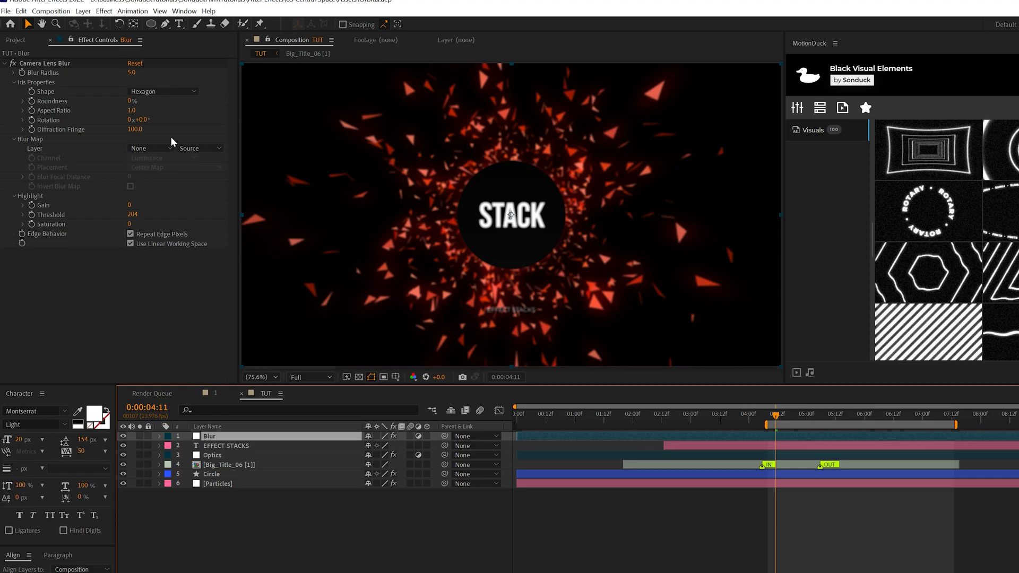
drag(153, 23, 181, 53)
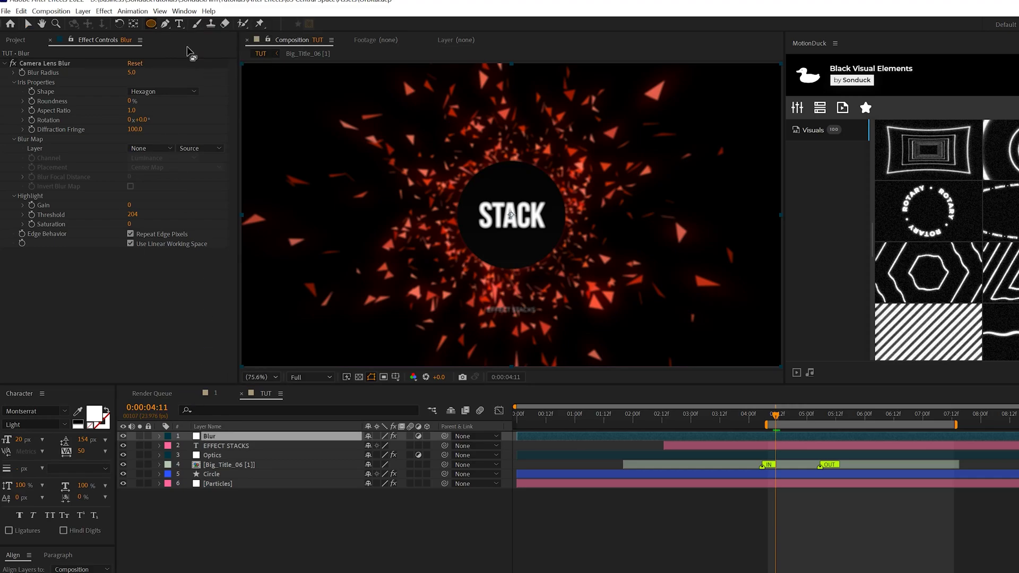
scroll(511, 215, down, 2)
drag(511, 215, 555, 258)
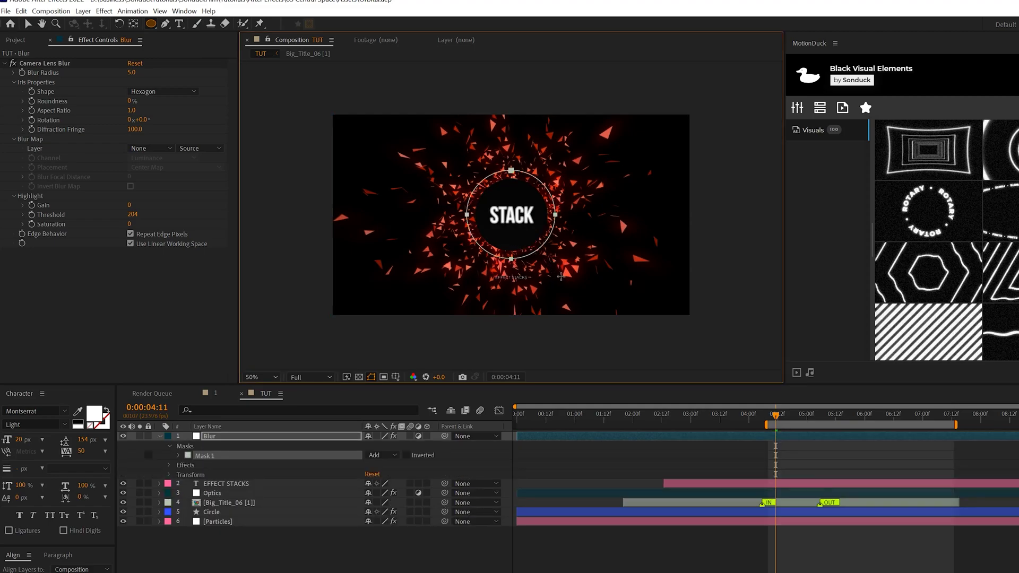
drag(565, 277, 565, 276)
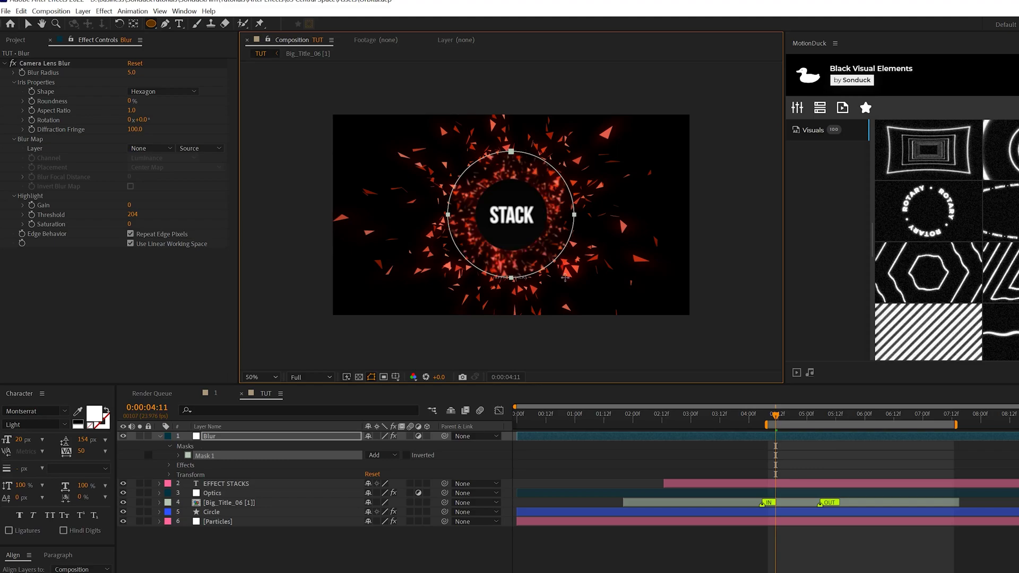
key(shift+slash)
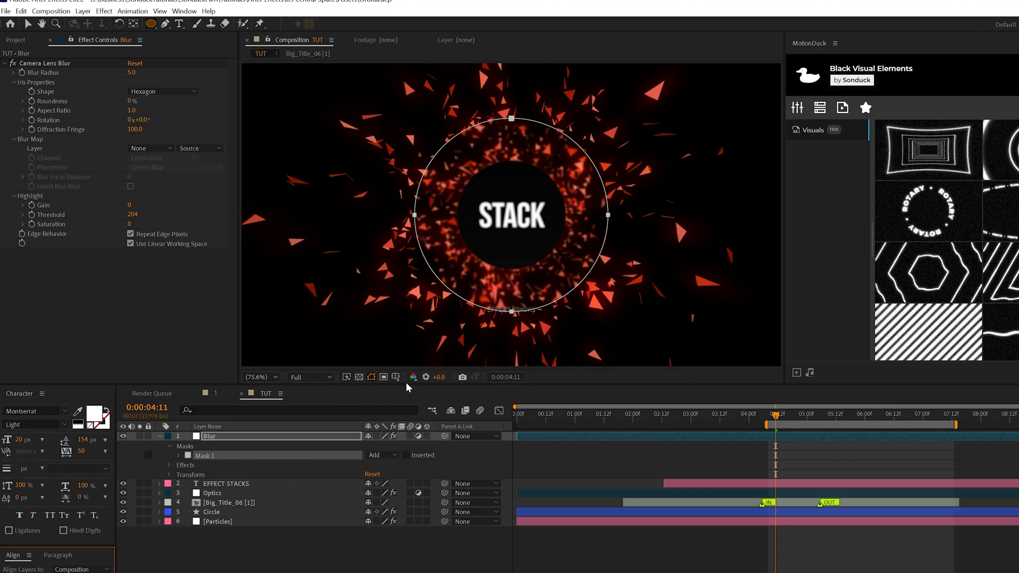
Set the mode of the Blur layer's Mask 1 to Subtract and deselect the layer.
click(383, 455)
click(394, 490)
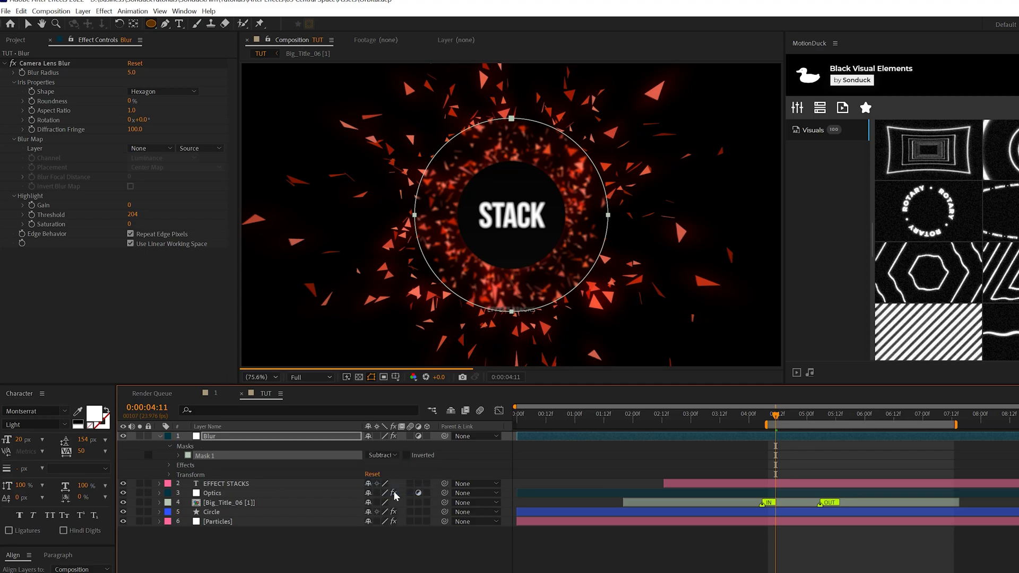
key(F2)
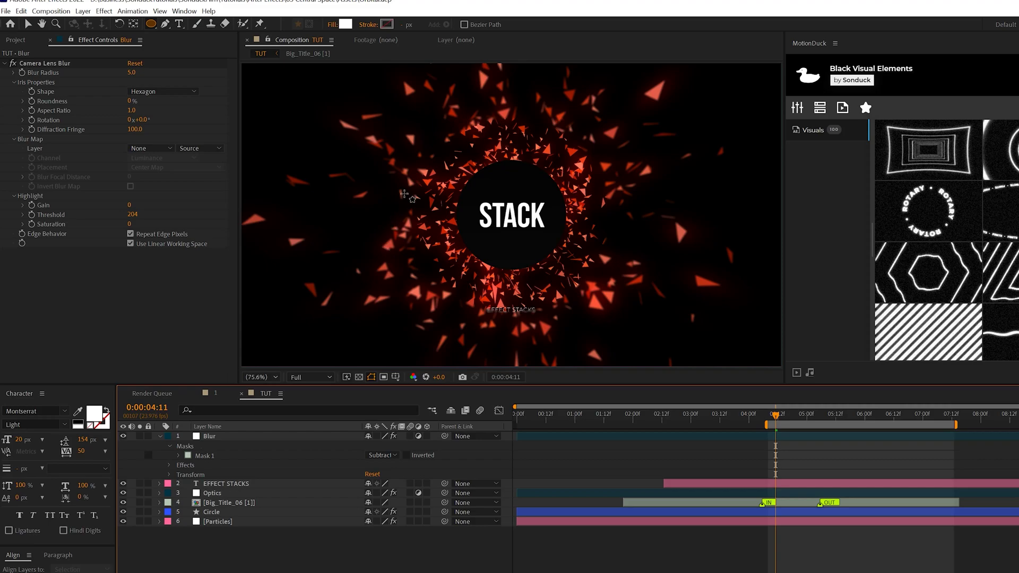
Set the Mask Feather of the Blur layer's circular mask to 194 pixels and deselect the layer.
click(220, 436)
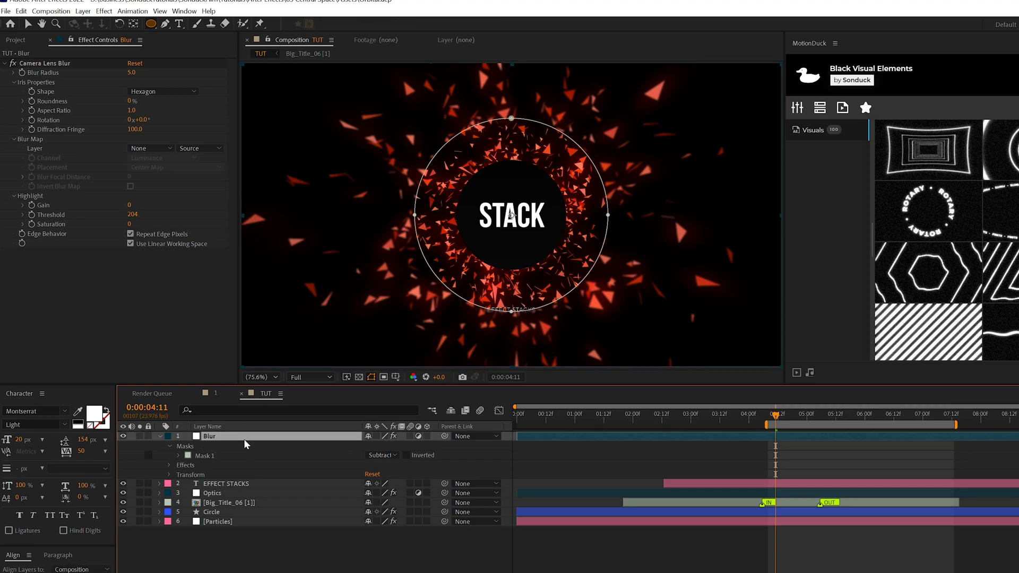
key(f)
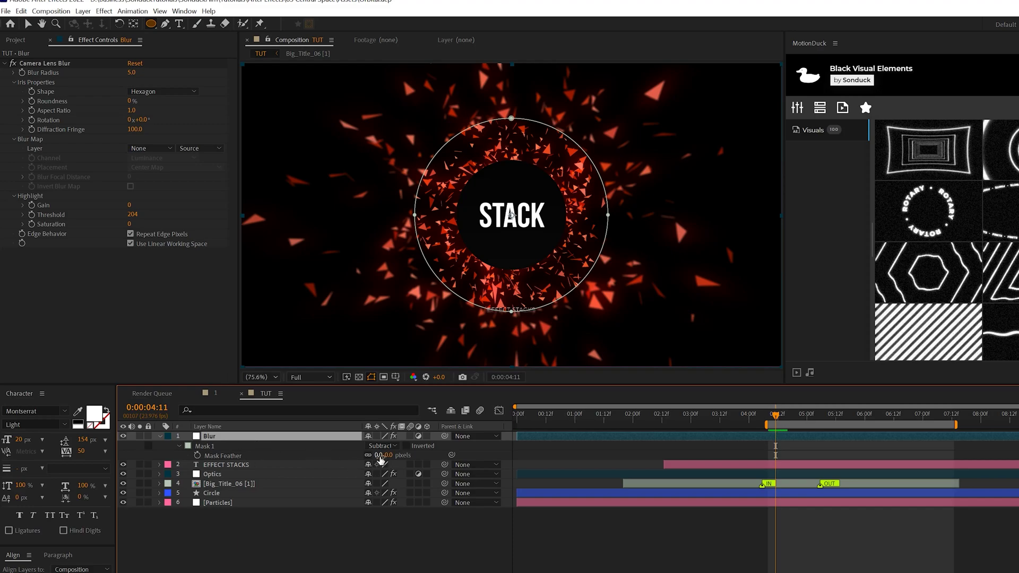
drag(379, 460, 441, 457)
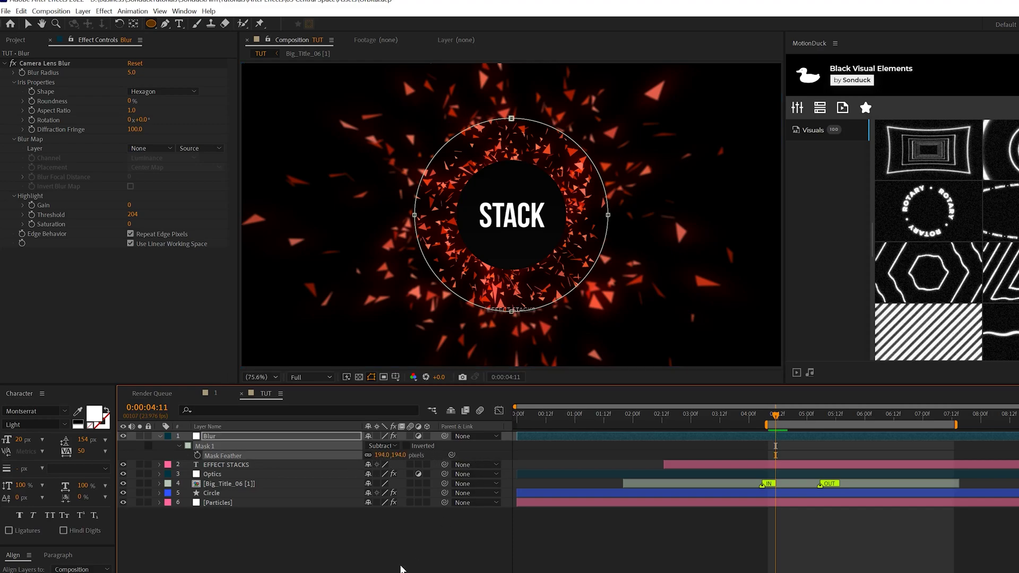
key(F2)
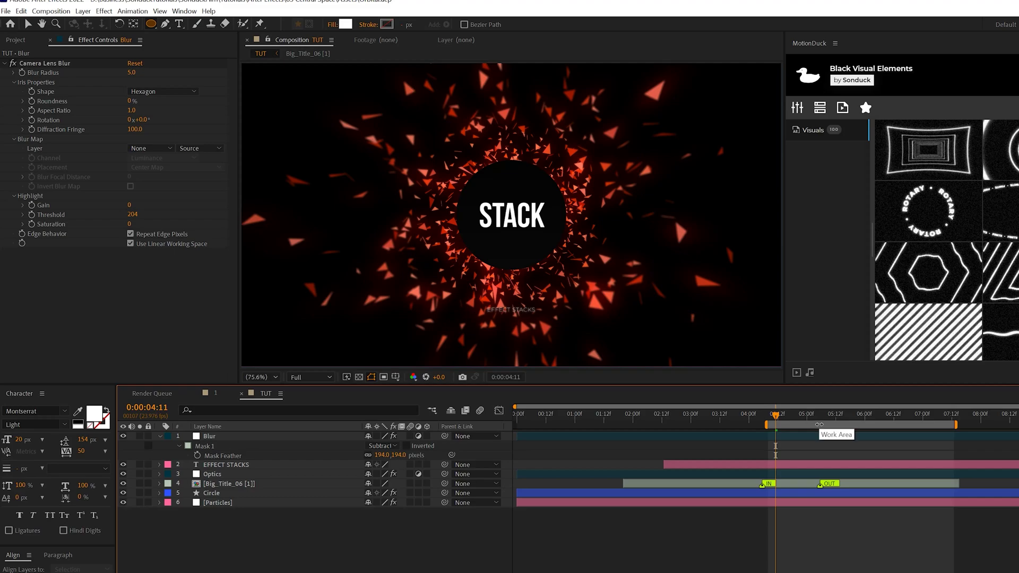
Move the playhead to 0:00:06:08 and set the Camera Lens Blur radius to 10.
click(835, 415)
drag(837, 415, 884, 415)
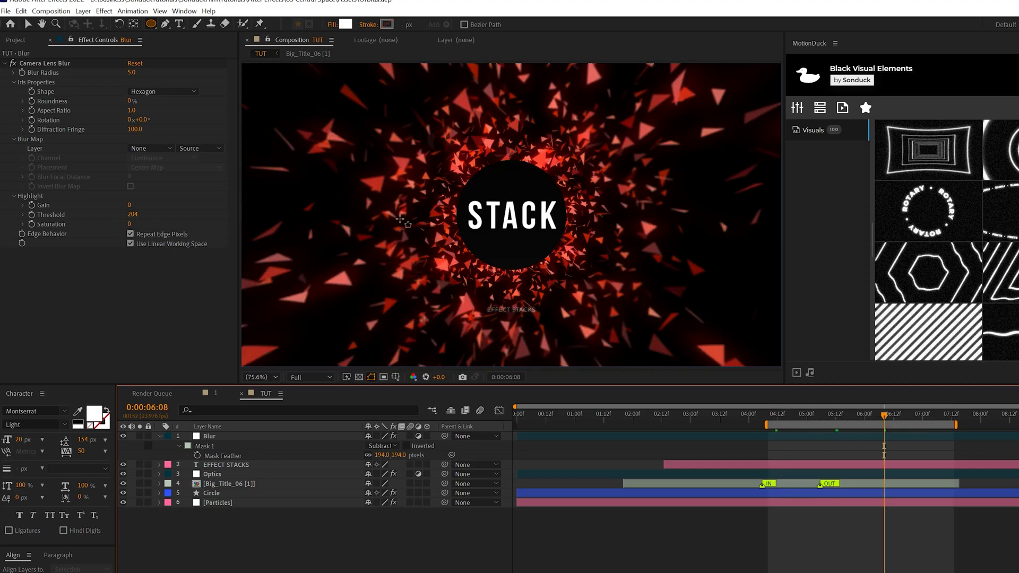
click(131, 72)
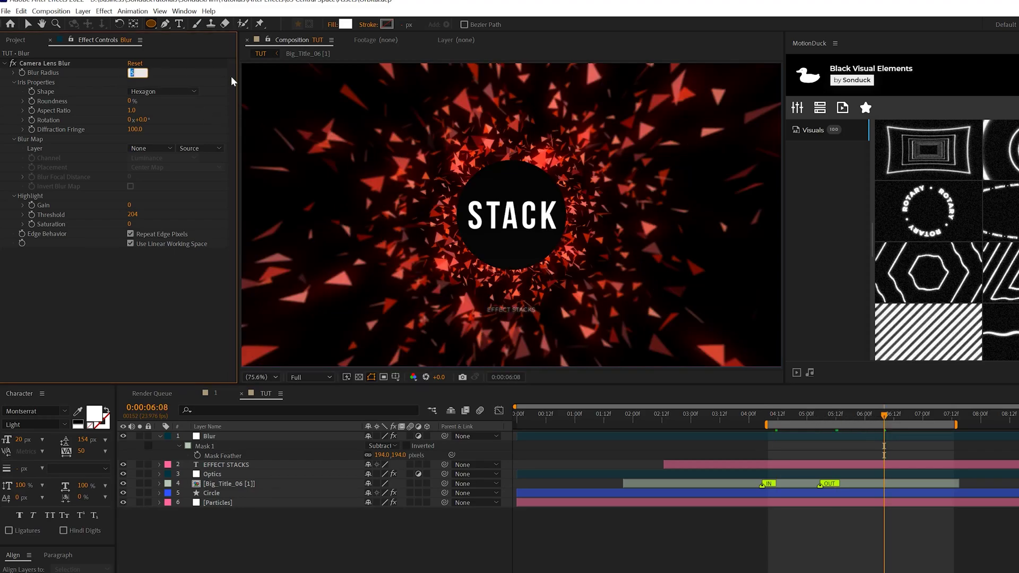
text(10)
key(Return)
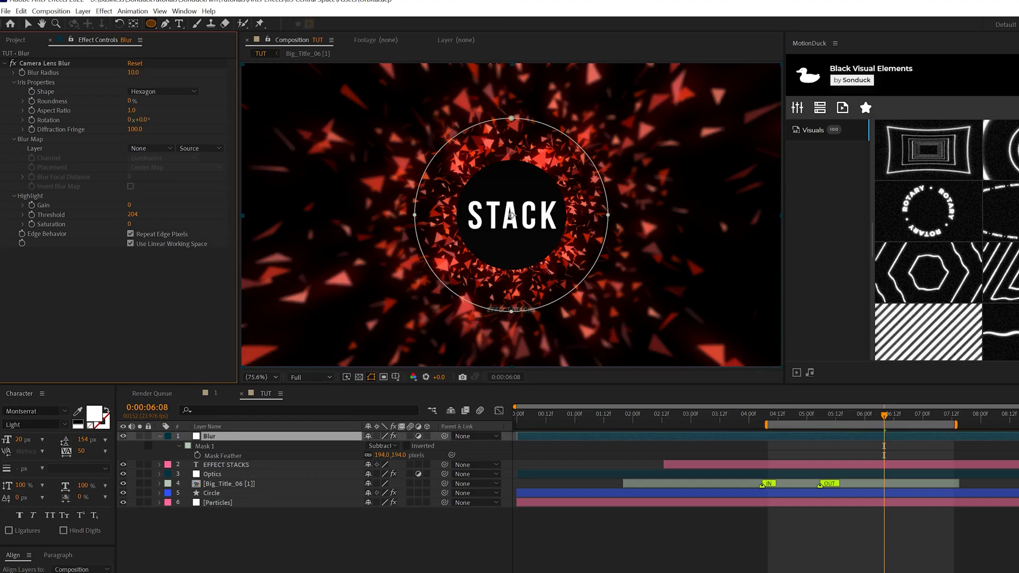
click(490, 525)
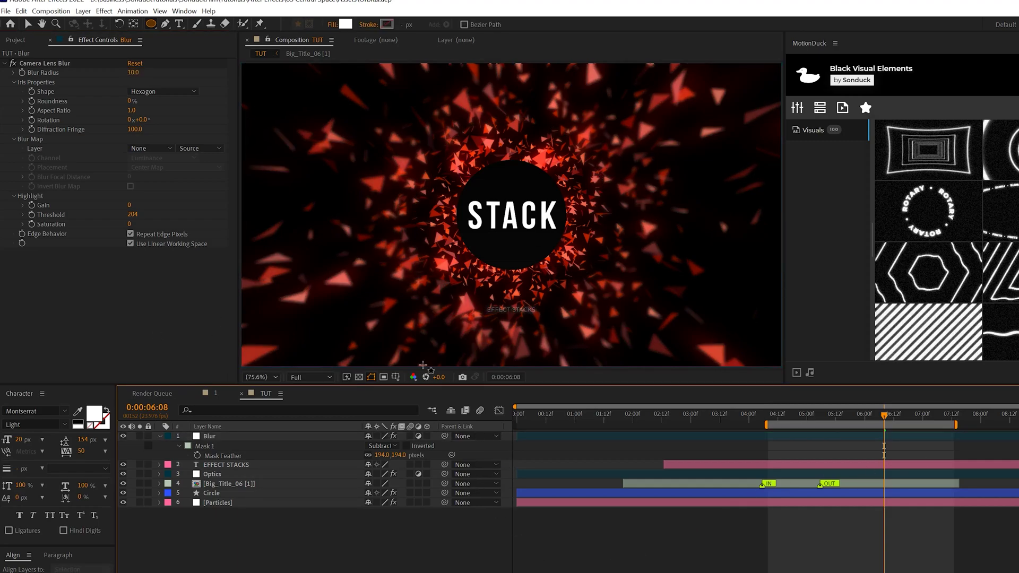
Set the Blur Radius of Camera Lens Blur to 8 and deselect the Blur layer.
click(131, 74)
text(8)
key(Return)
click(276, 509)
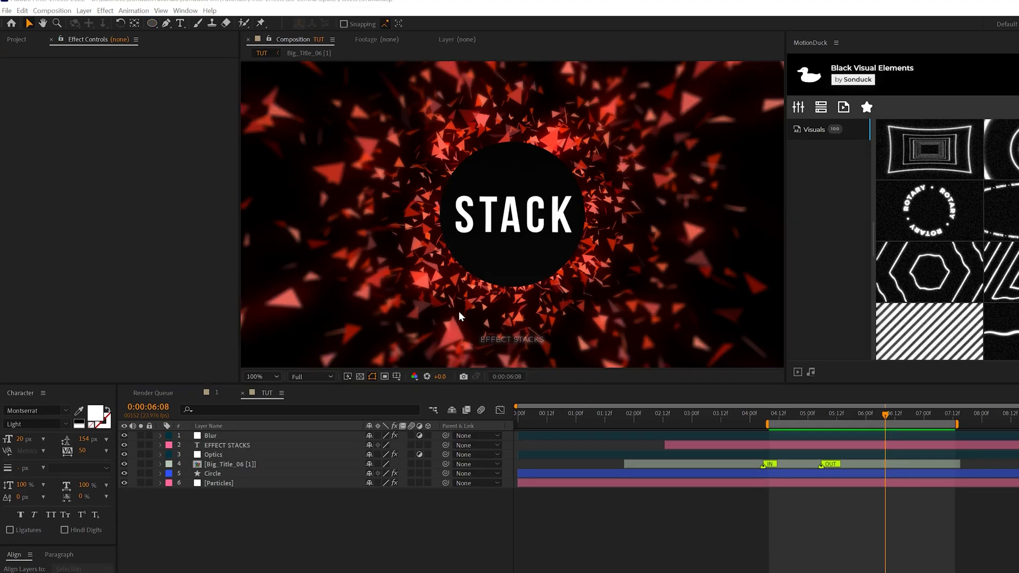
key(comma)
key(comma)
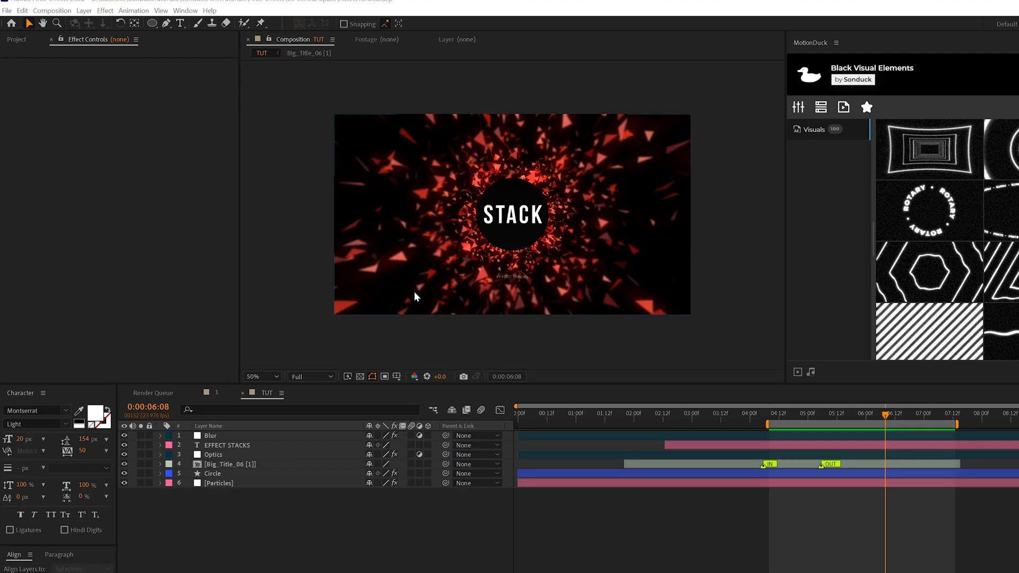
key(period)
key(period)
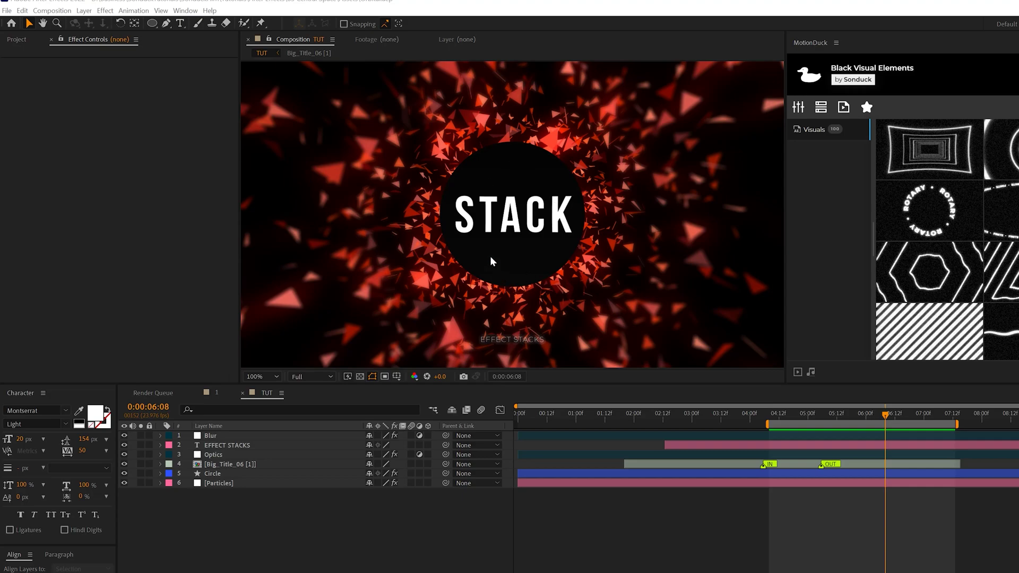
key(comma)
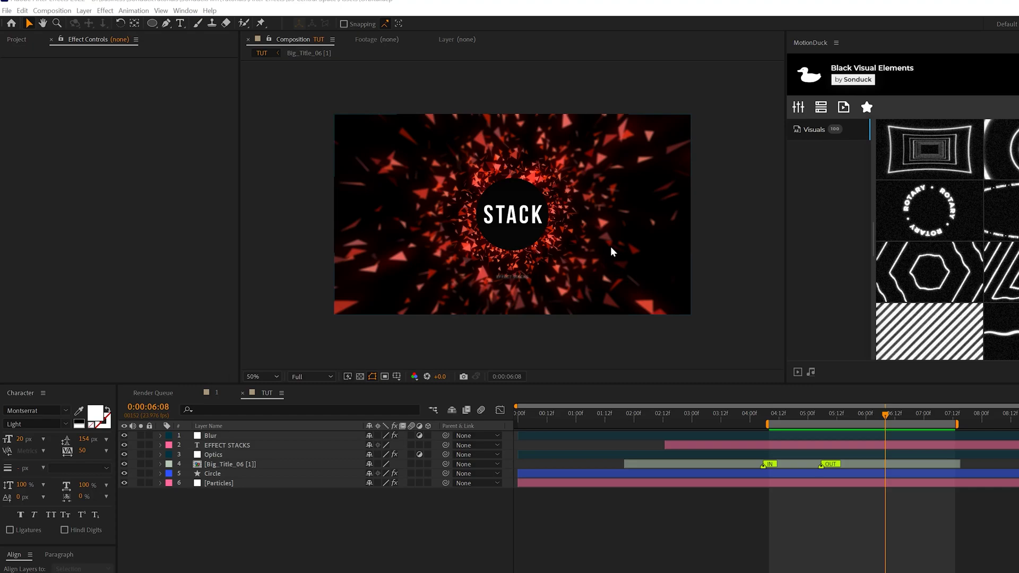
Create a new adjustment layer above the Blur layer and apply the CC Spotlight effect to it.
click(266, 377)
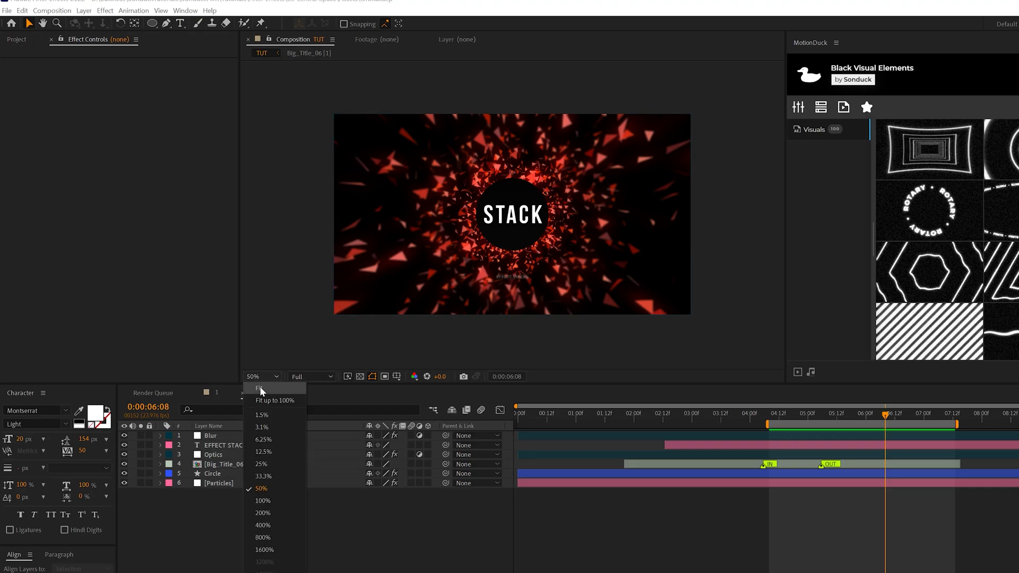
click(260, 386)
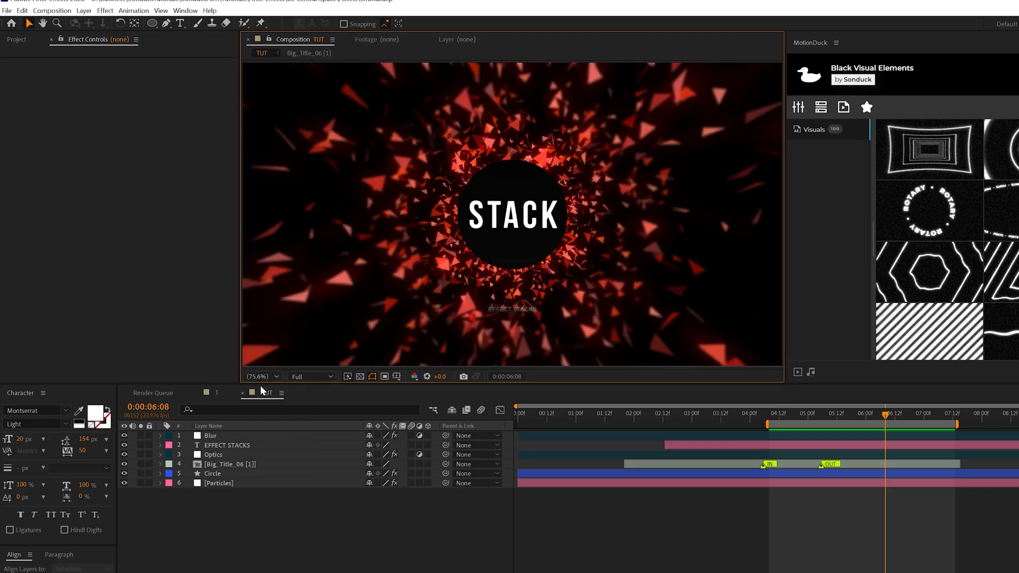
key(ctrl+alt+y)
click(105, 11)
mouse_move(133, 233)
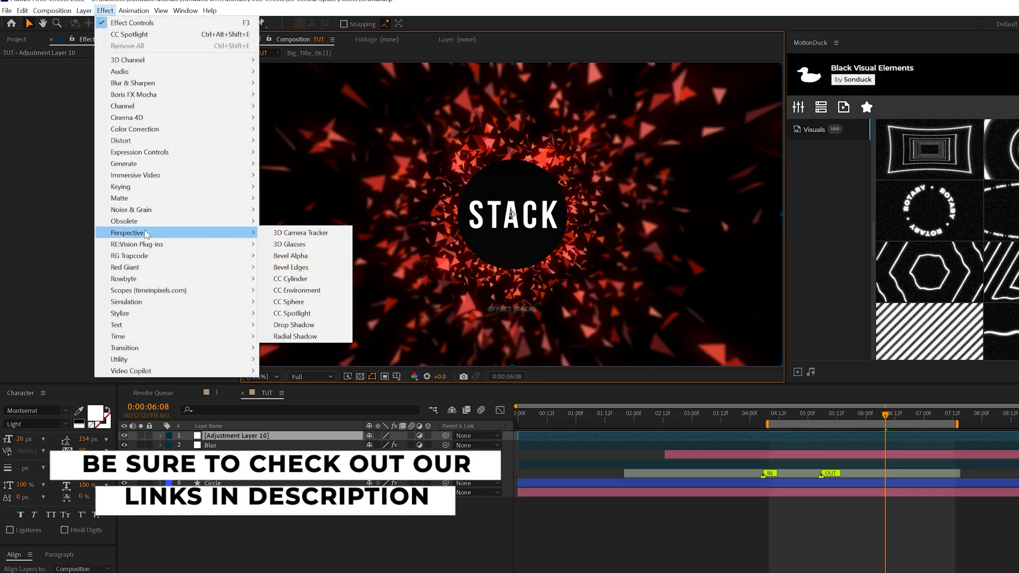
click(305, 314)
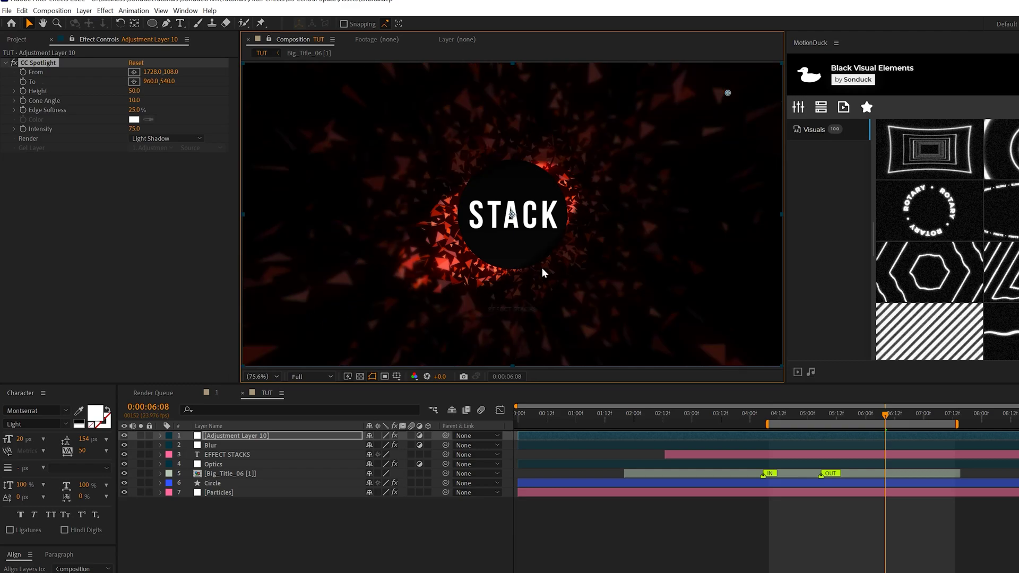
Aim the CC Spotlight's To point at about 1122, 434 and move its From point beyond the frame's upper-right corner, about 2196, -242.
key(comma)
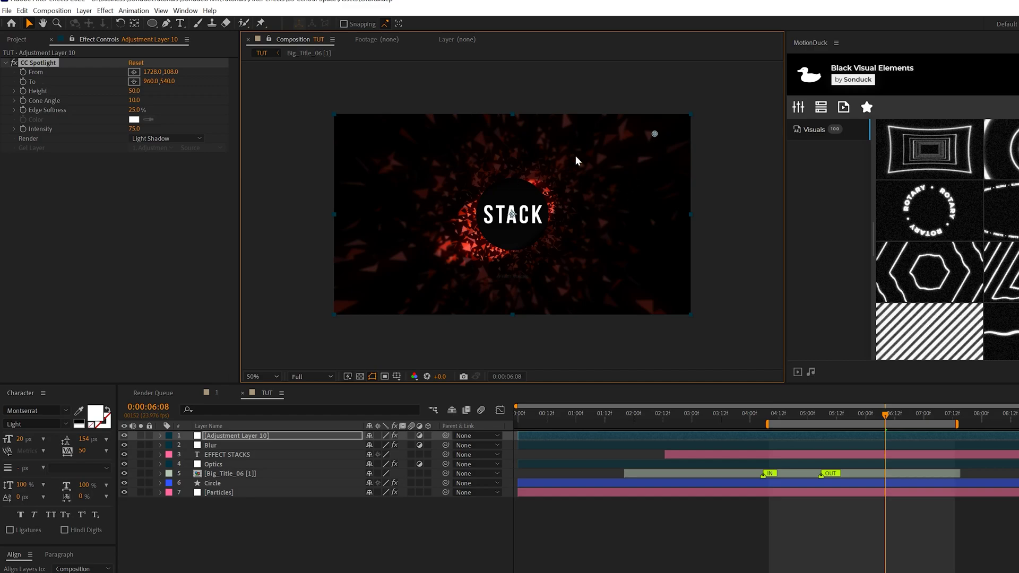
scroll(515, 216, up, 2)
key(comma)
key(comma)
drag(512, 218, 542, 195)
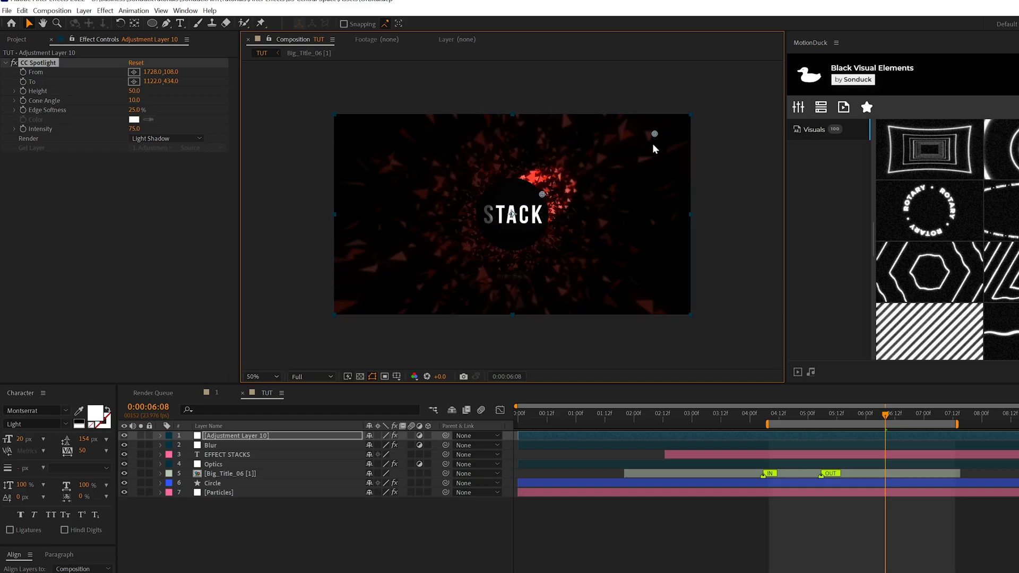
drag(656, 135, 742, 69)
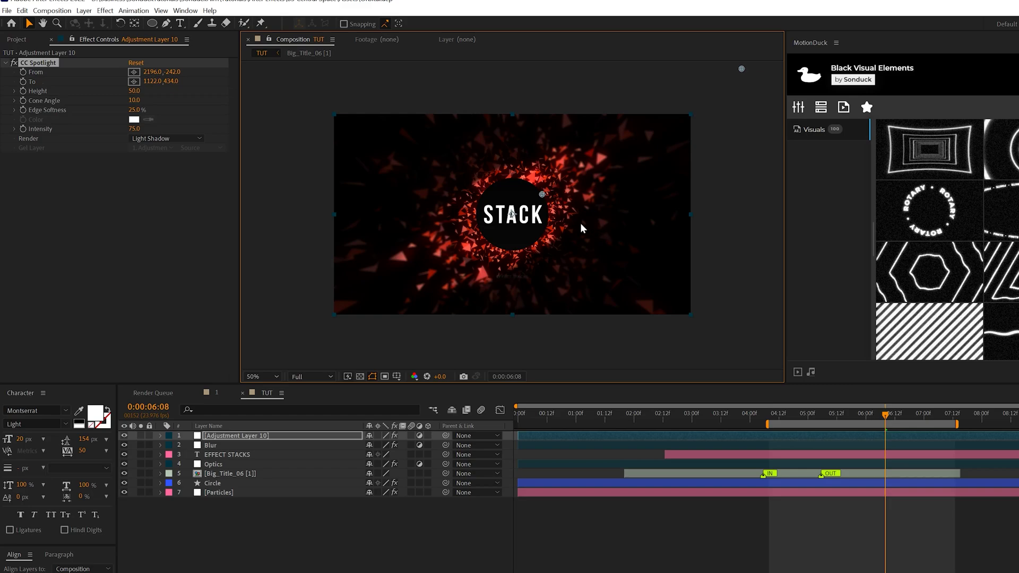
Reposition the CC Spotlight to about 2336, -198 for From and 1002, 520 for To, and set Edge Softness to 100%.
key(comma)
drag(628, 139, 670, 114)
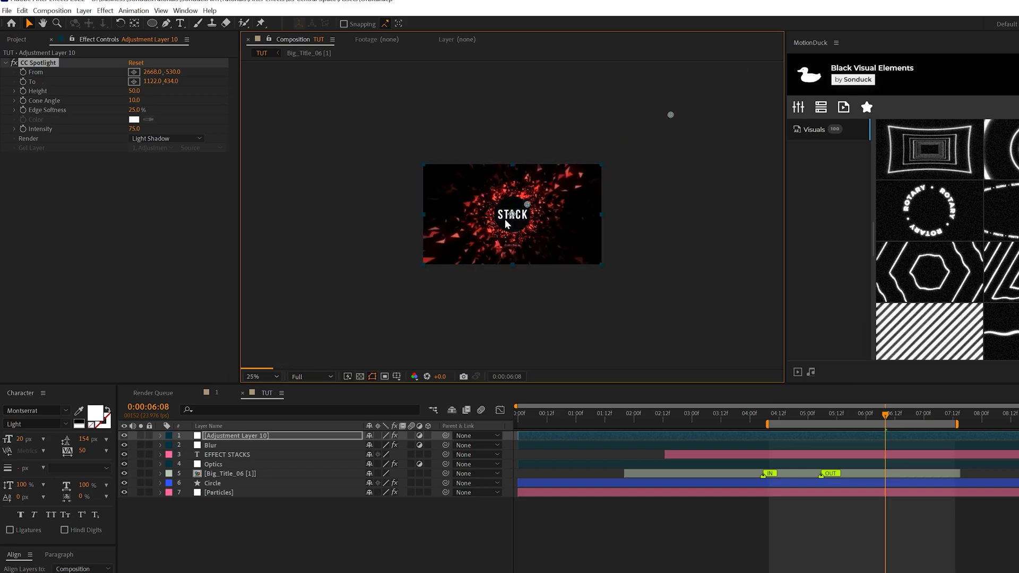
key(period)
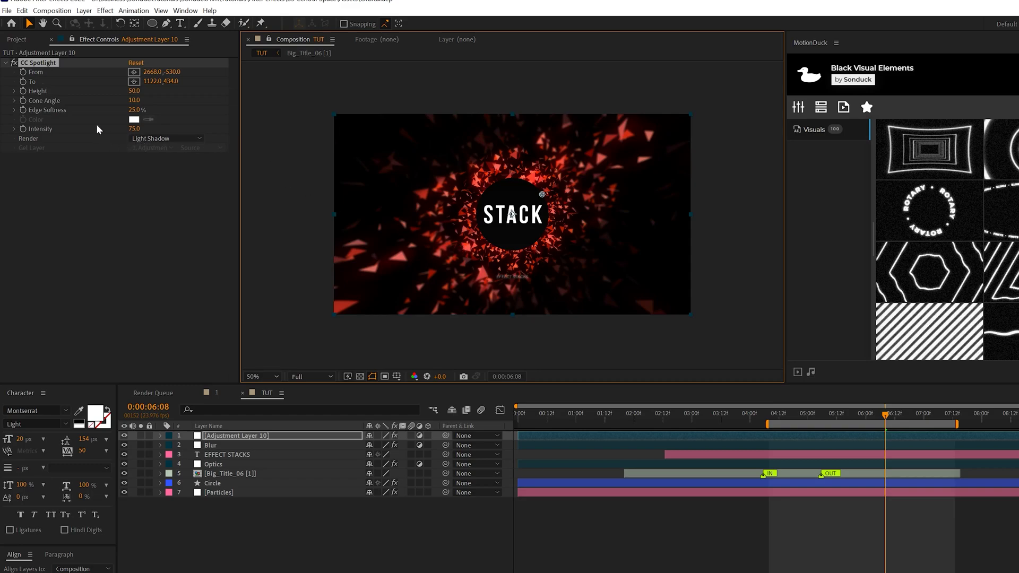
drag(134, 111, 244, 110)
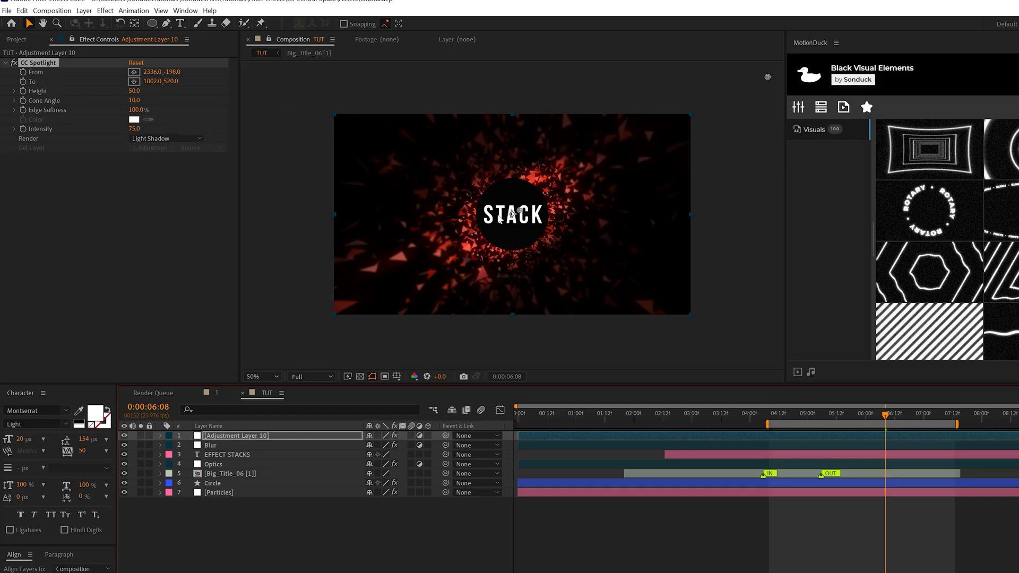
key(period)
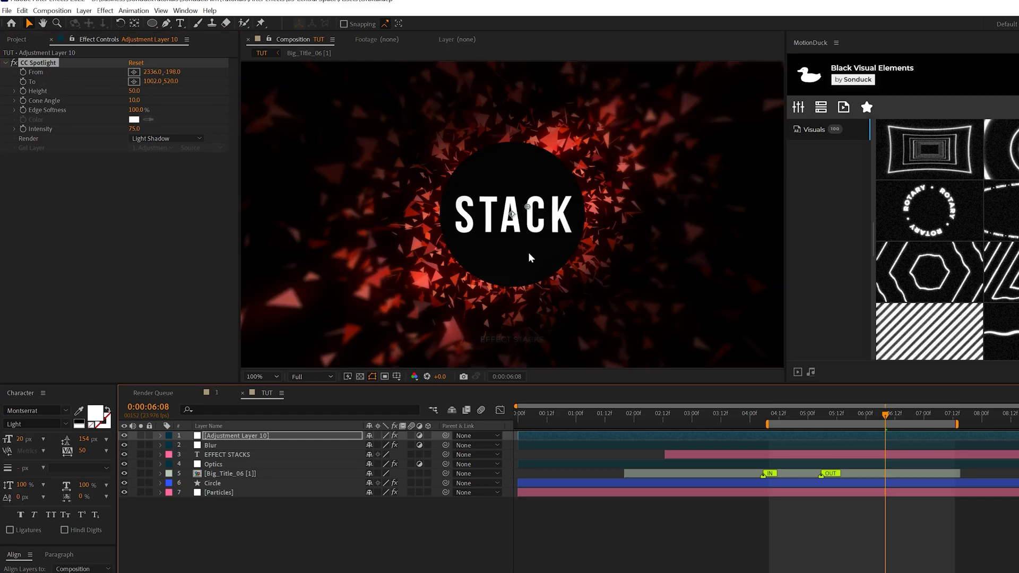
Rename the CC Spotlight adjustment layer as Spotlight and move the Spotlight and Blur layers below the EFFECT STACKS text layer.
text(Spotlight)
key(Return)
shift+click(256, 440)
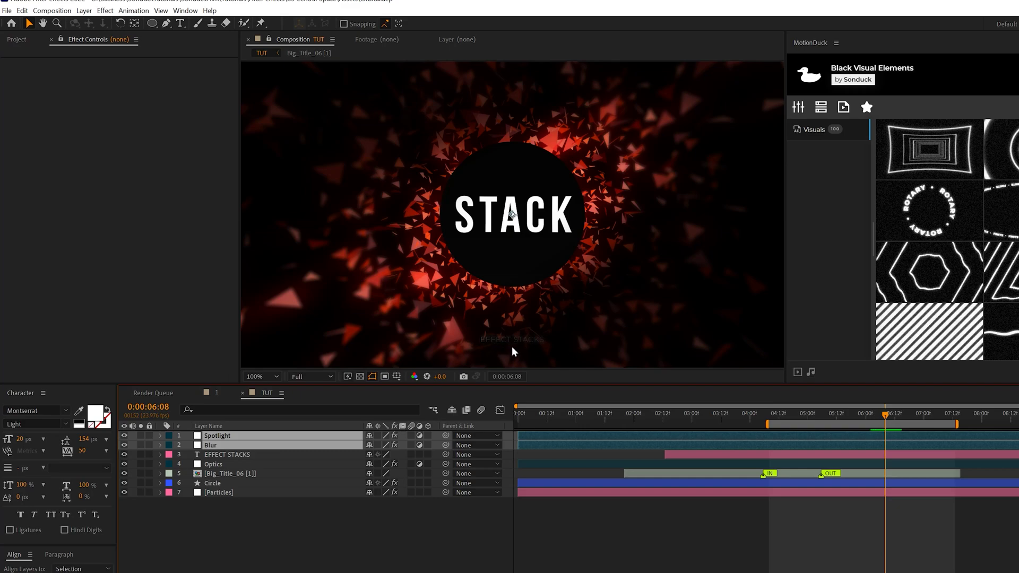
drag(215, 440, 206, 460)
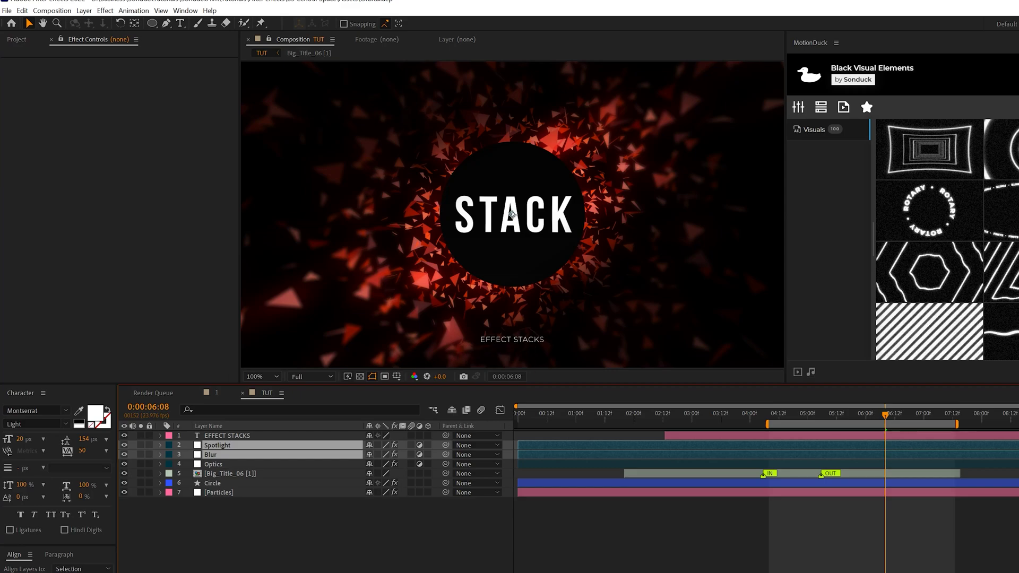
Create a new adjustment layer above the EFFECT STACKS text and apply the Noise effect to it.
key(shift+slash)
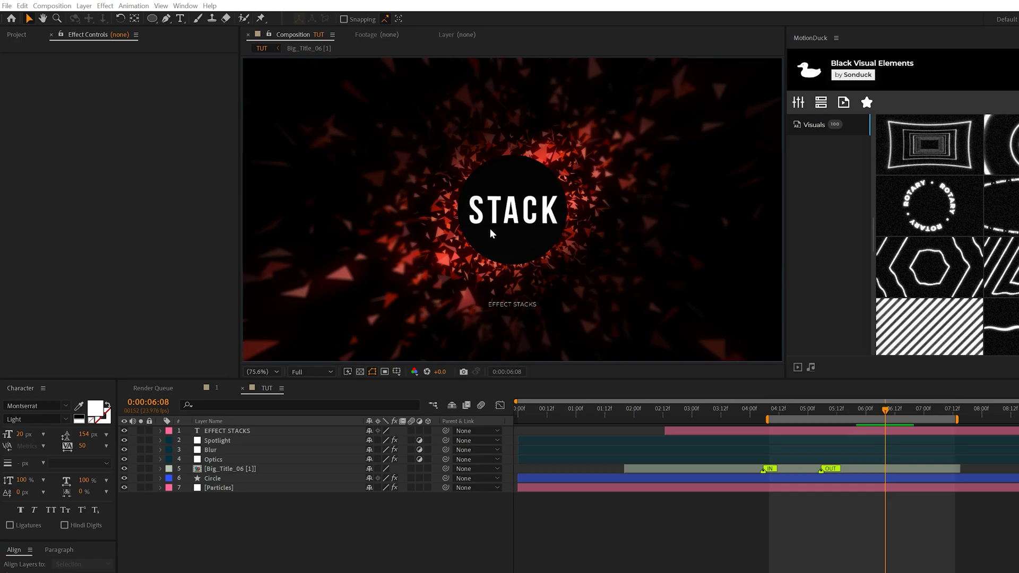
key(slash)
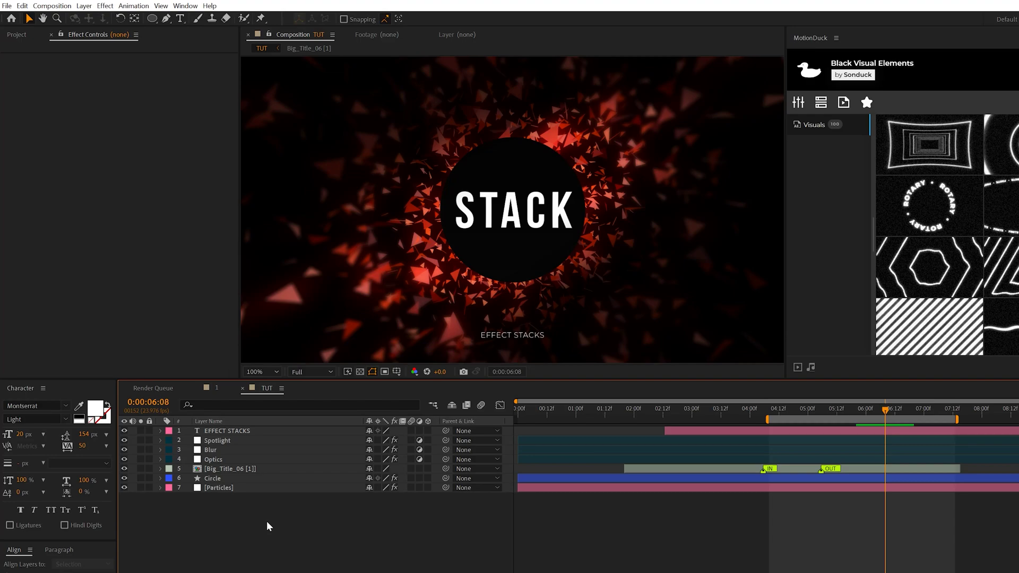
key(ctrl+alt+y)
click(105, 6)
mouse_move(148, 205)
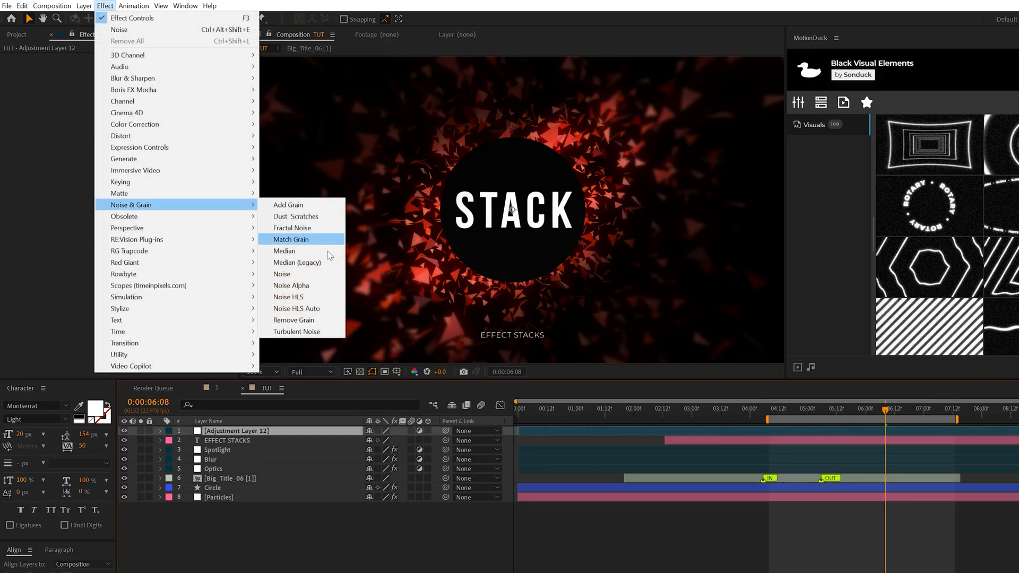
click(307, 274)
Set the Amount of Noise to 12%, turn off Use Color Noise and check the grain on the title and particles up close.
click(131, 66)
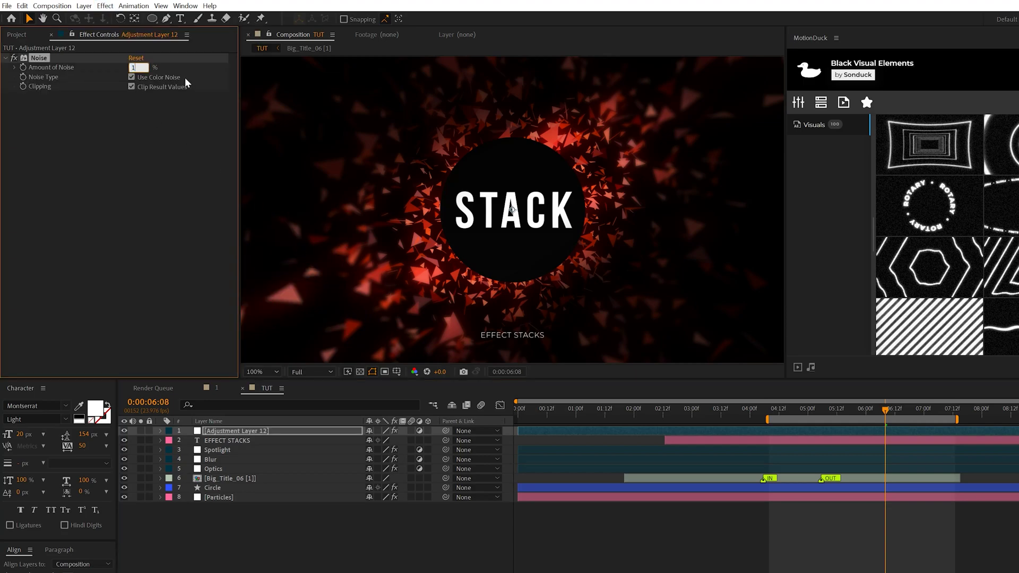
text(12)
key(Return)
click(131, 77)
key(period)
key(period)
key(period)
key(period)
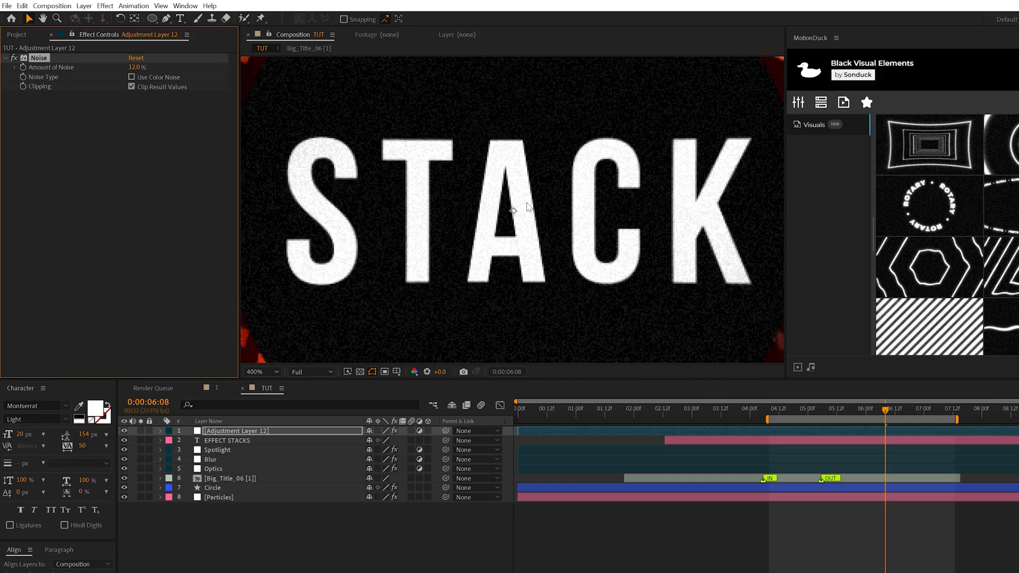
drag(245, 192, 505, 209)
key(v)
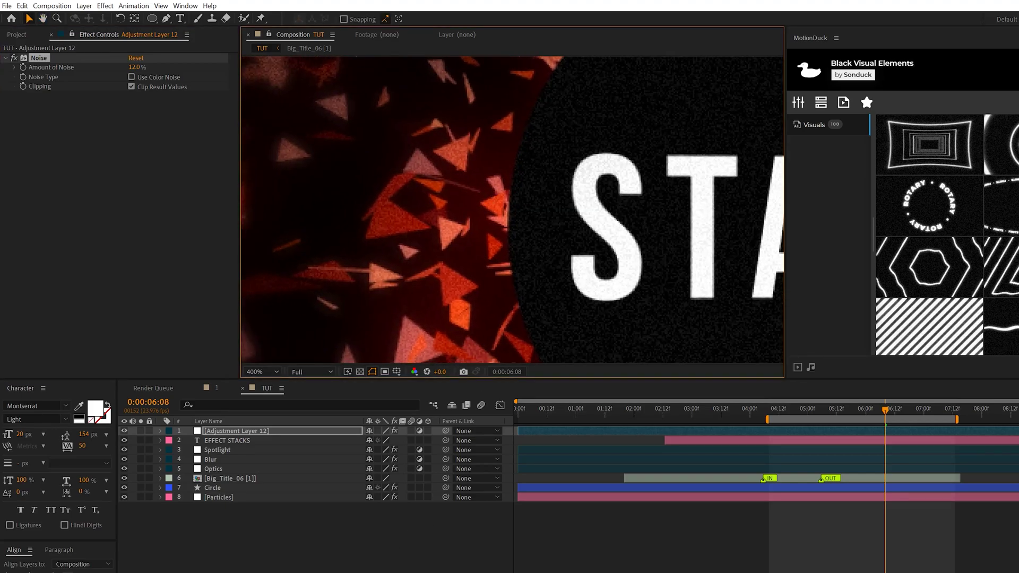
Create a new 1920 x 1080 solid layer with the dark gray color 0B0B0B.
click(357, 414)
click(84, 6)
mouse_move(95, 18)
click(265, 29)
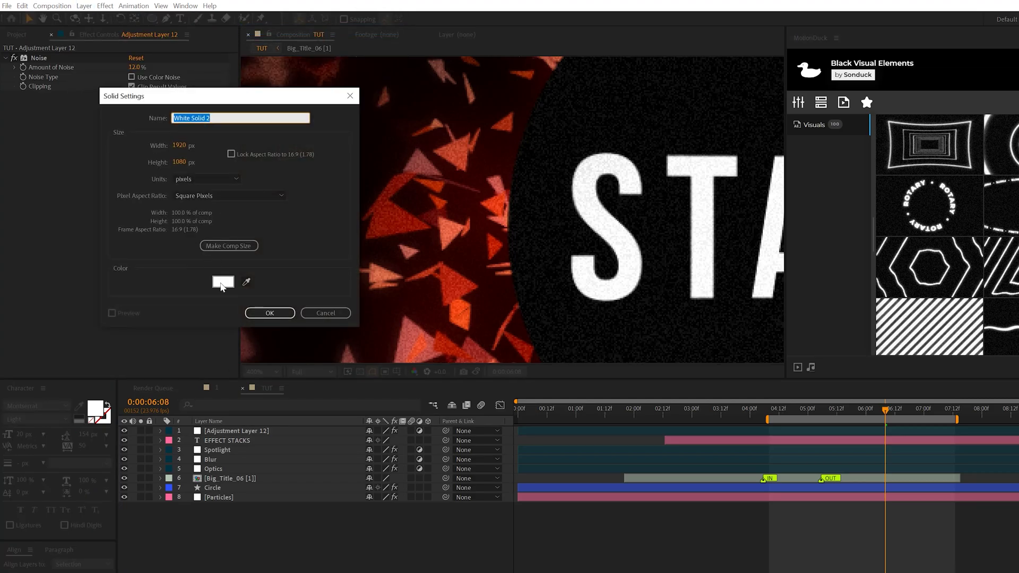
click(222, 282)
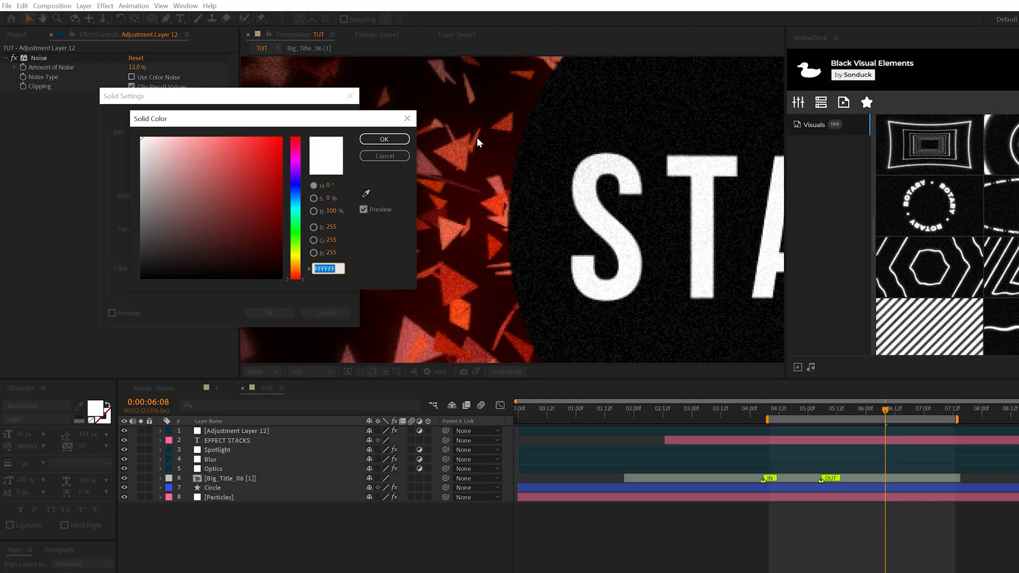
drag(164, 257, 136, 273)
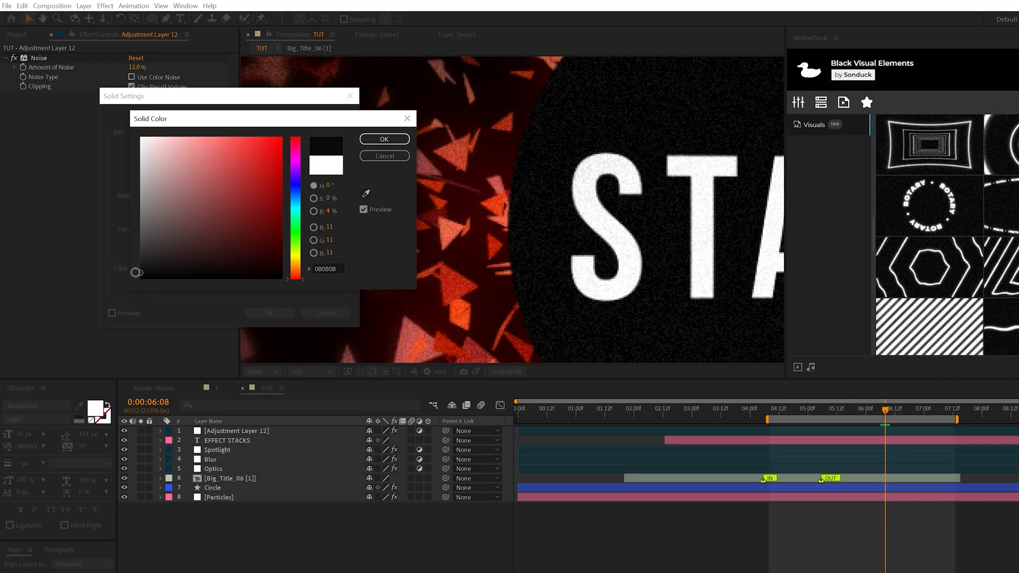
click(381, 140)
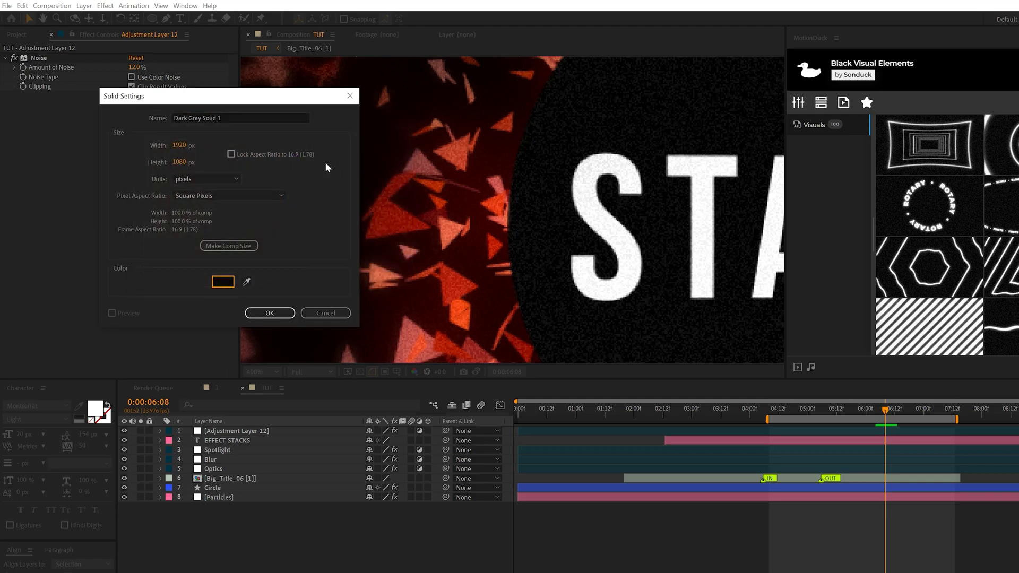
click(283, 314)
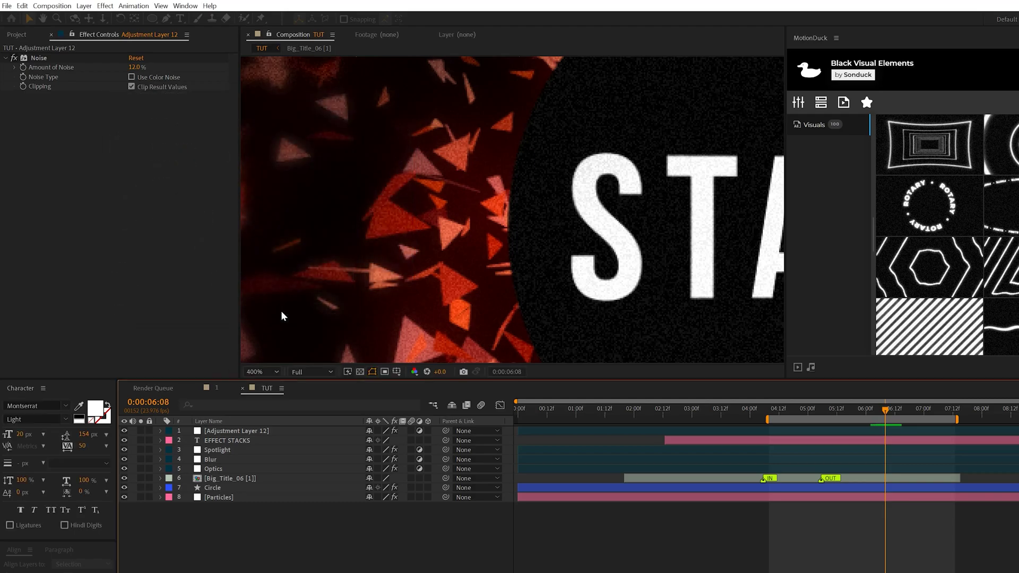
Move the dark gray solid below the Particles layer, to the very bottom of the layer stack, and fit the composition in view.
drag(209, 430, 269, 515)
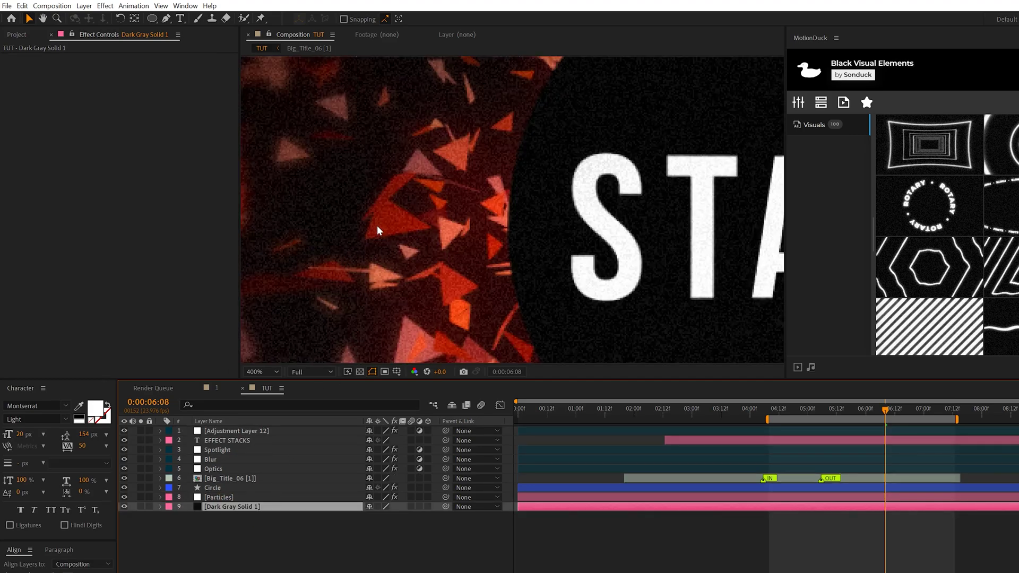
scroll(375, 226, down, 6)
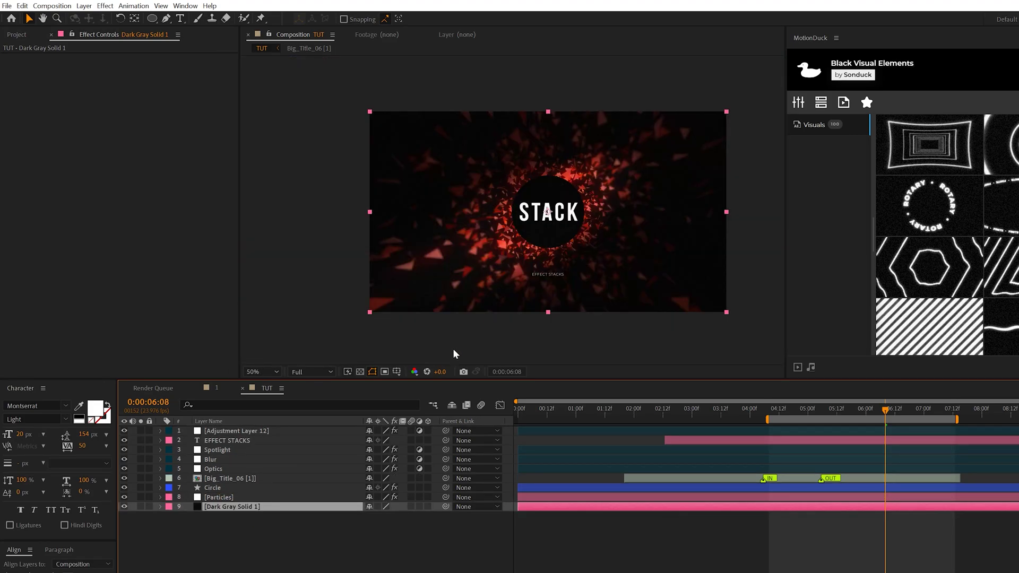
click(260, 371)
click(259, 386)
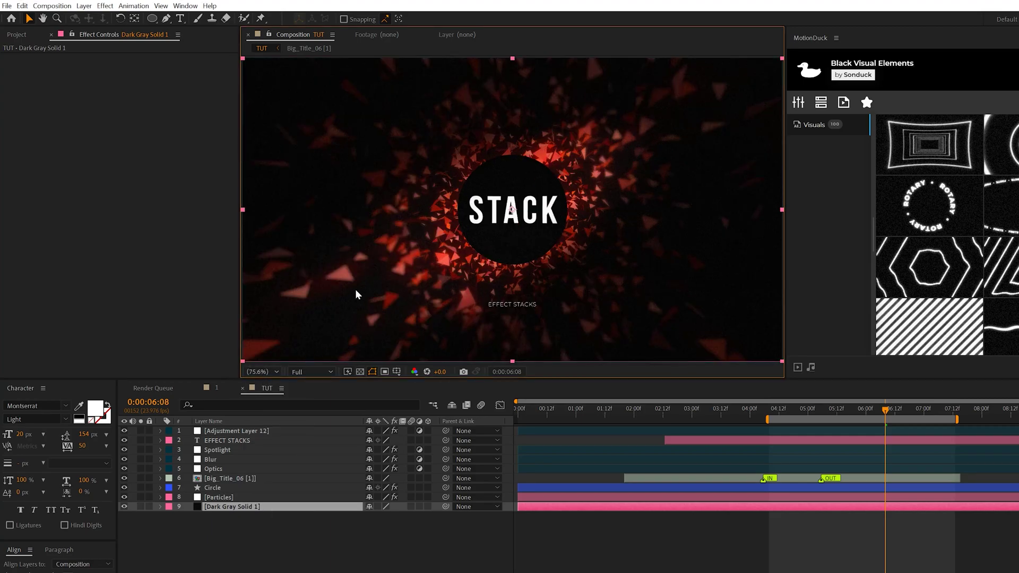
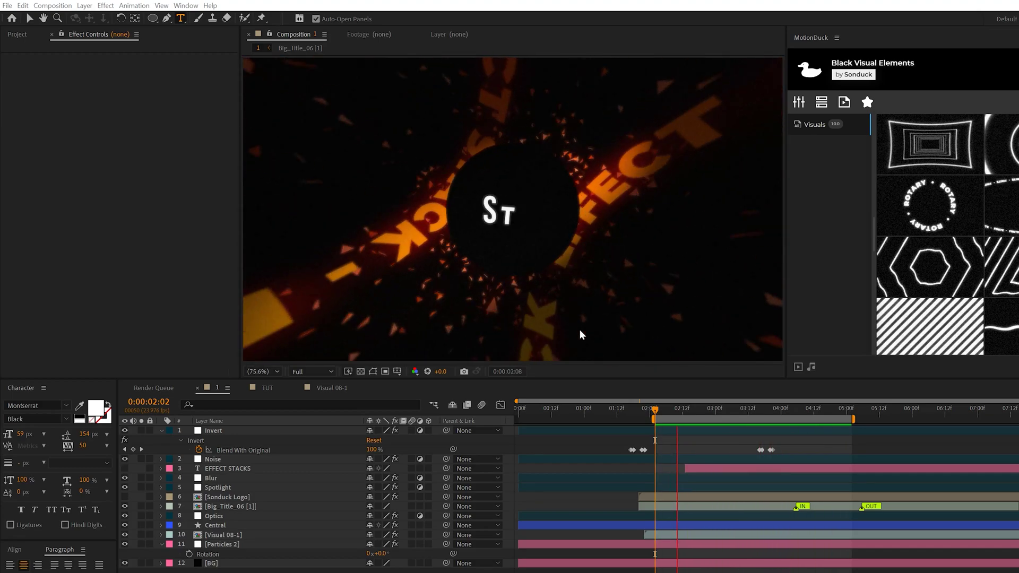
Switch to the TUT composition and add an EFFECT STACK text layer to the left of the STACK title.
click(267, 388)
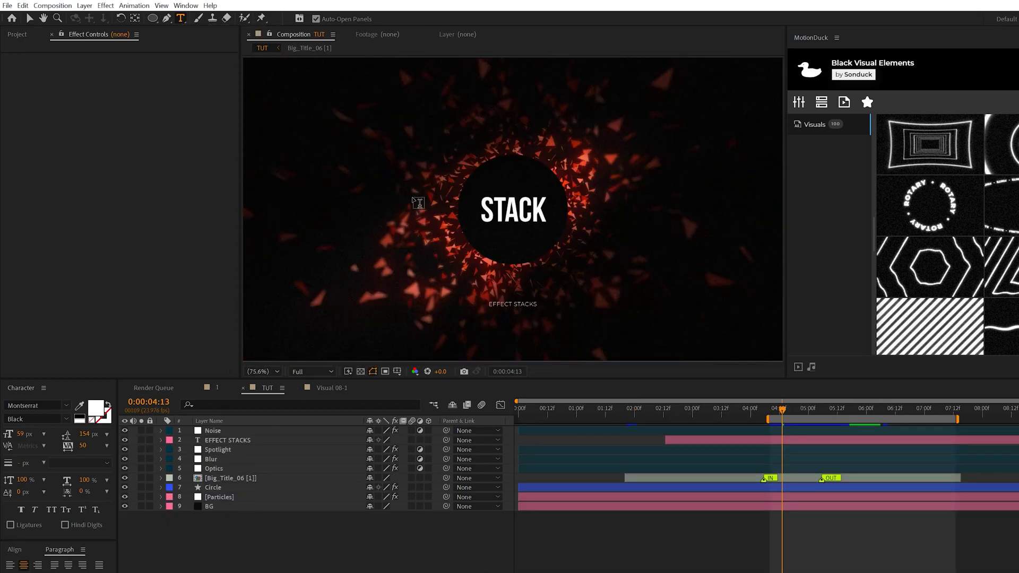
click(370, 181)
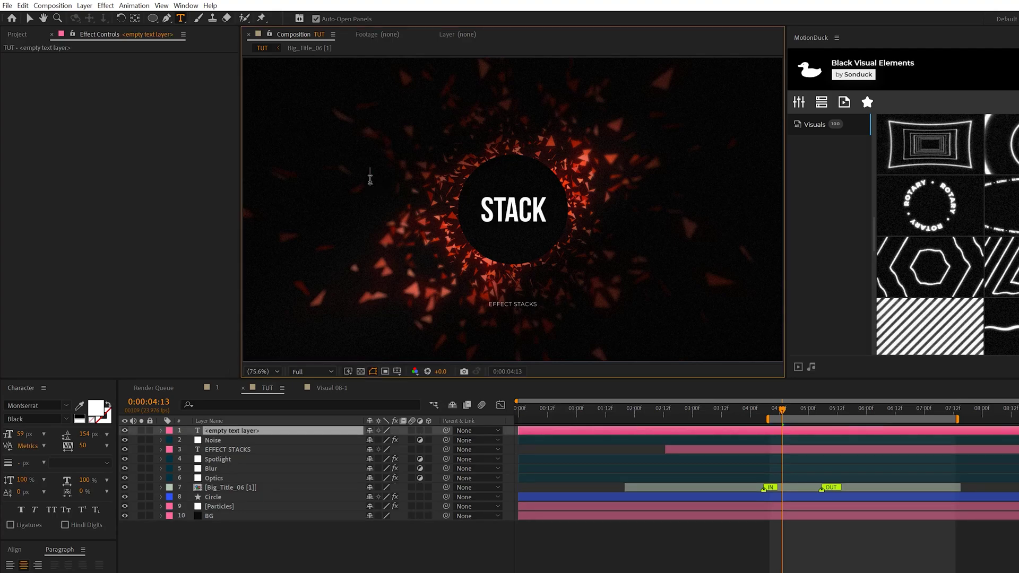
text(EFFECT STACK)
key(KP_Enter)
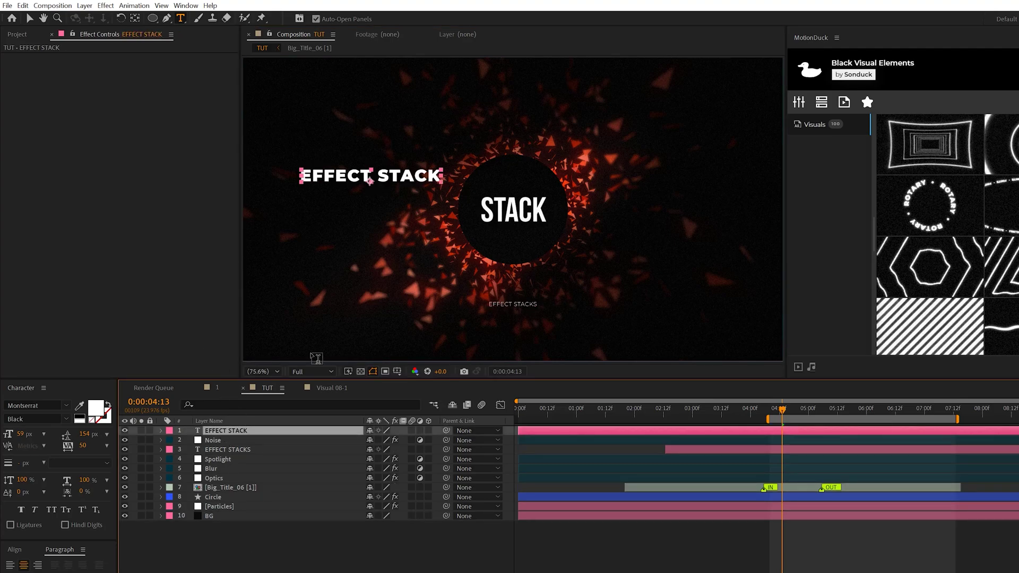
Solo the EFFECT STACK text layer and draw a large circular mask on it with the Ellipse tool.
click(141, 430)
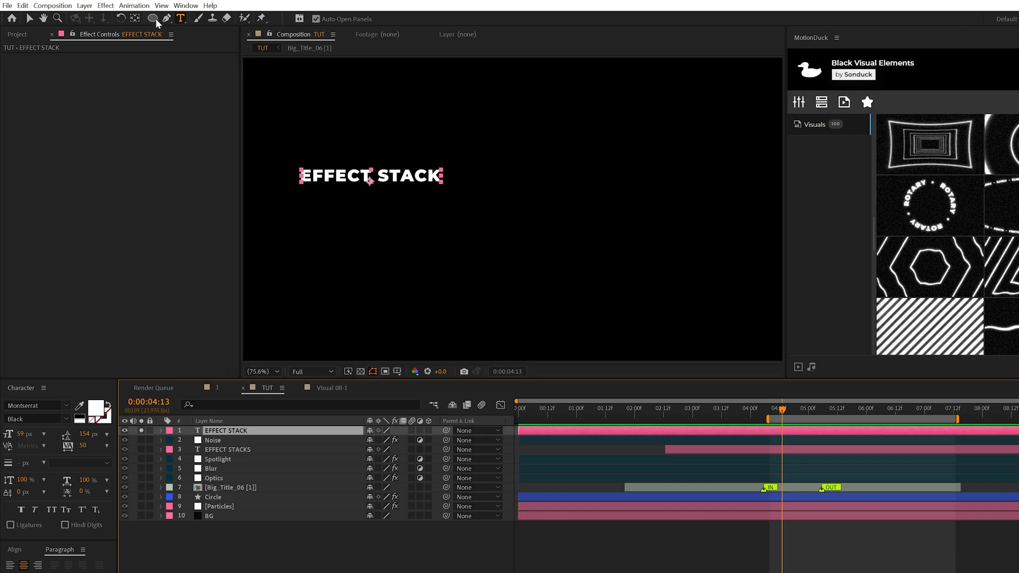
drag(157, 21, 170, 49)
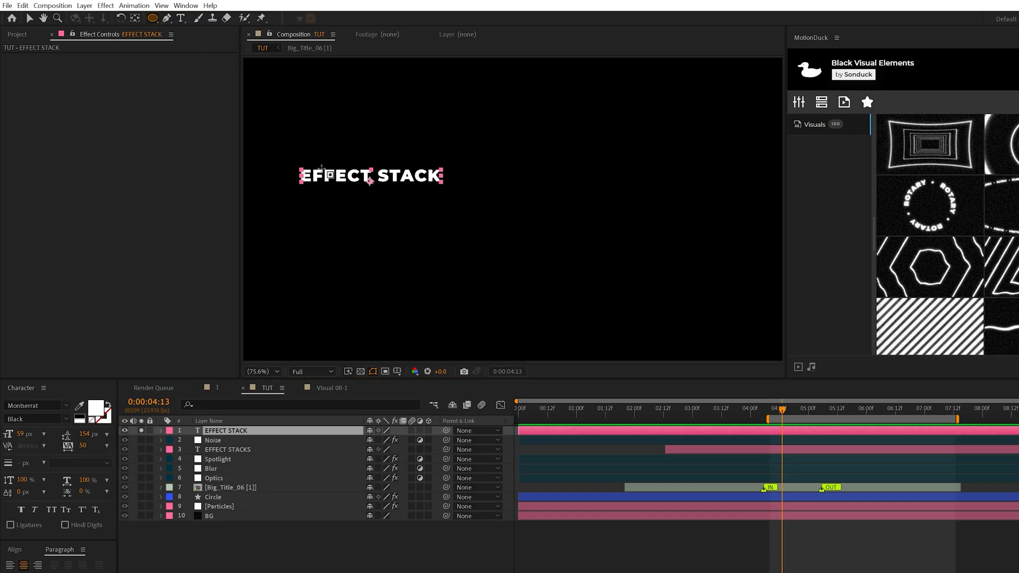
key(comma)
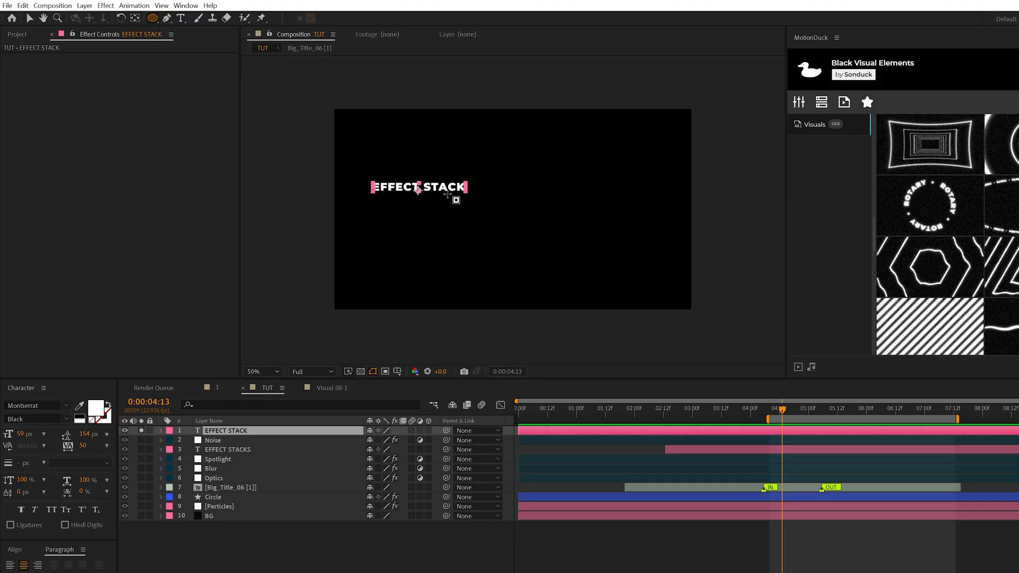
drag(498, 178, 629, 386)
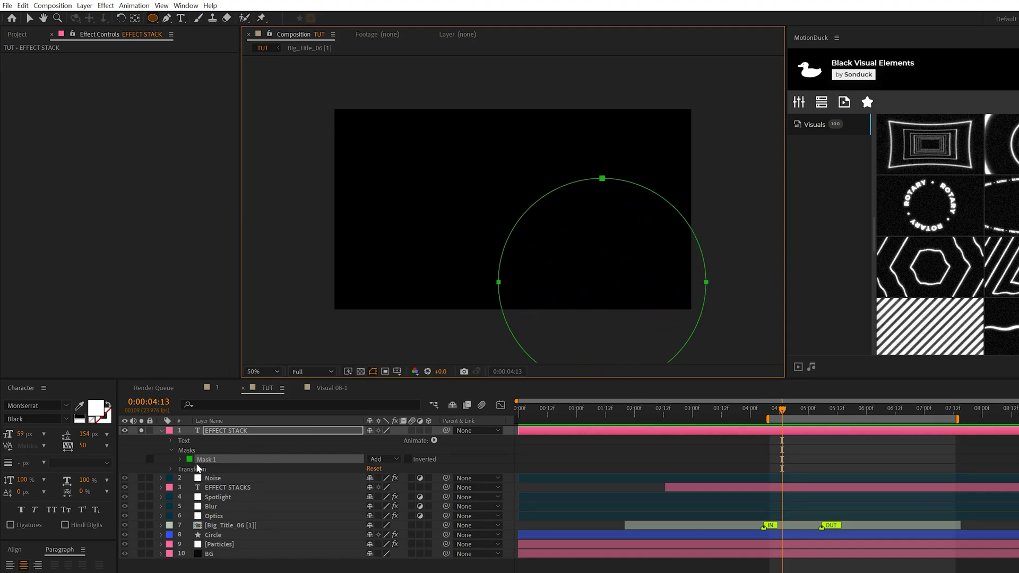
Set the EFFECT STACK layer's text Path option to Mask 1.
click(273, 432)
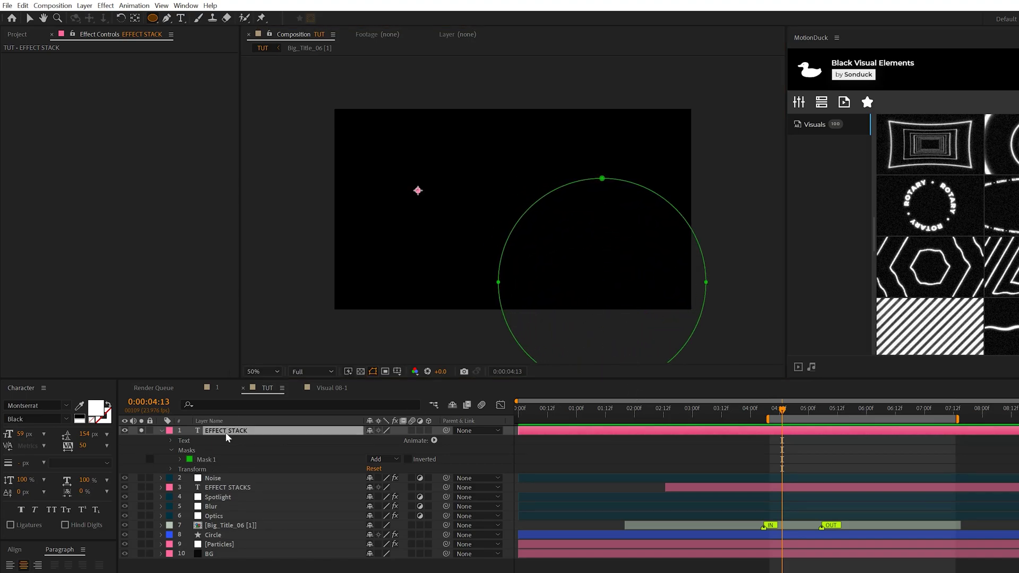
click(171, 441)
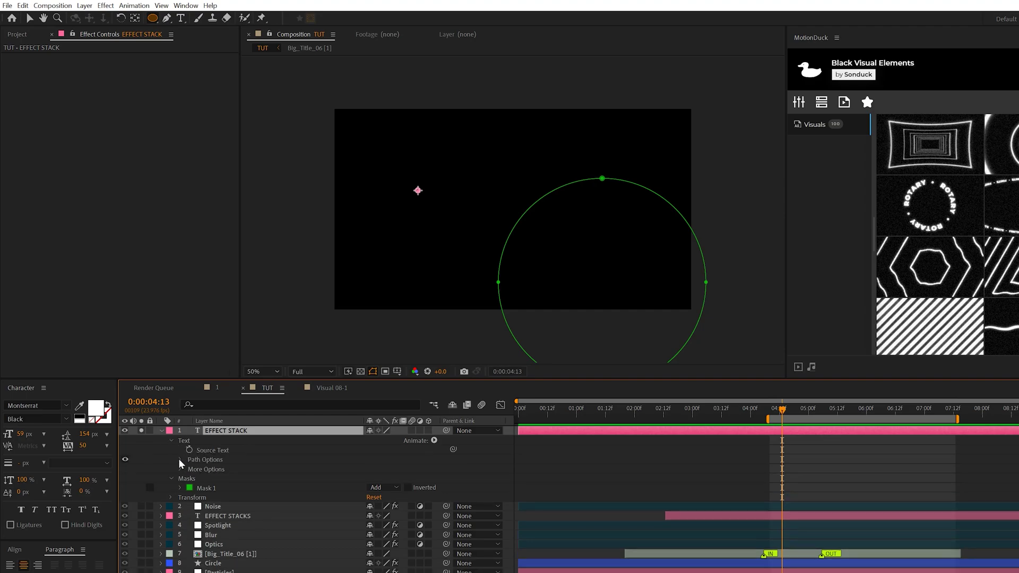
click(179, 459)
click(376, 469)
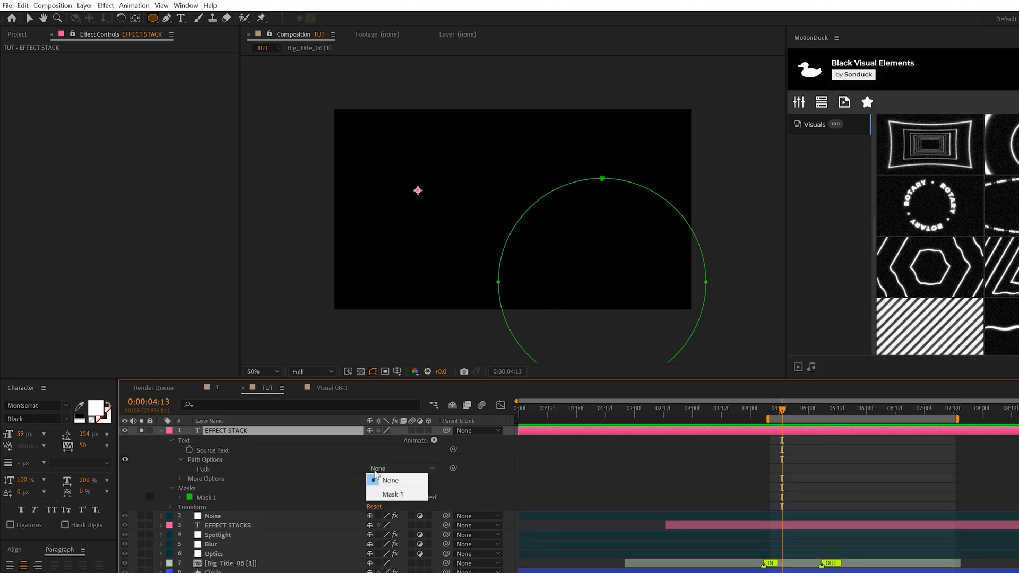
click(394, 495)
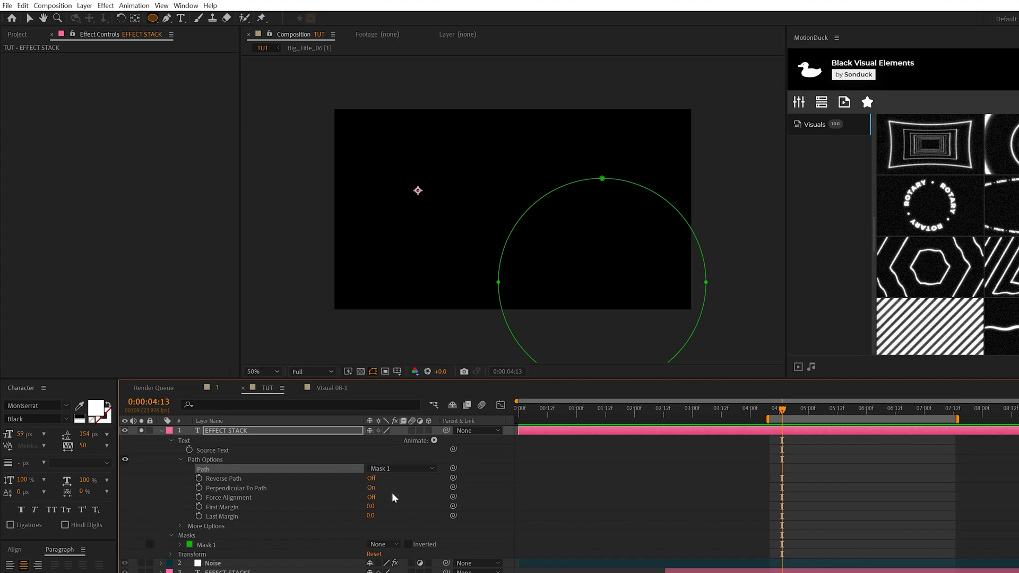
Center the circular mask path in the composition and scale it down so the curved text fits inside the frame.
click(206, 545)
key(v)
drag(513, 181, 513, 109)
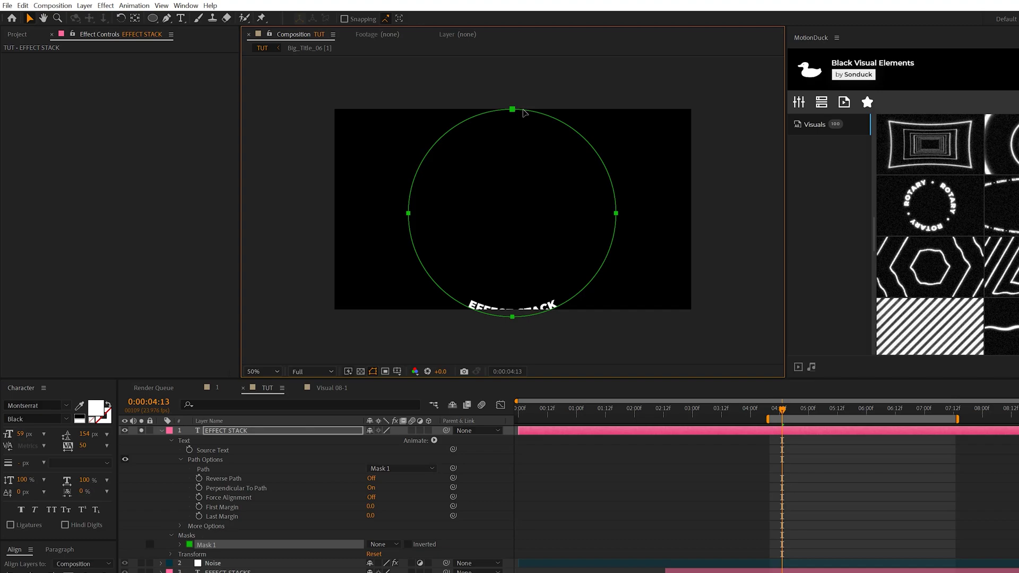
click(512, 260)
scroll(512, 260, up, 2)
scroll(497, 336, down, 2)
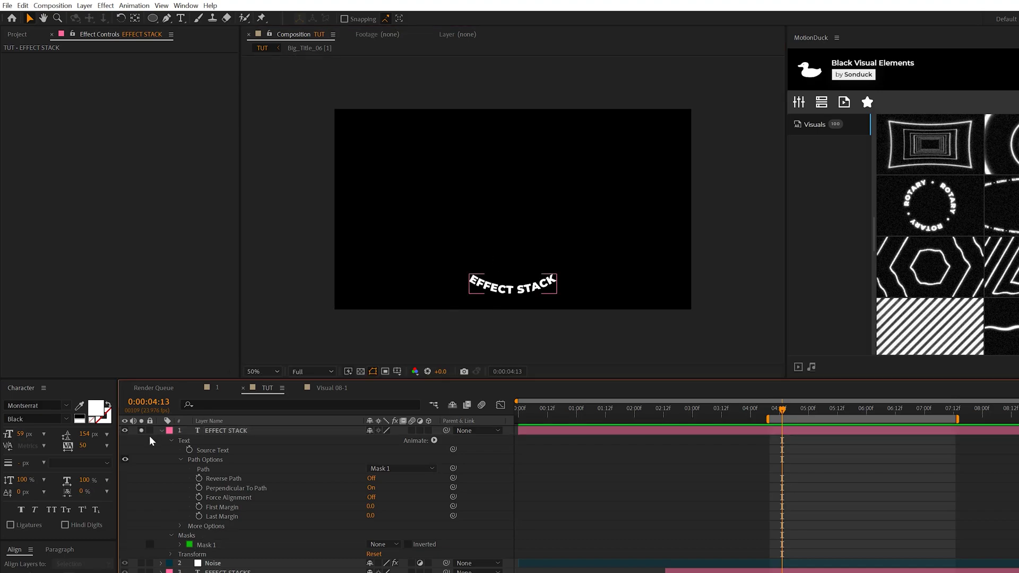
click(206, 432)
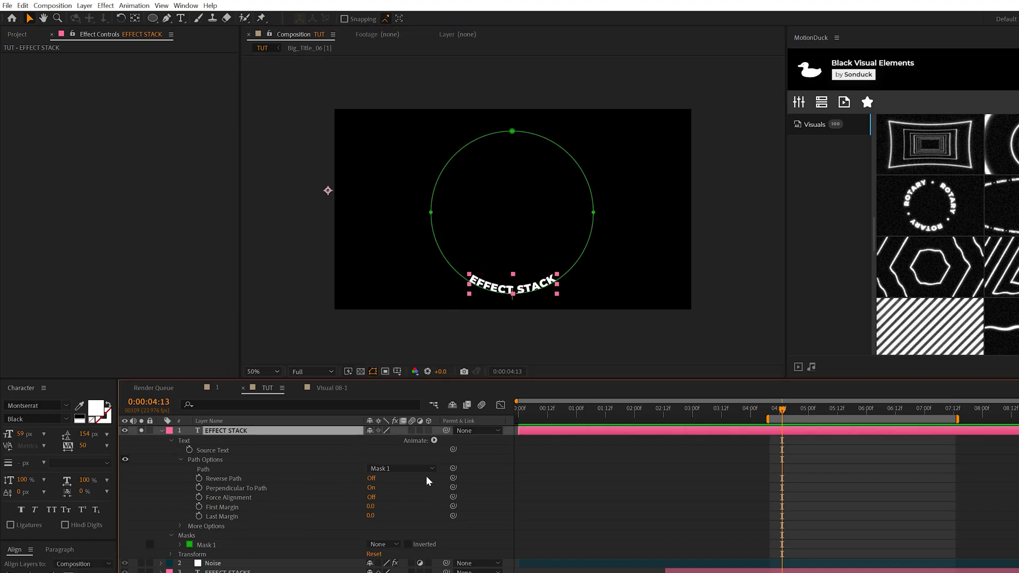
Set the curved text's font size to 83 px and extend the wording to EFFECT STACK - EFFECT STACK - EFFECT STACK.
drag(23, 433, 45, 444)
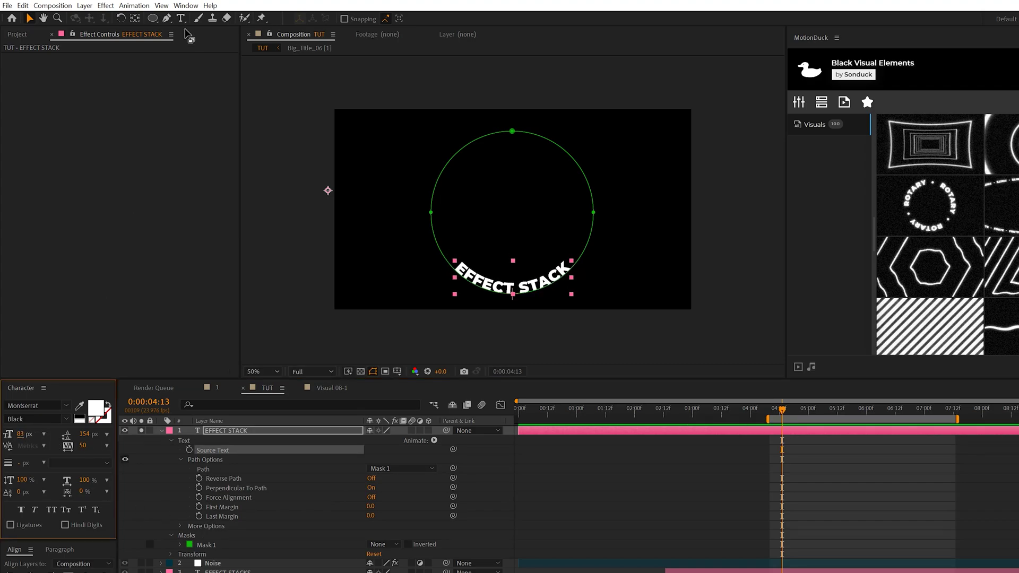
click(180, 18)
click(563, 264)
text(-)
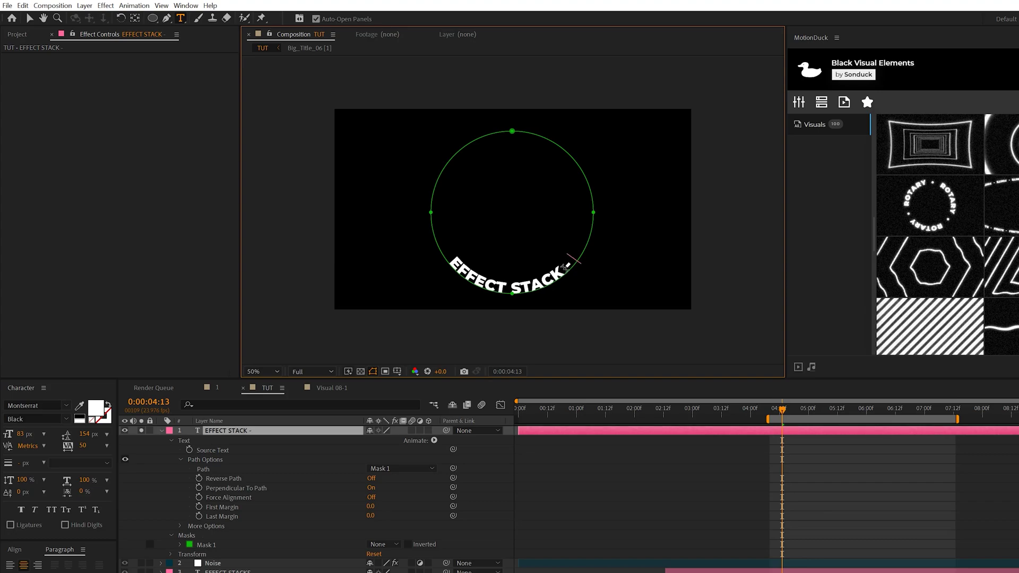
drag(564, 268, 405, 268)
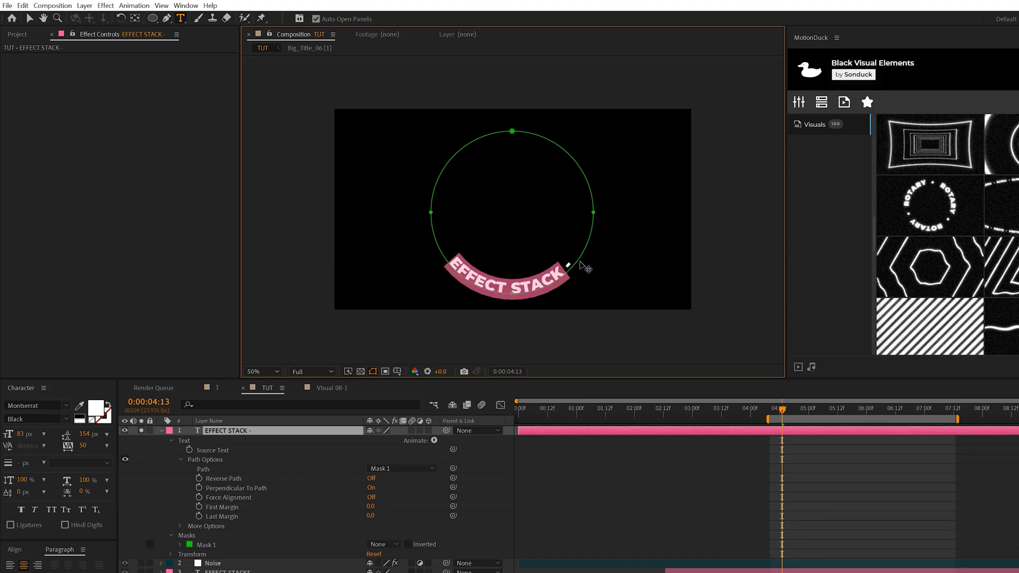
key(ctrl+c)
key(End)
key(ctrl+v)
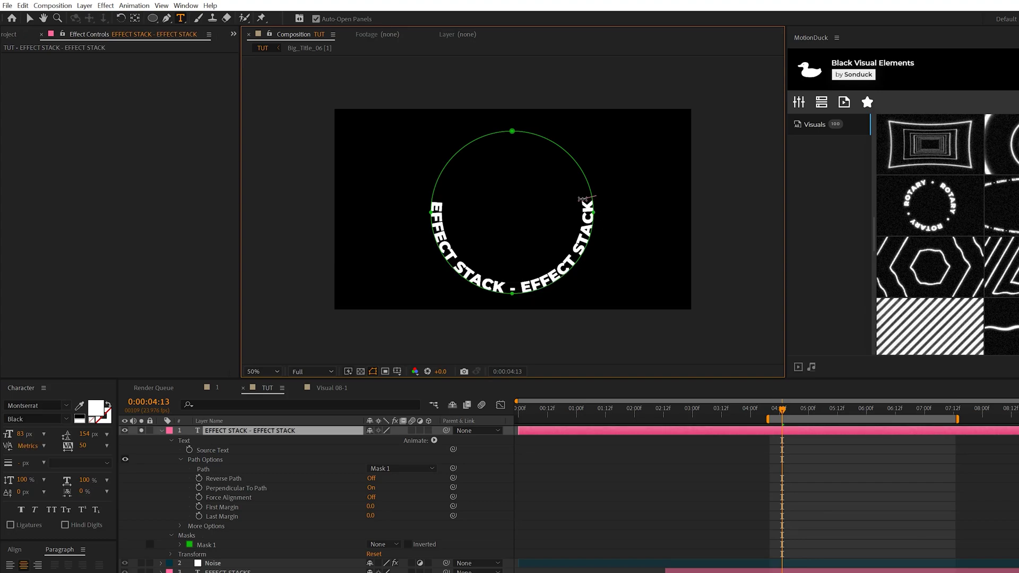
key(ctrl+v)
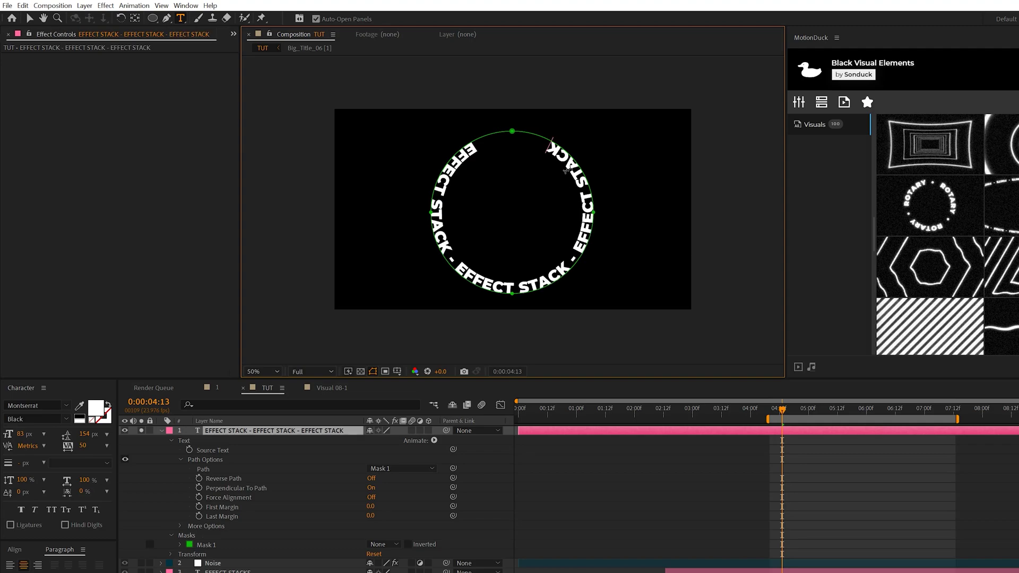
Increase the font size to 95 px and add a hyphen before the first EFFECT STACK to close the ring.
click(198, 451)
drag(21, 434, 32, 436)
click(521, 142)
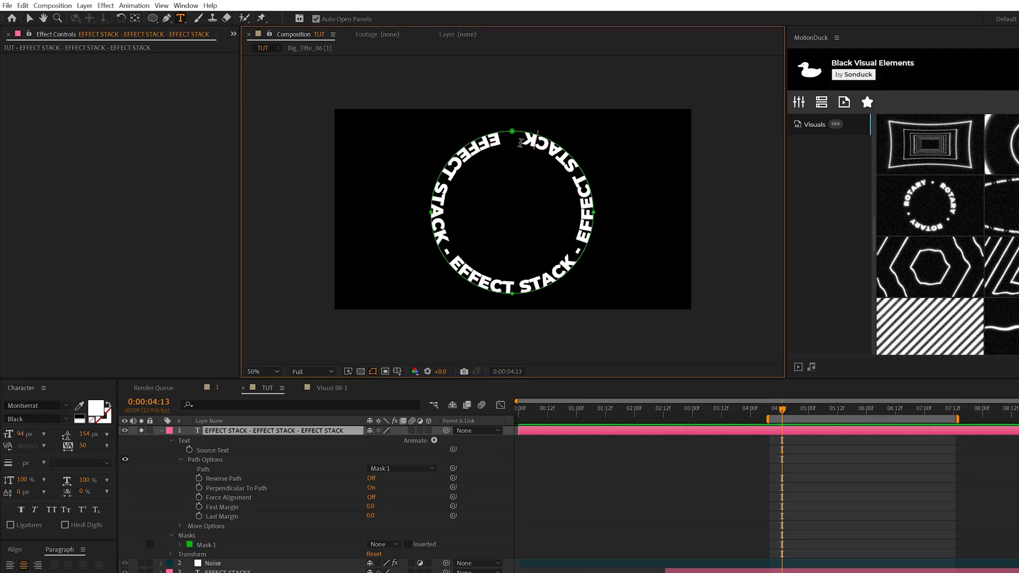
text(-)
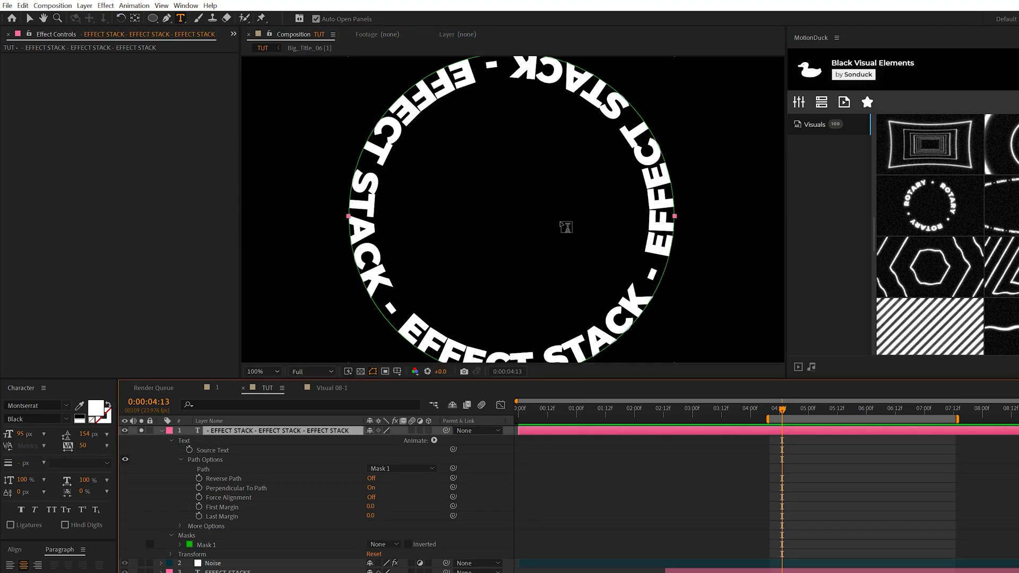
key(Escape)
key(comma)
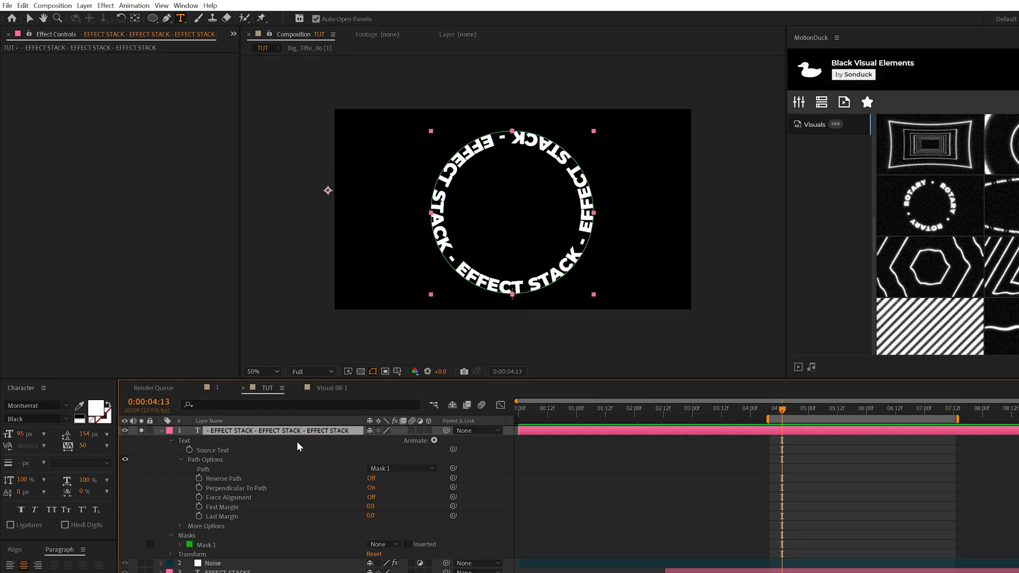
Center the text ring's anchor point within the circle and add the expression time*30 to its Rotation.
key(ctrl+alt+Home)
key(y)
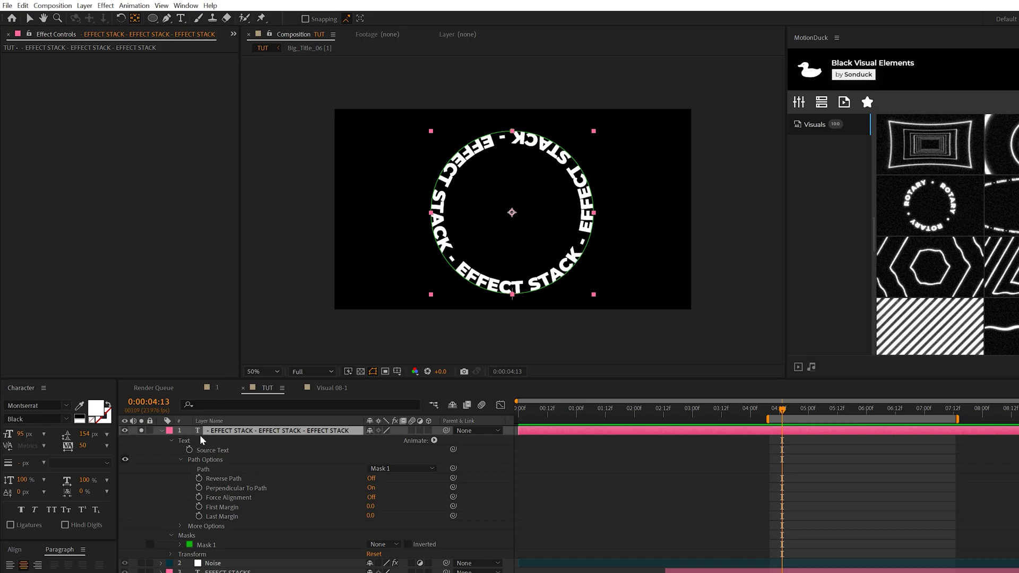
click(227, 436)
key(r)
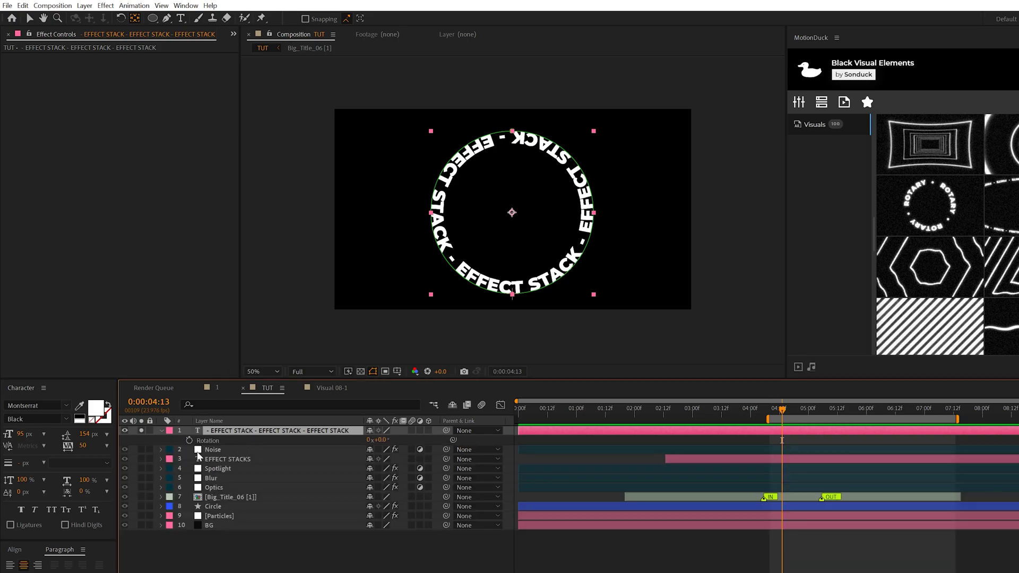
alt+click(189, 440)
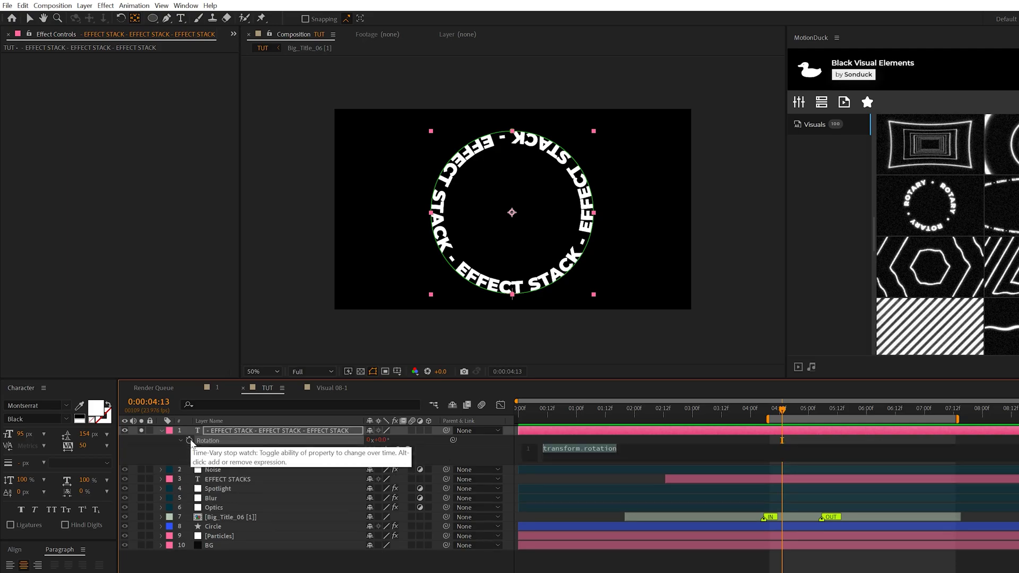
text(time*)
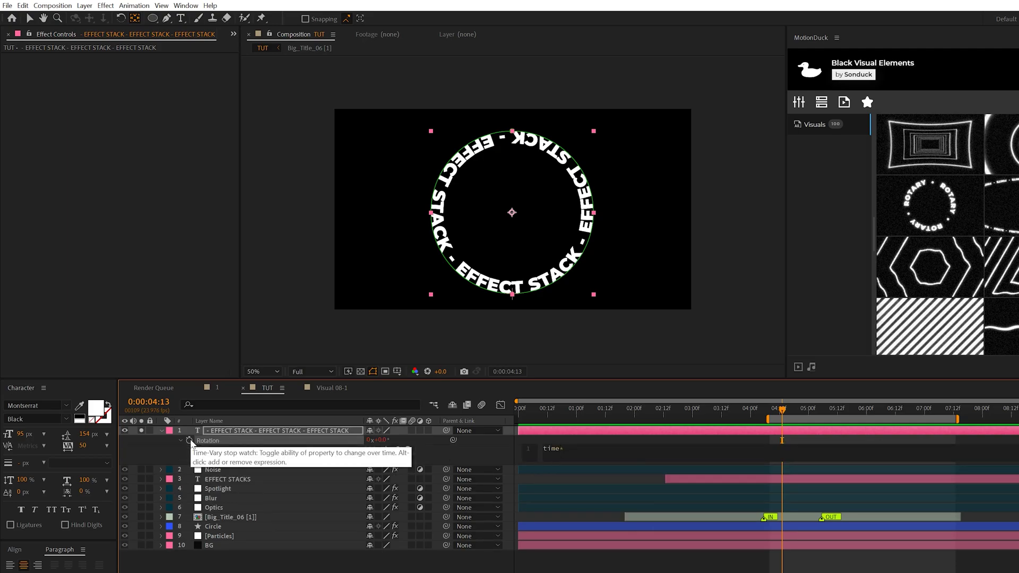
text(30)
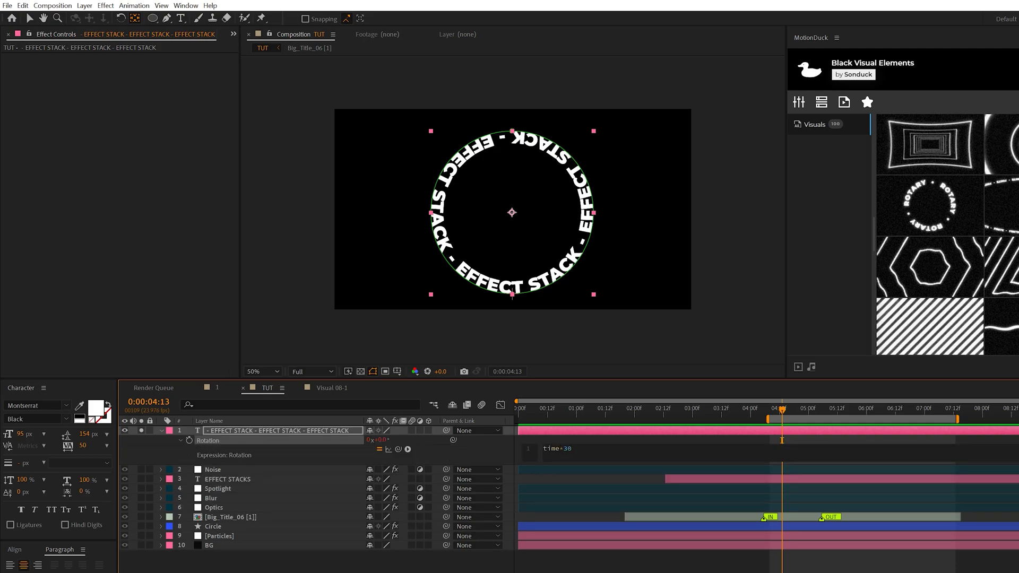
click(755, 448)
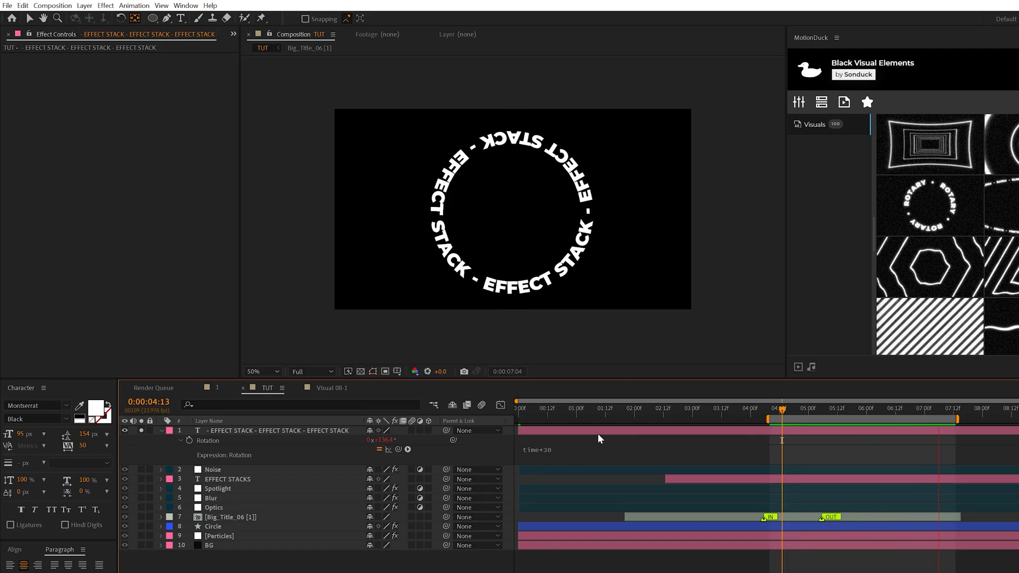
key(space)
Unsolo the circular EFFECT STACK text layer and move the ring to the left half of the composition.
click(271, 430)
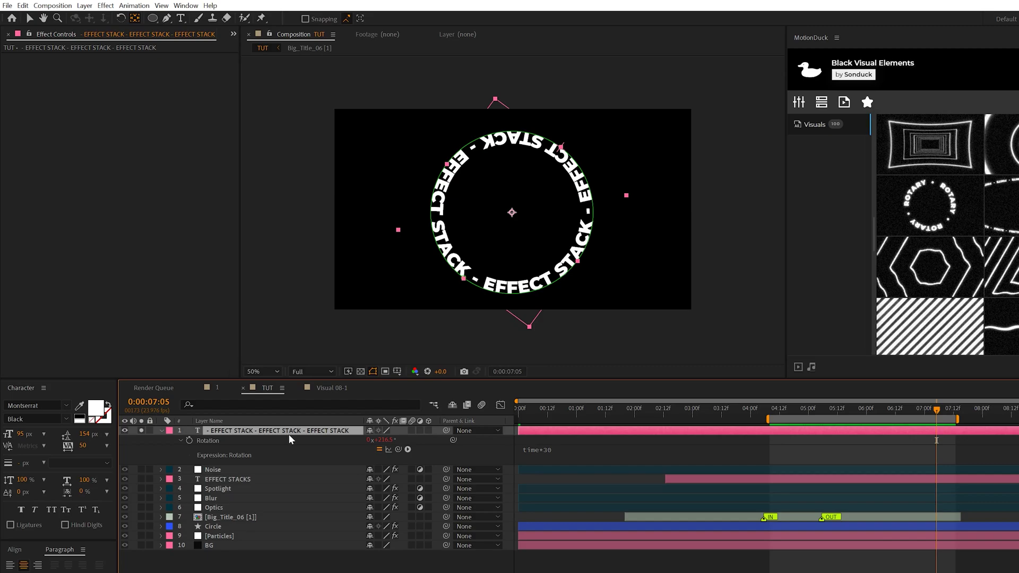
click(141, 431)
key(v)
drag(514, 215, 416, 231)
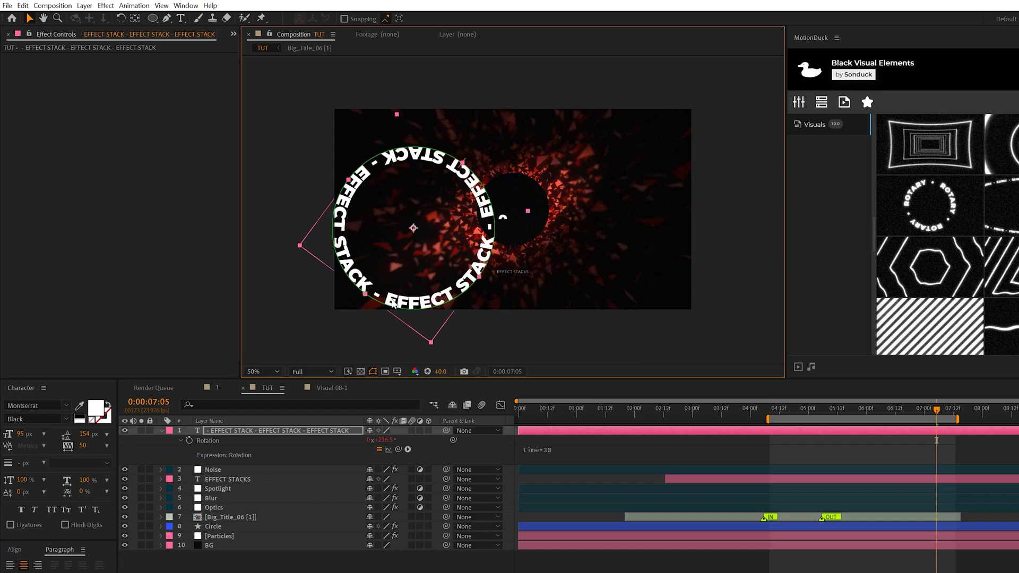
Scale the text ring to 169% and move it toward the upper-left corner of the frame.
key(s)
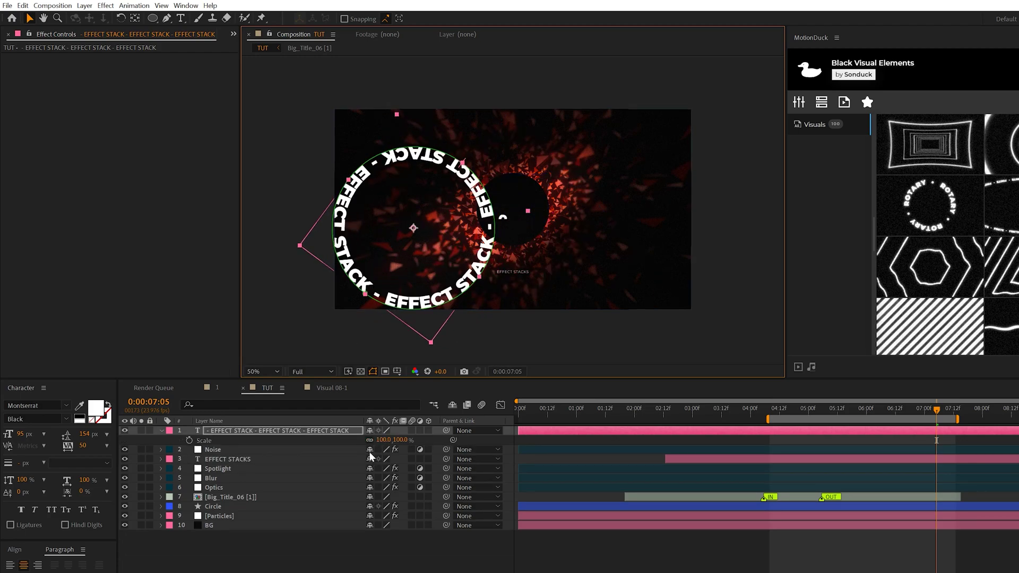
drag(385, 440, 417, 439)
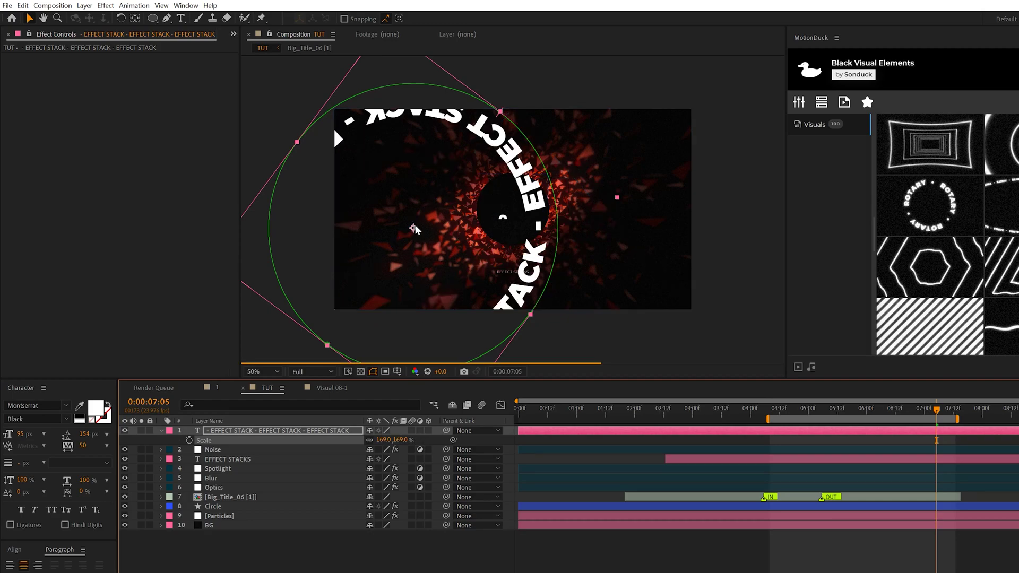
click(380, 215)
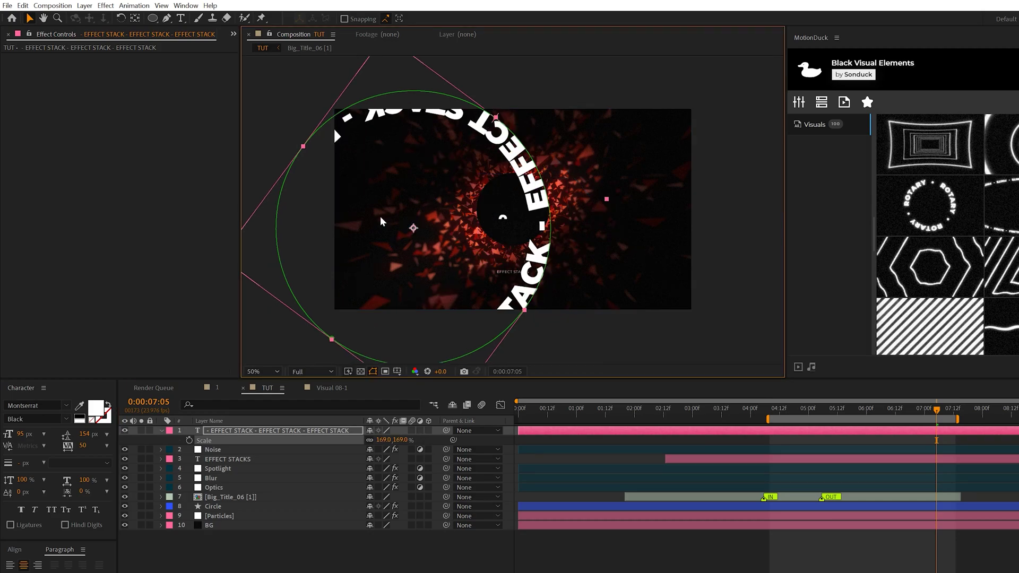
drag(413, 232, 397, 198)
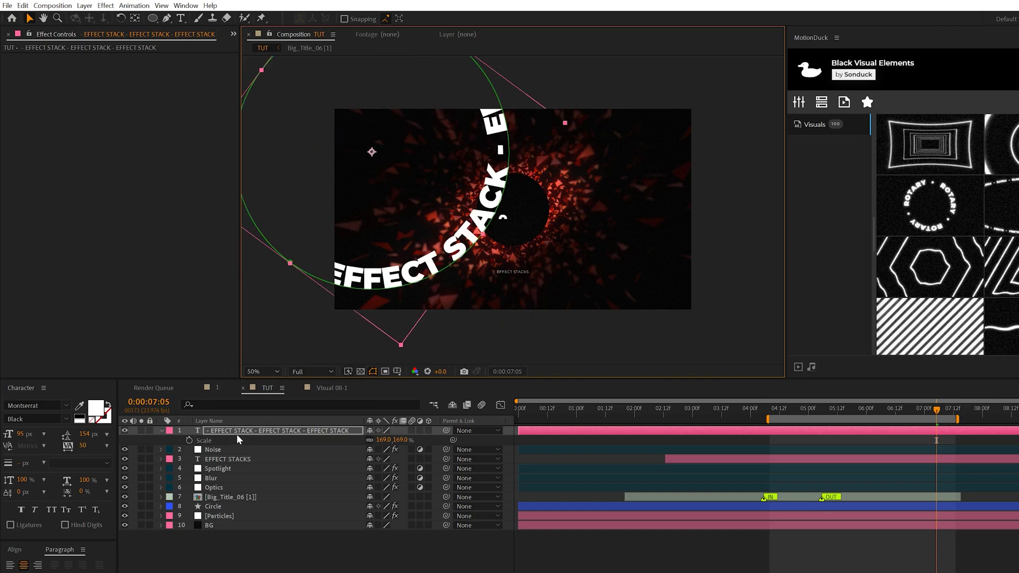
Move the circular text layer between the Circle and Particles layers and fit the composition in view.
drag(237, 432, 219, 515)
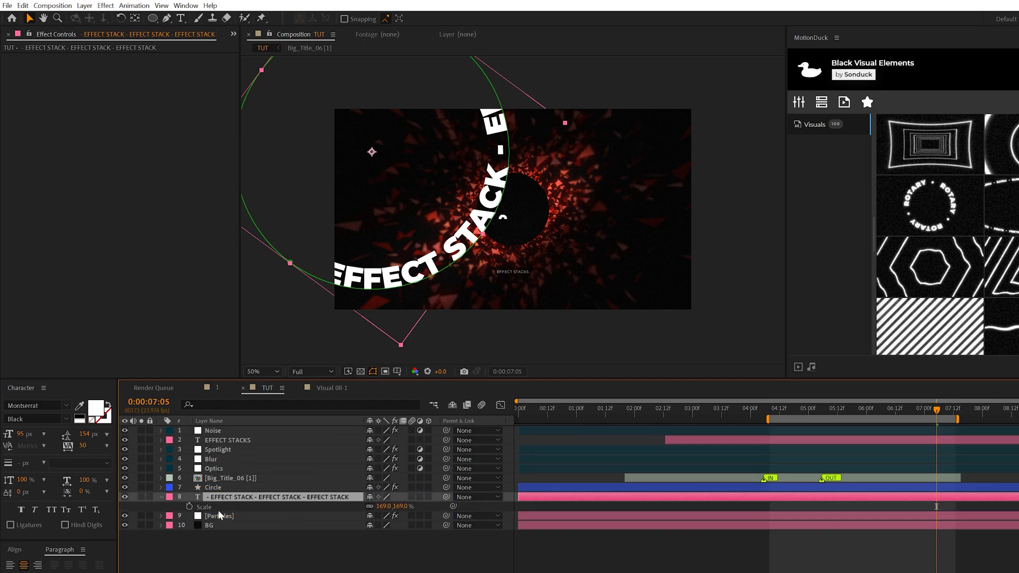
click(318, 566)
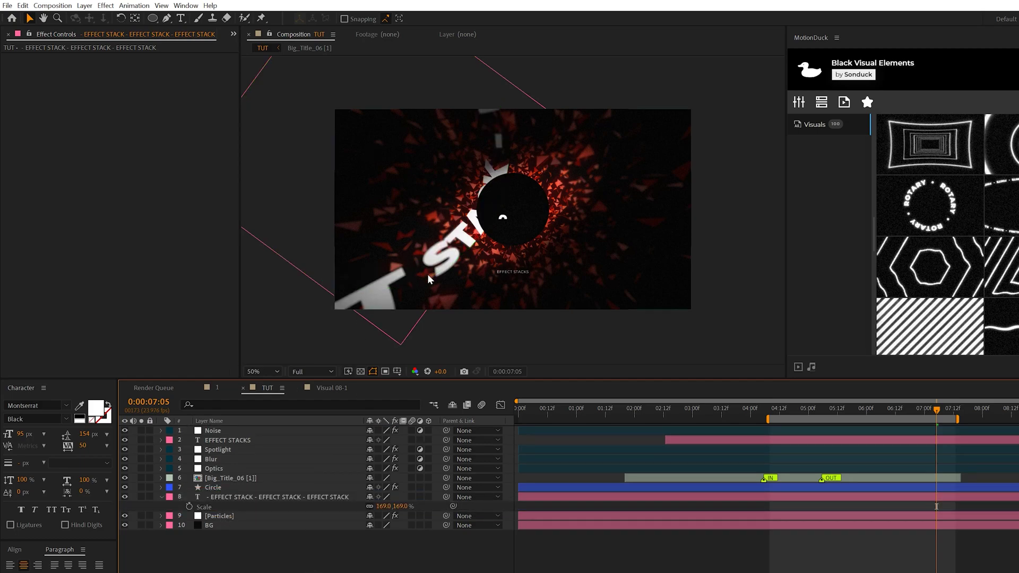
key(slash)
click(262, 372)
click(263, 528)
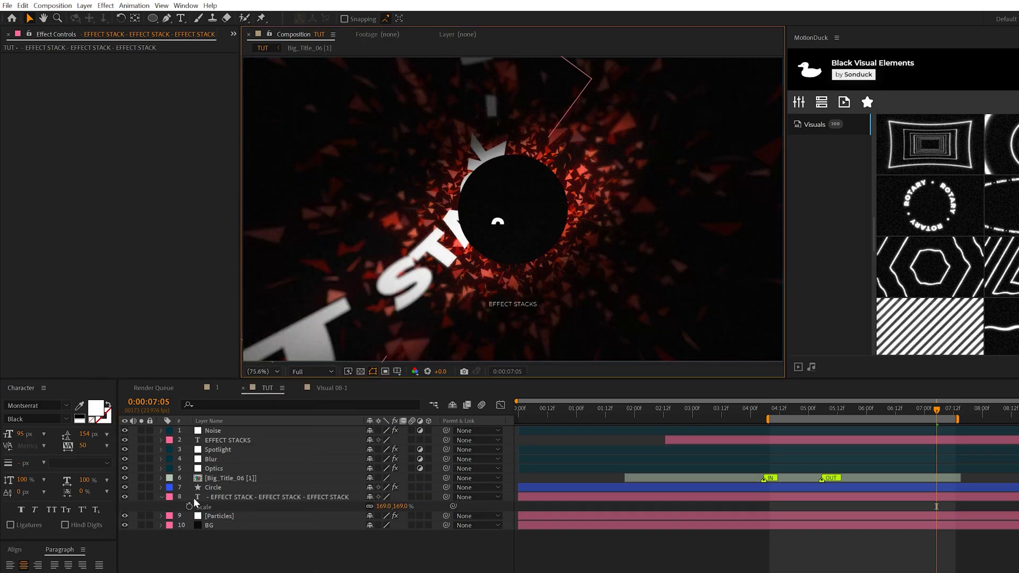
Apply a Gradient Ramp effect to the circular text layer and set its Start Color to red CD0000.
click(241, 497)
click(106, 5)
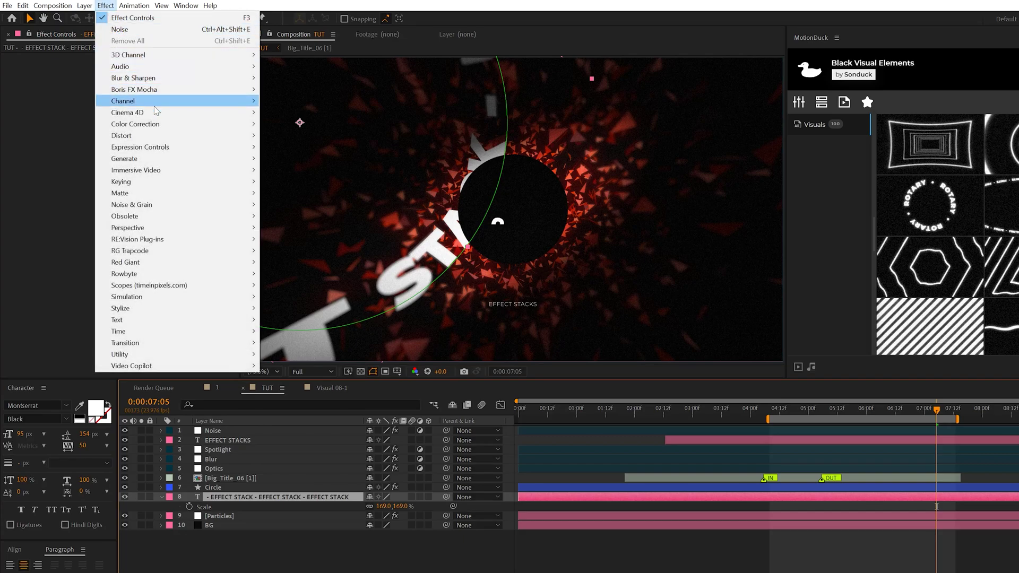
mouse_move(252, 157)
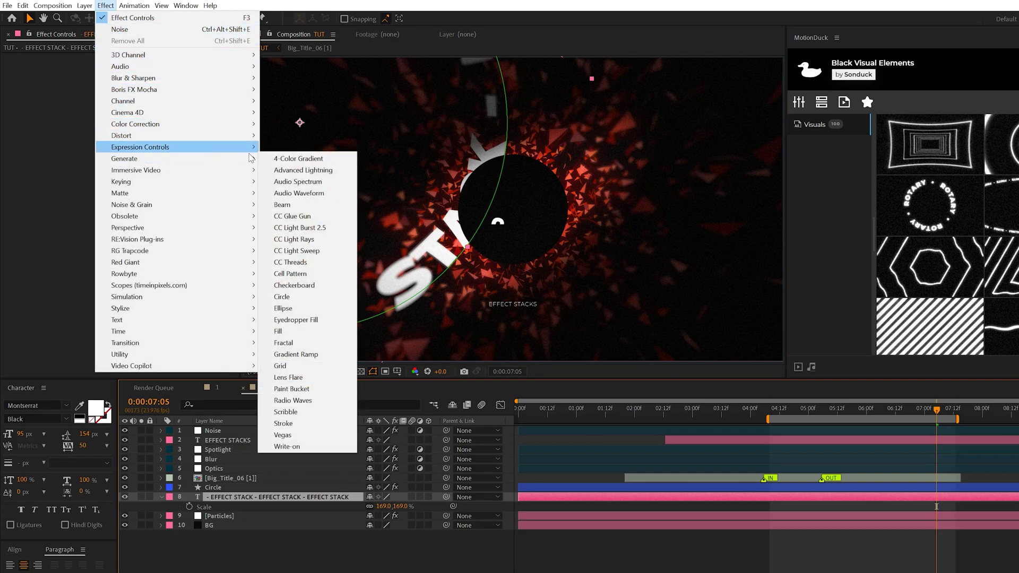
click(296, 354)
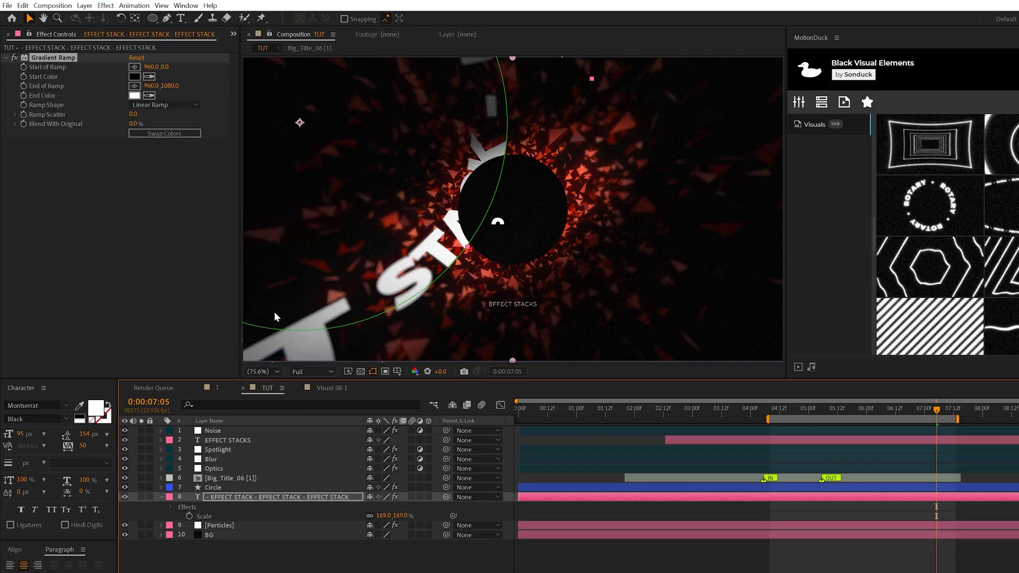
click(135, 77)
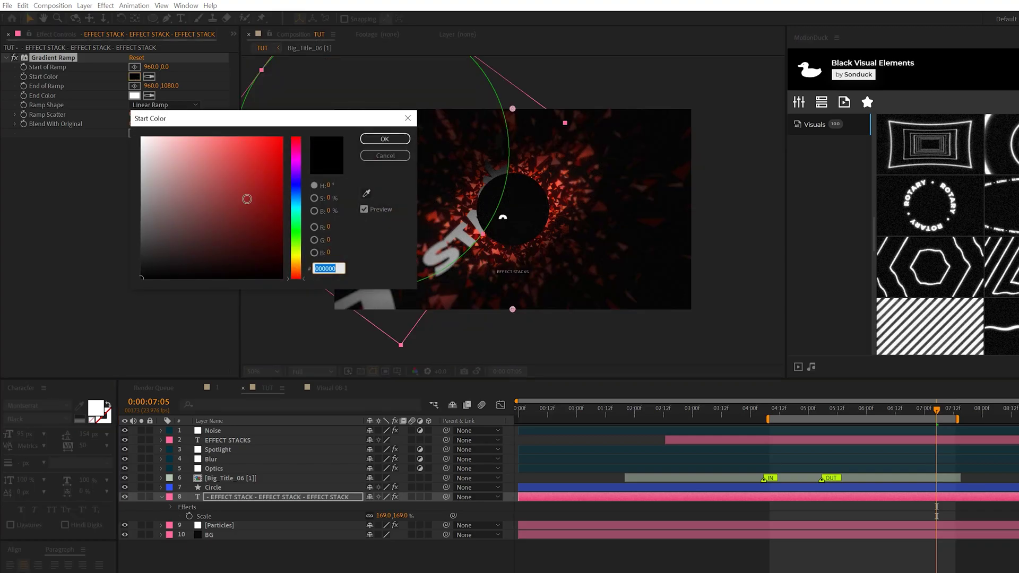
drag(269, 195, 281, 164)
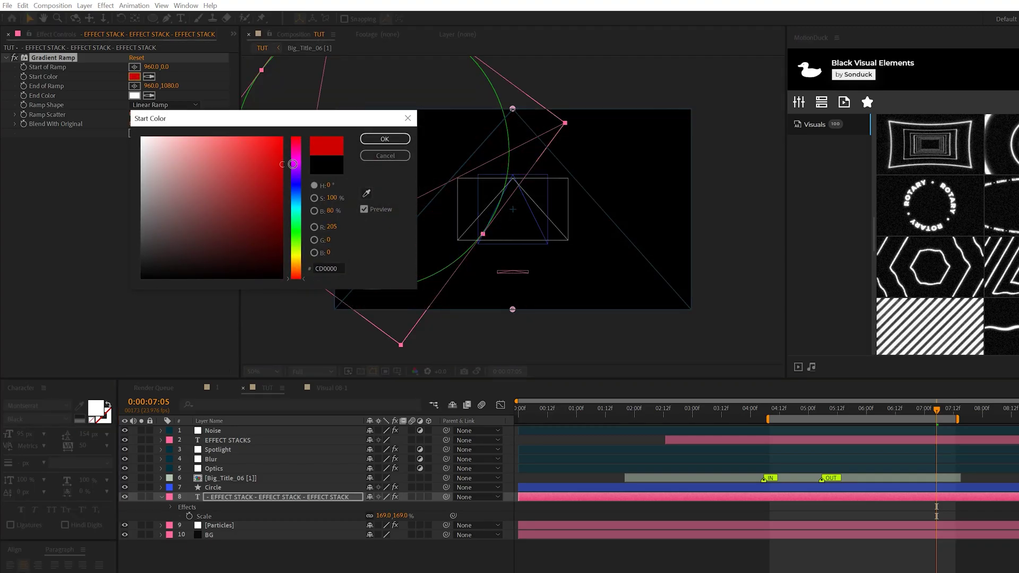
click(384, 139)
key(slash)
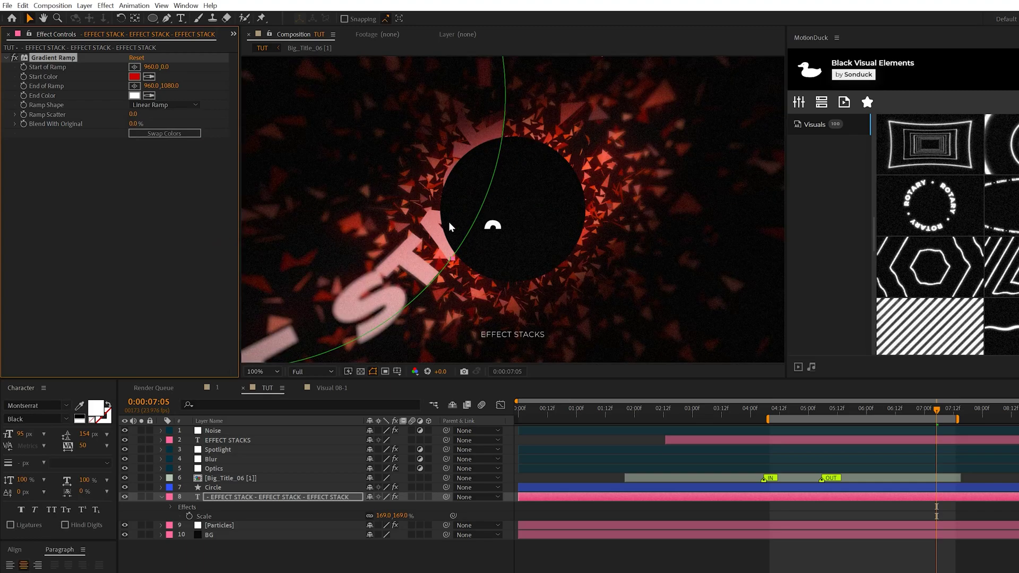
Set the Gradient Ramp's End Color on the circular text layer to a bright red-orange.
click(135, 96)
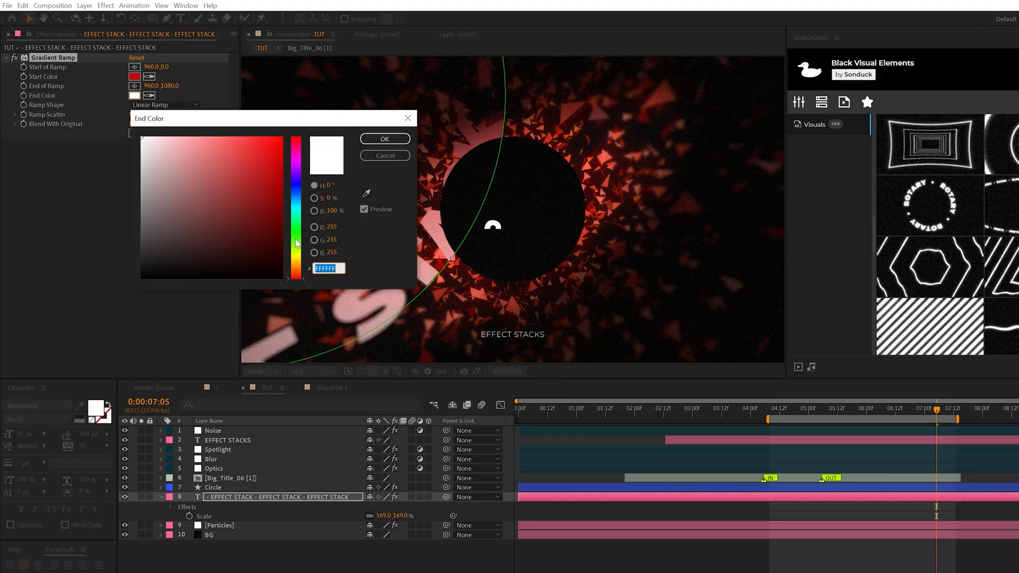
click(298, 267)
click(282, 192)
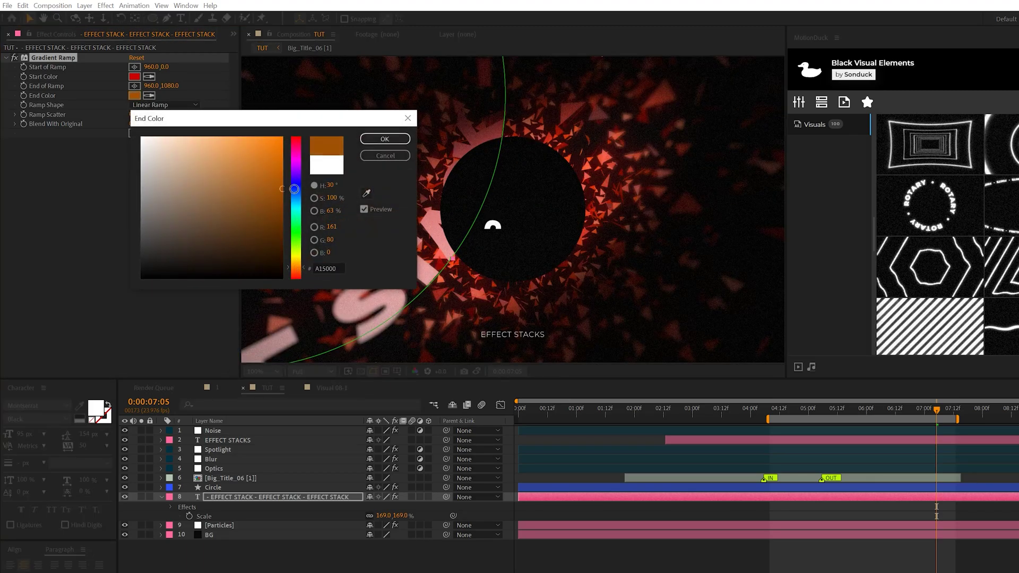
click(282, 147)
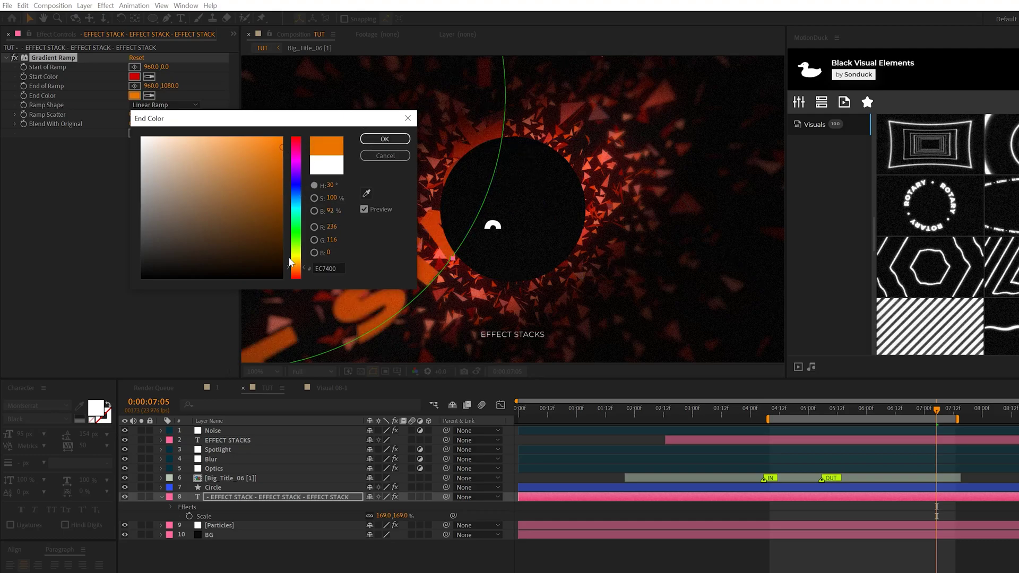
click(295, 275)
click(374, 140)
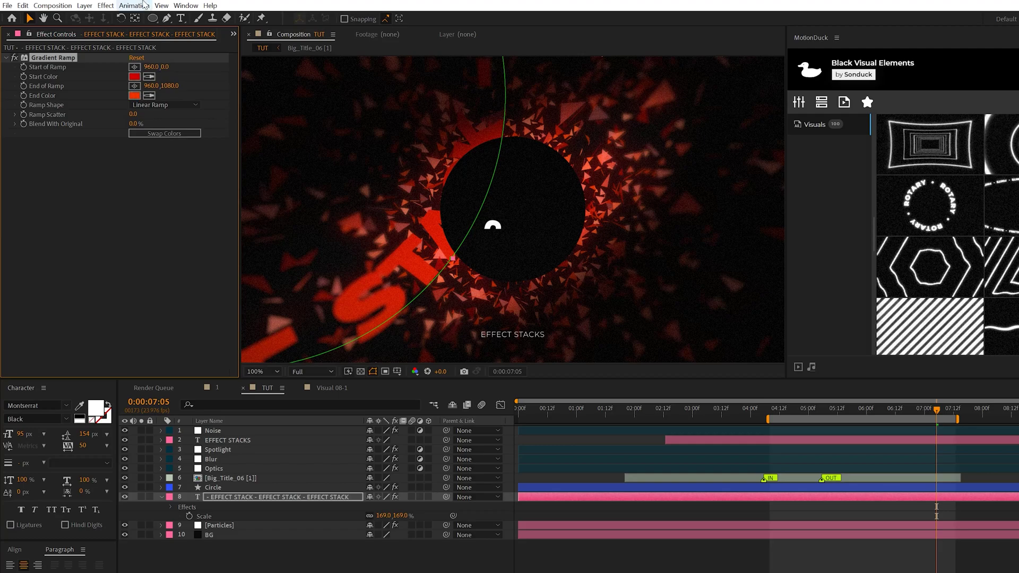
Apply a Glow effect to the circular text layer and set its Glow Radius to 90.
click(106, 5)
mouse_move(139, 307)
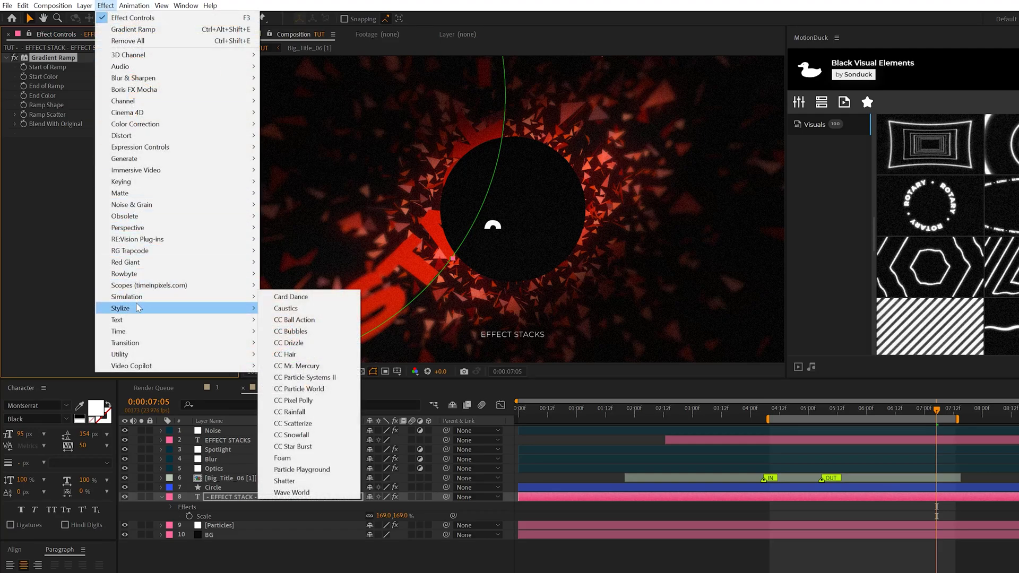
click(319, 492)
click(135, 171)
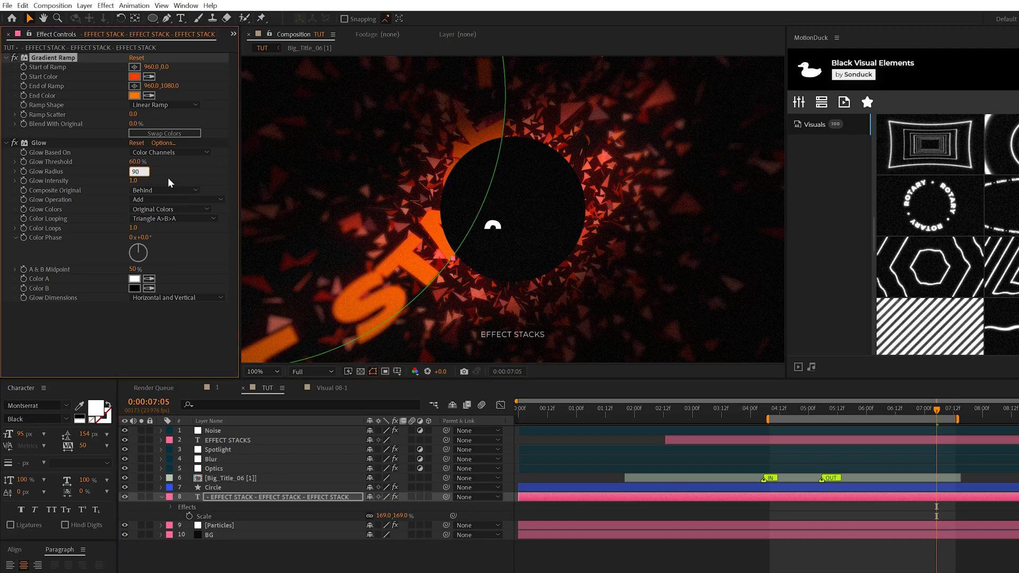
key(Tab)
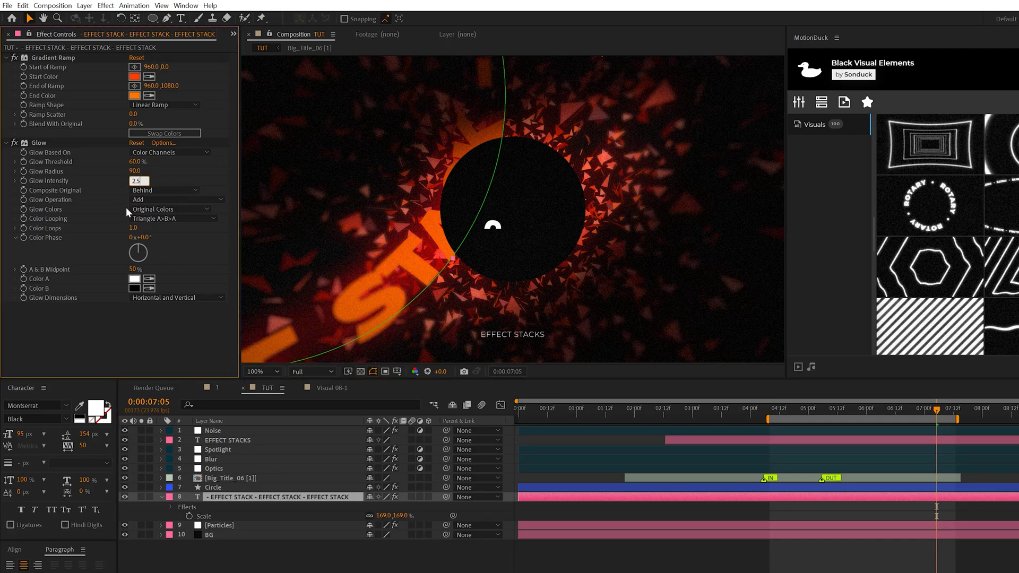
Set the Glow Intensity to 2.5 and the Glow Threshold to 100%.
text(2.5)
key(Return)
click(132, 162)
text(100)
key(Return)
key(comma)
key(comma)
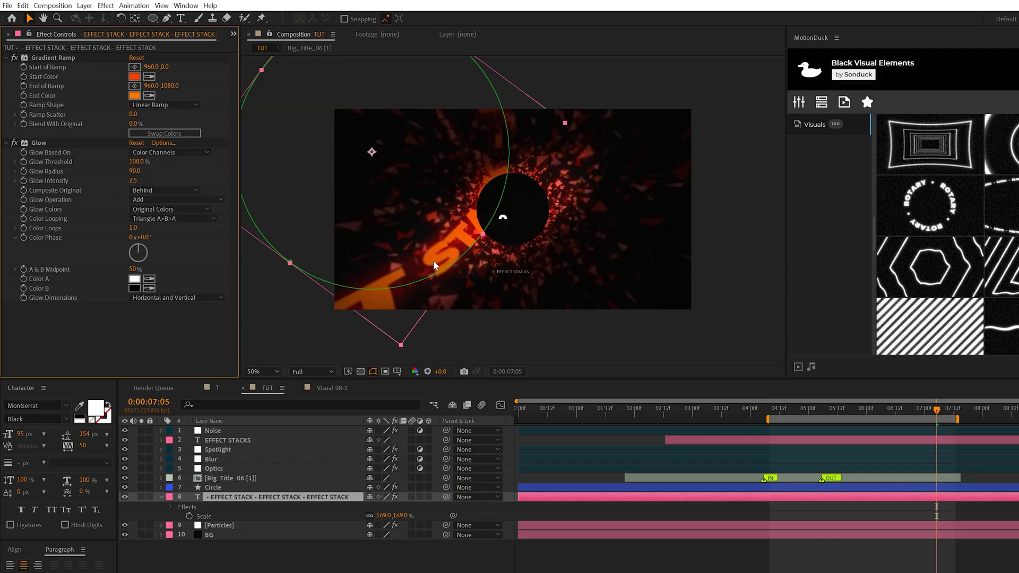
key(F2)
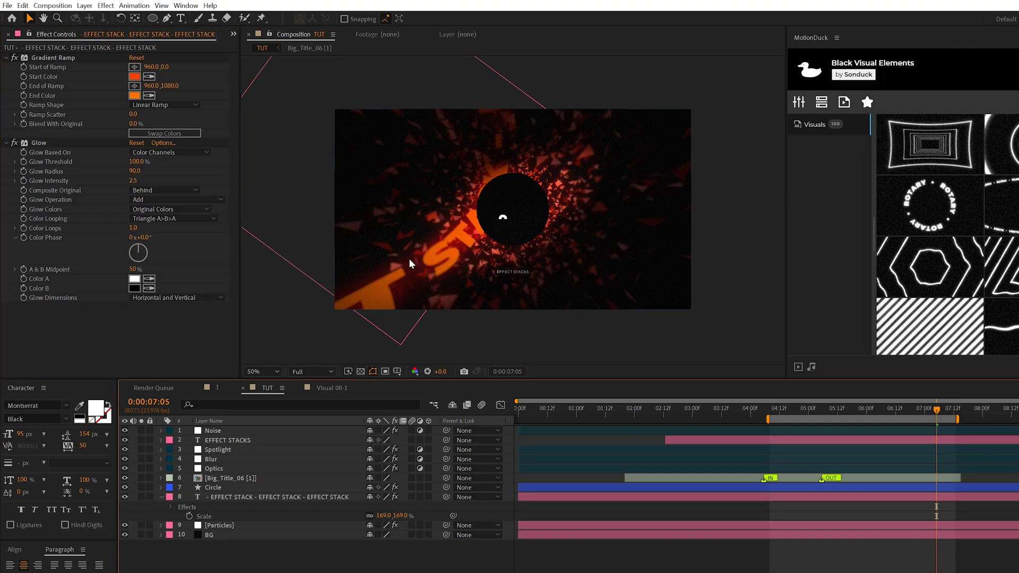
Duplicate the circular EFFECT STACK text layer and move the copy toward the lower-right part of the frame.
click(221, 443)
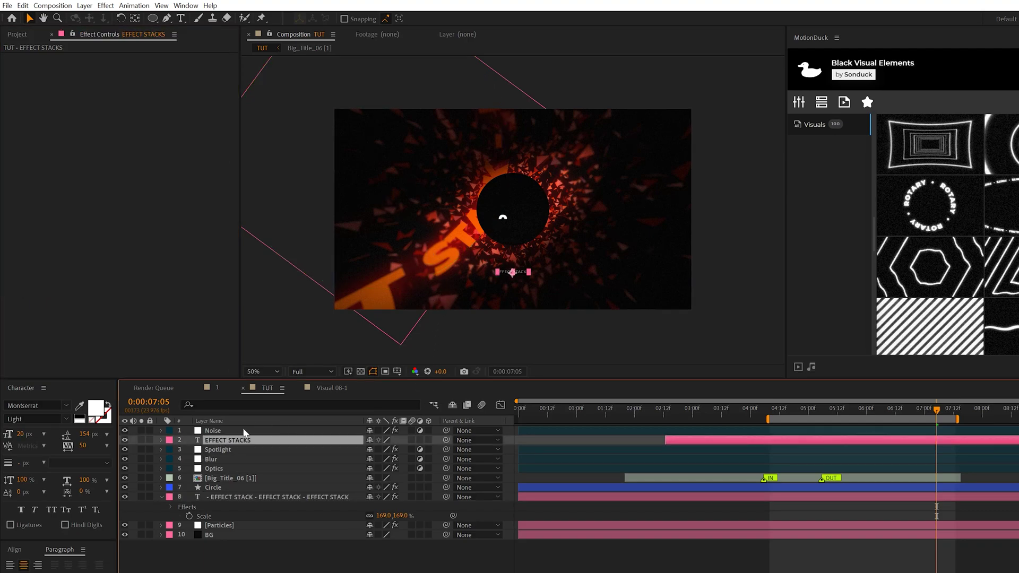
click(227, 497)
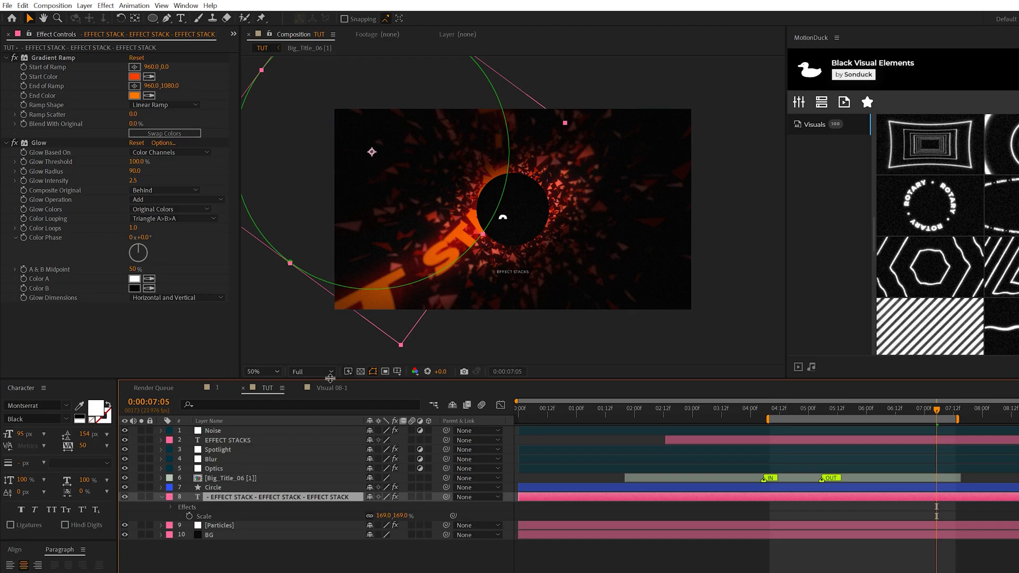
key(ctrl+d)
click(22, 5)
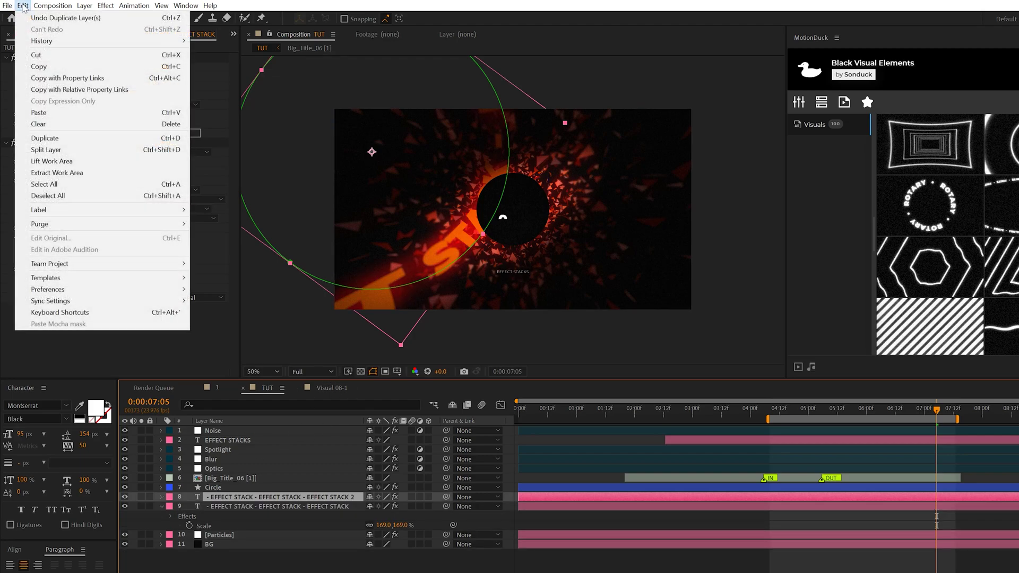
key(Escape)
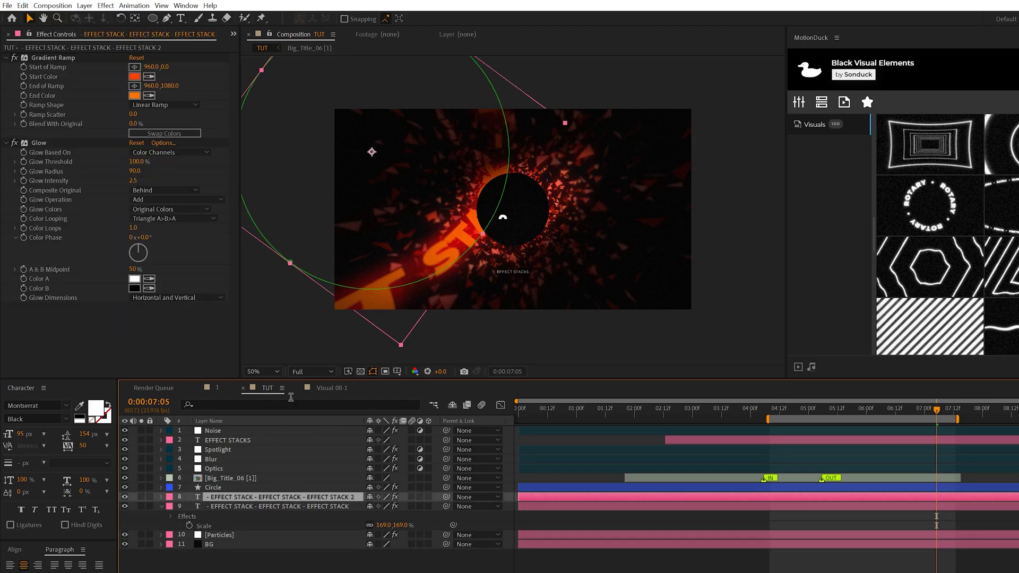
drag(370, 154, 667, 289)
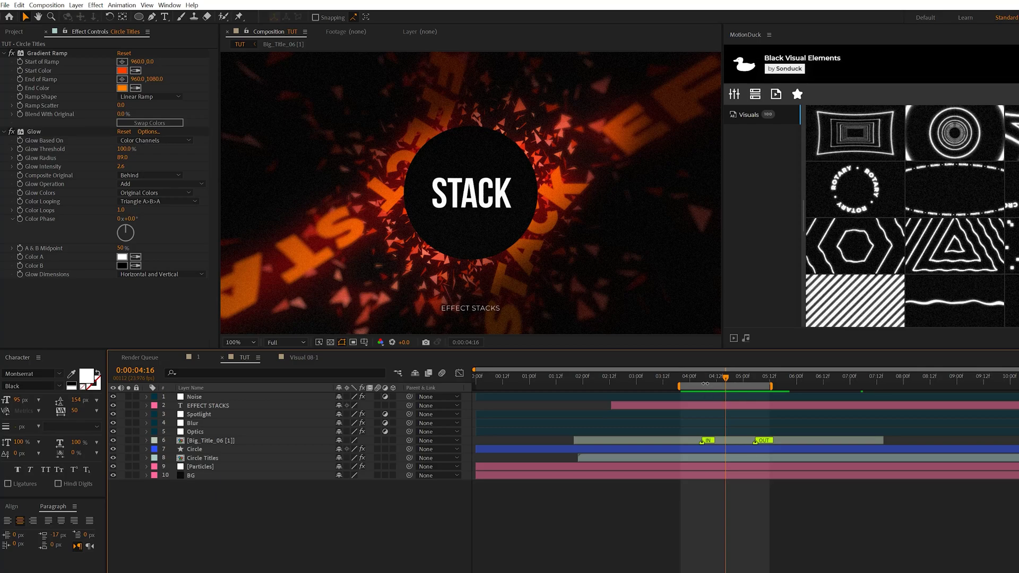
Preview the opening of the animation from the start of the timeline through about 0:00:01:04.
click(578, 377)
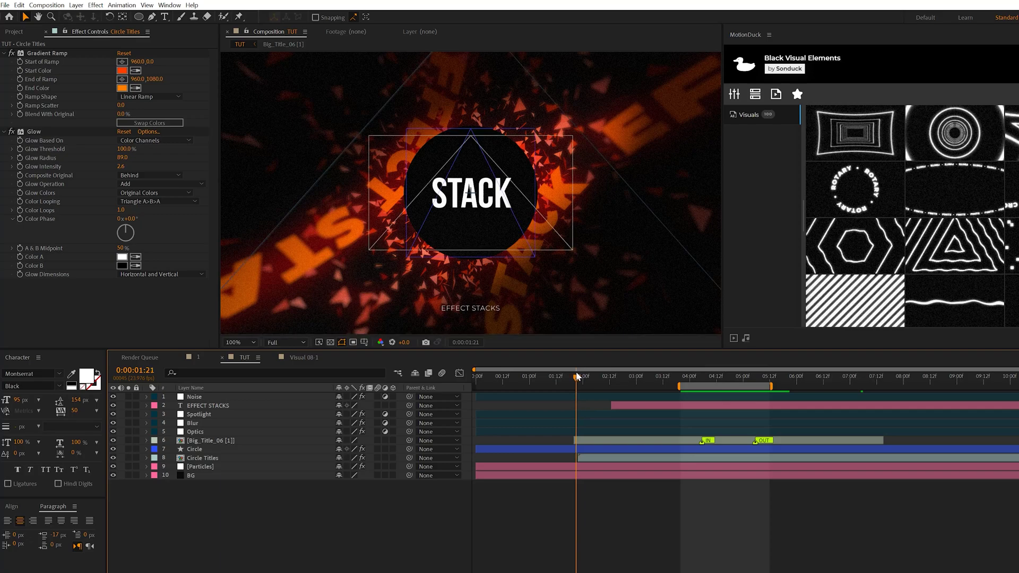
drag(577, 377, 475, 383)
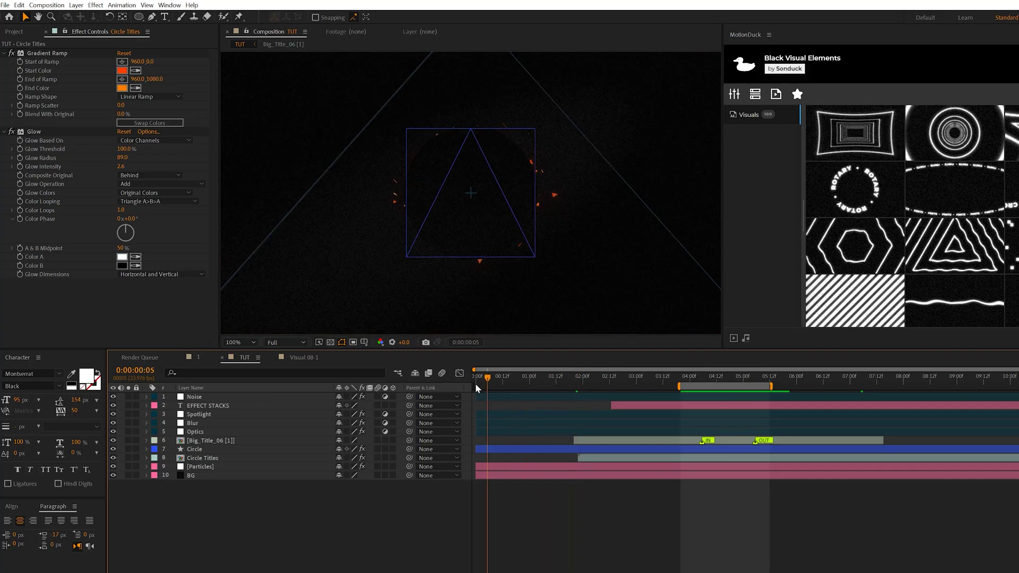
key(space)
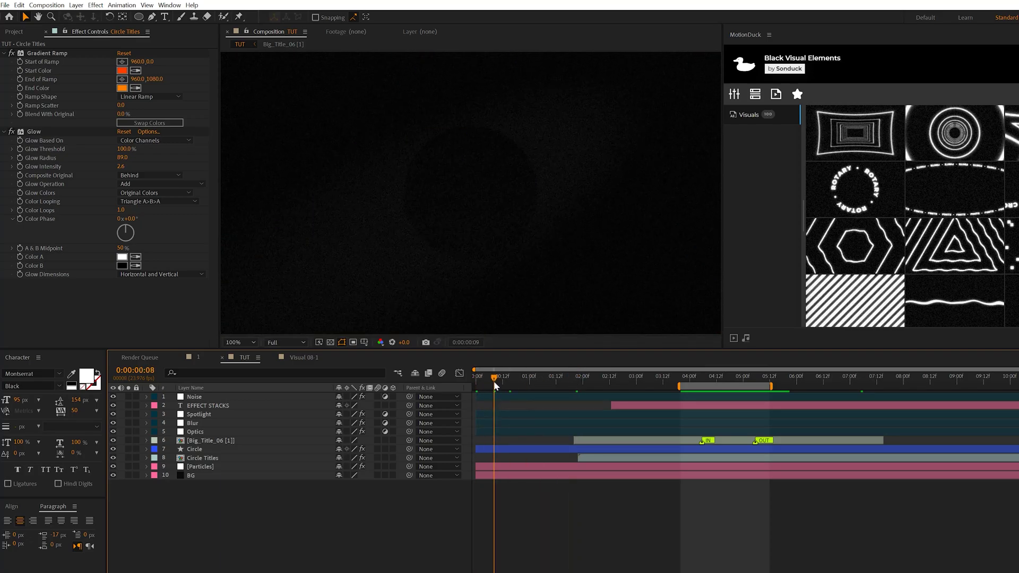
key(space)
drag(504, 383, 538, 384)
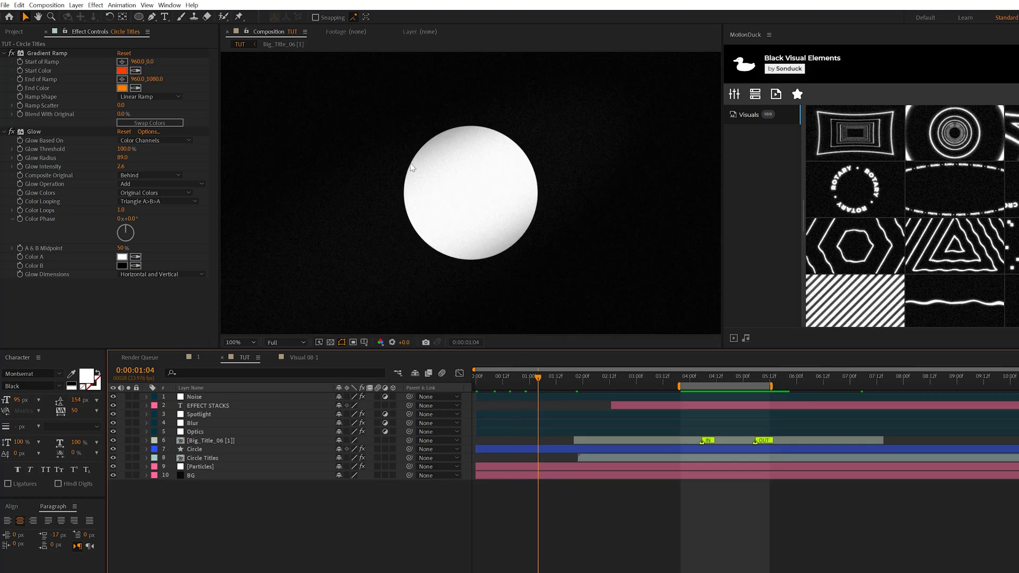
Add an adjustment layer above all other layers and apply the Invert effect to it.
click(576, 377)
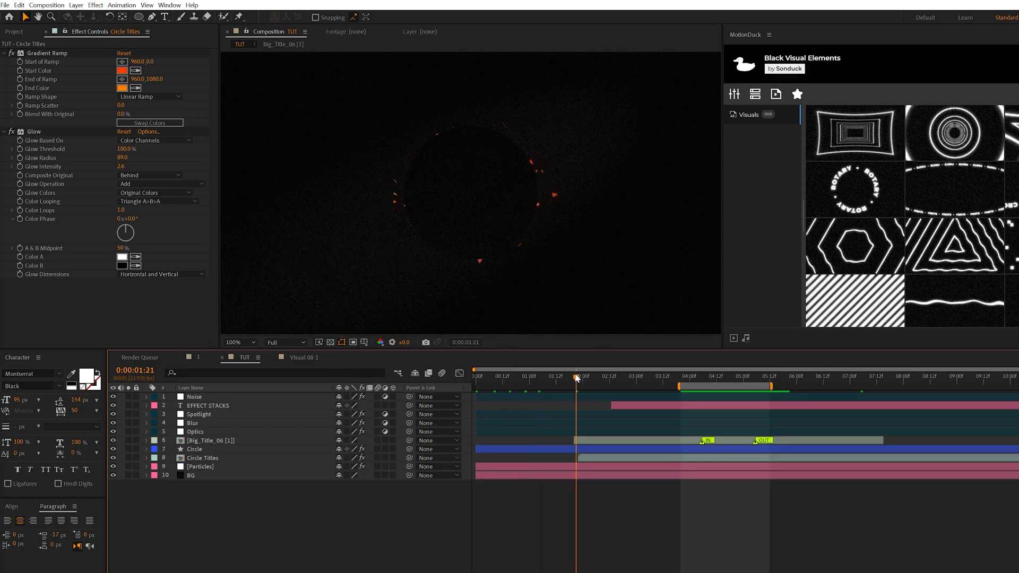
key(ctrl+alt+y)
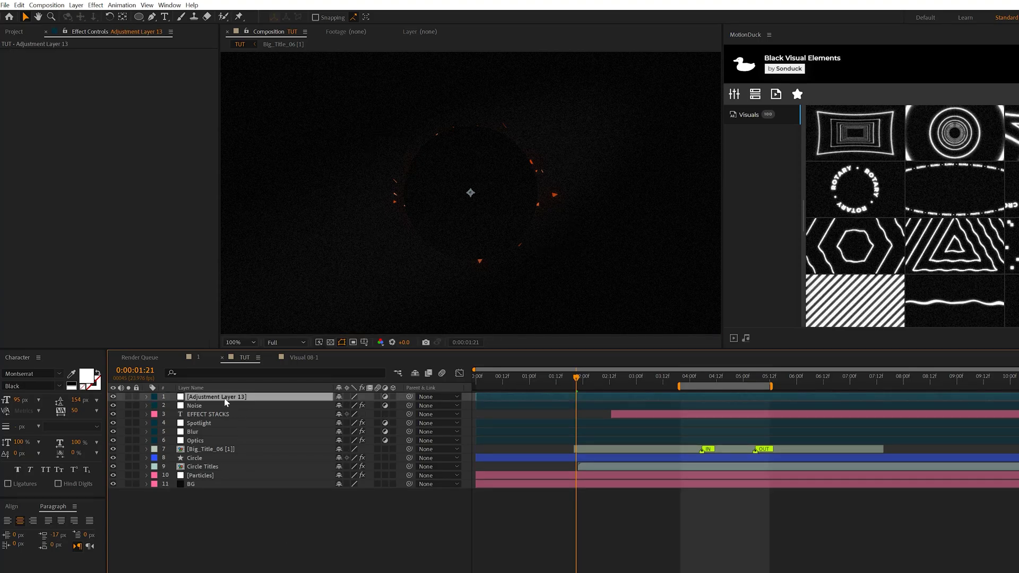
click(96, 5)
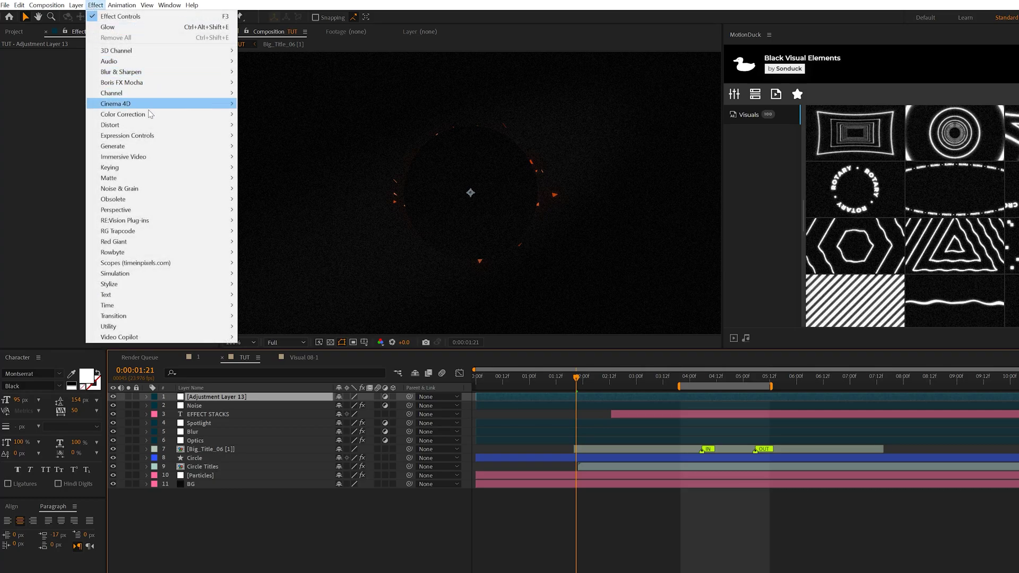
mouse_move(210, 97)
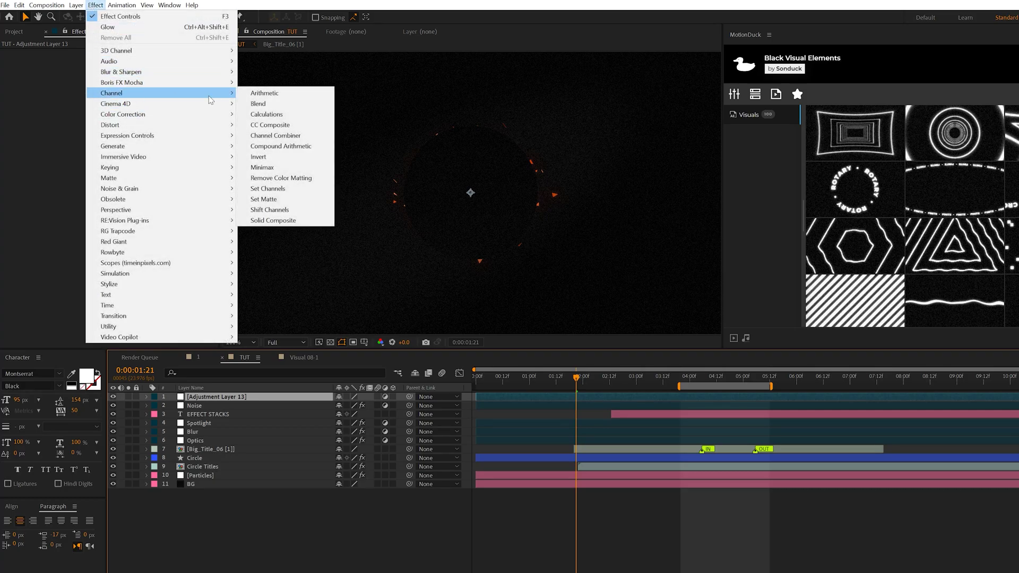
click(286, 156)
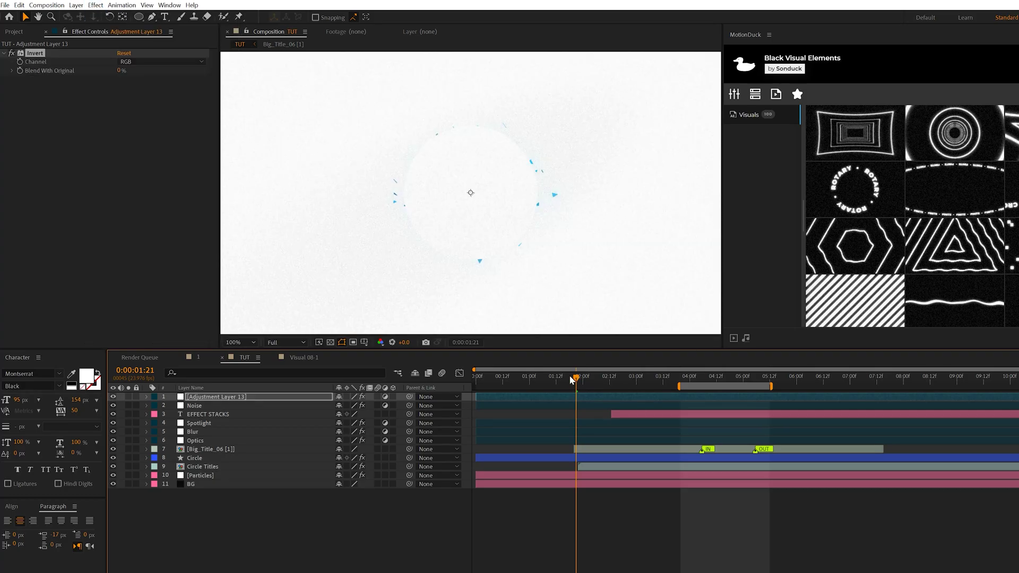
Start the Circle Titles layer at 0:00:02:07 and keyframe Invert's Blend With Original at 100% on 0:00:02:05 and 0% on 0:00:02:07.
click(578, 379)
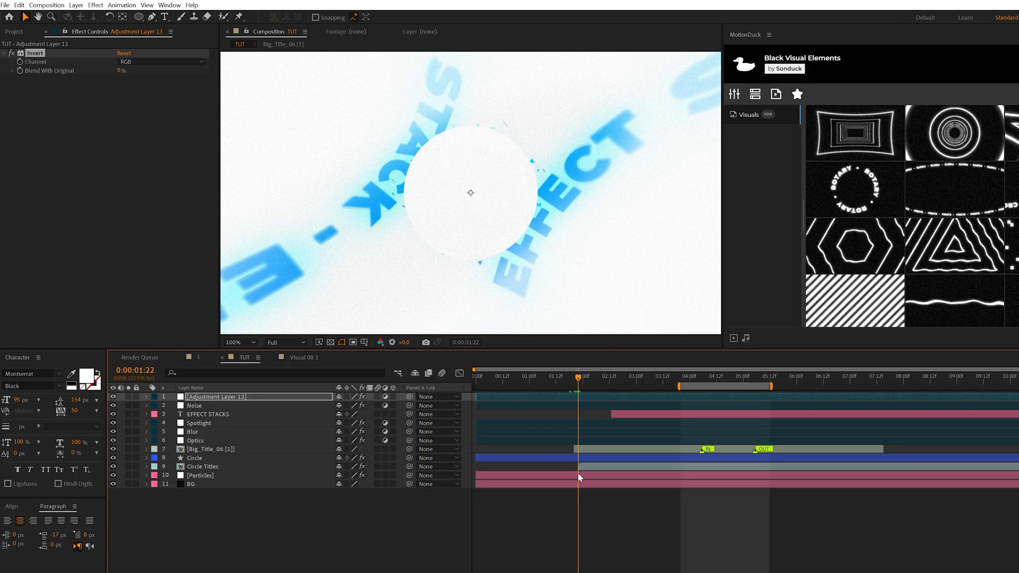
drag(578, 467, 598, 466)
click(203, 398)
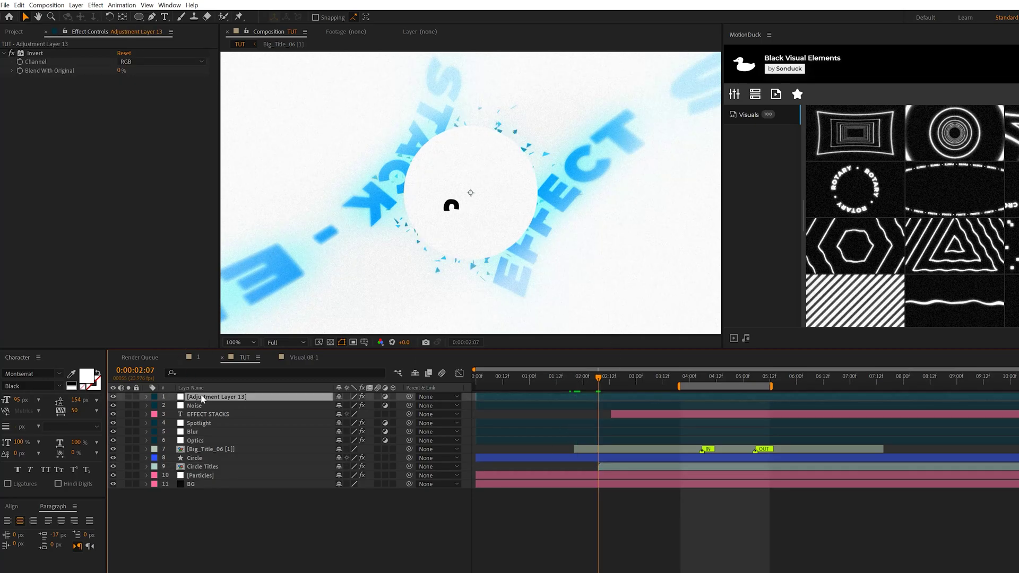
click(20, 71)
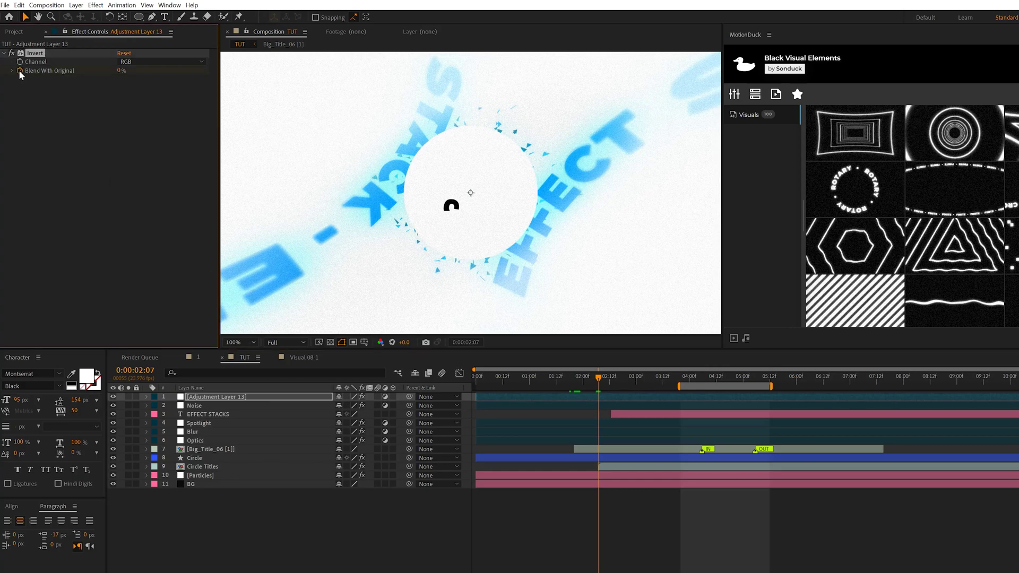
drag(599, 380, 594, 382)
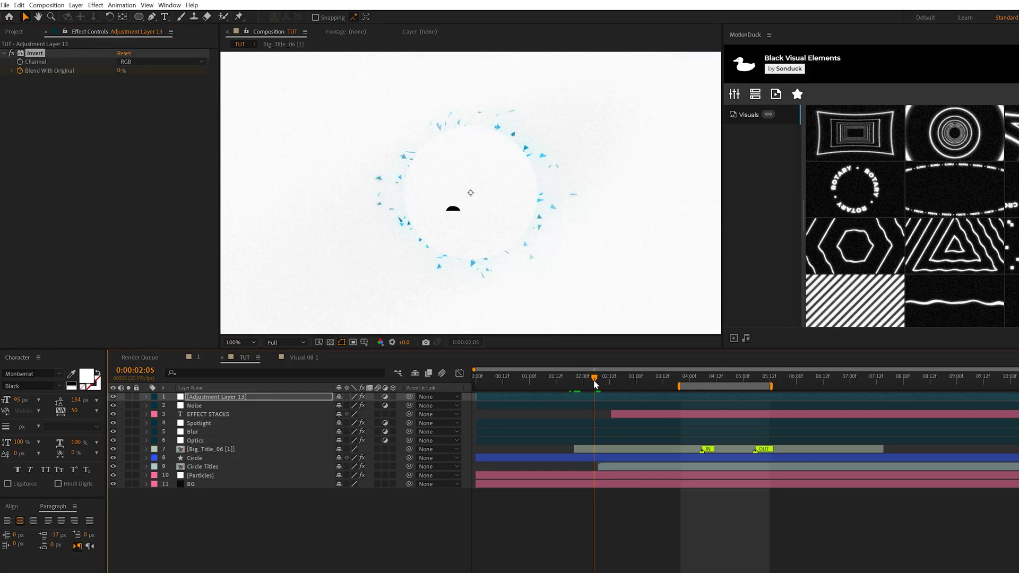
drag(119, 75, 199, 80)
Keyframe Invert's Blend With Original at 0% on 0:00:02:11 and 100% on 0:00:02:13.
click(608, 380)
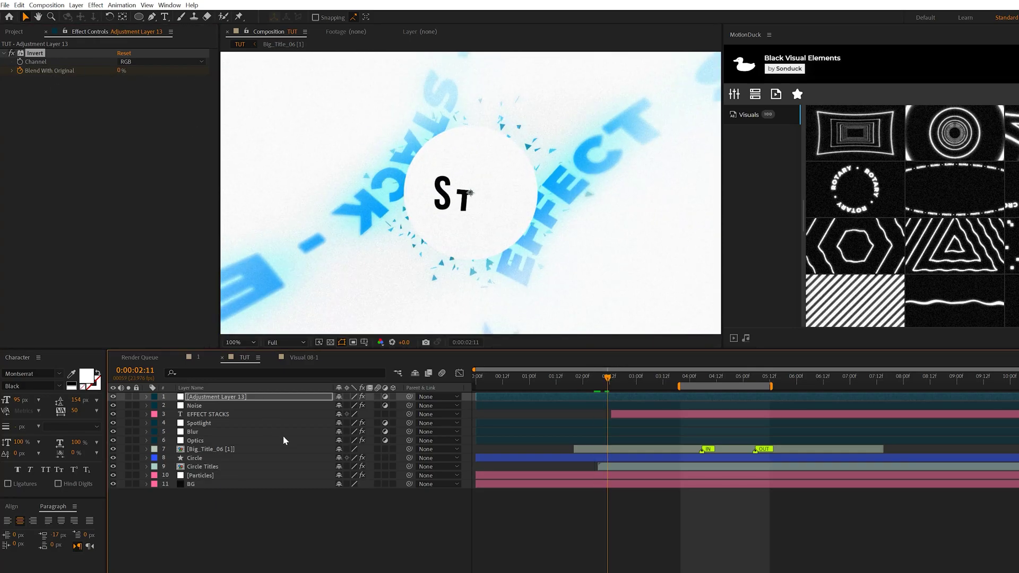
key(u)
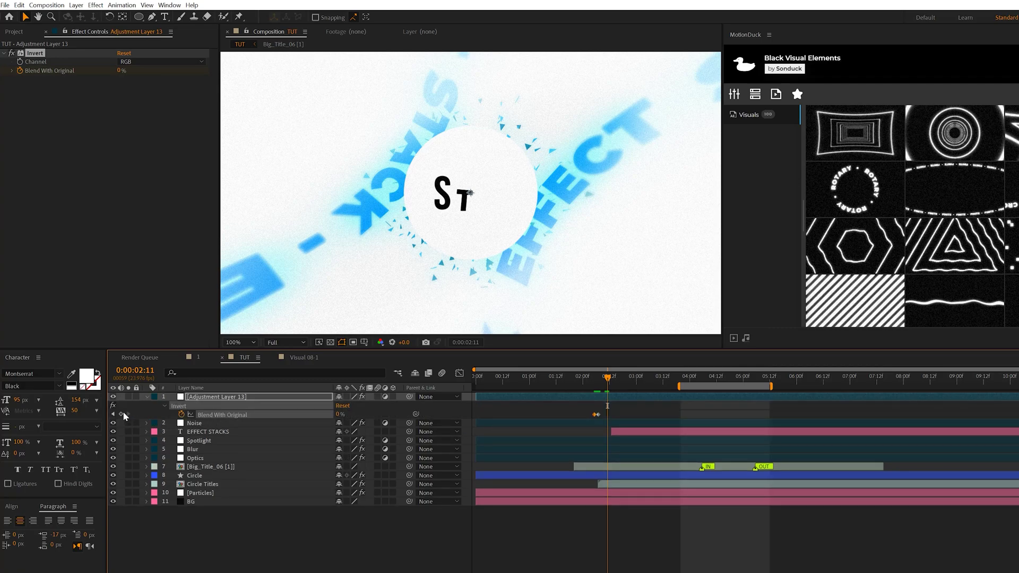
drag(608, 378, 611, 378)
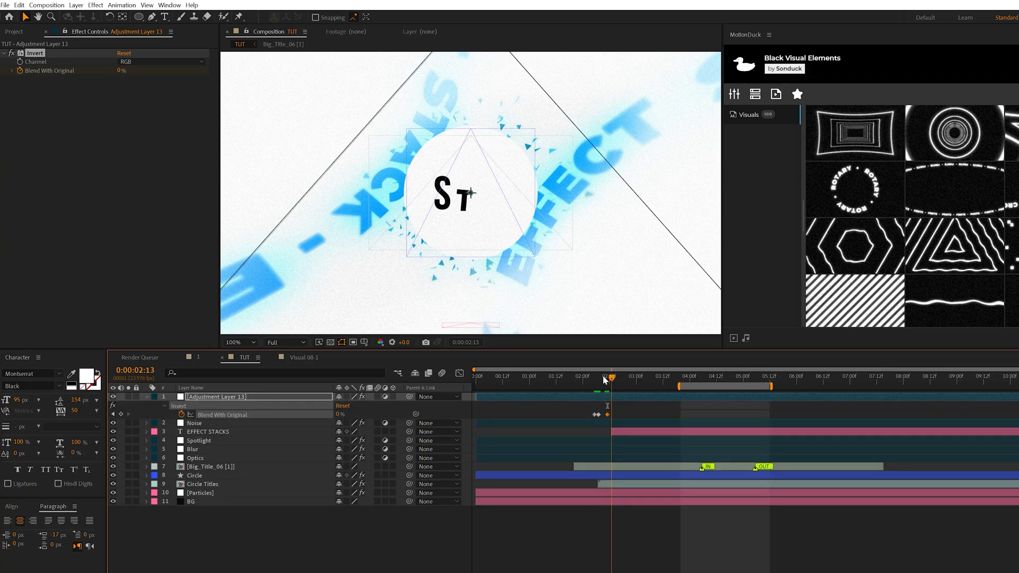
drag(339, 414, 472, 420)
click(498, 514)
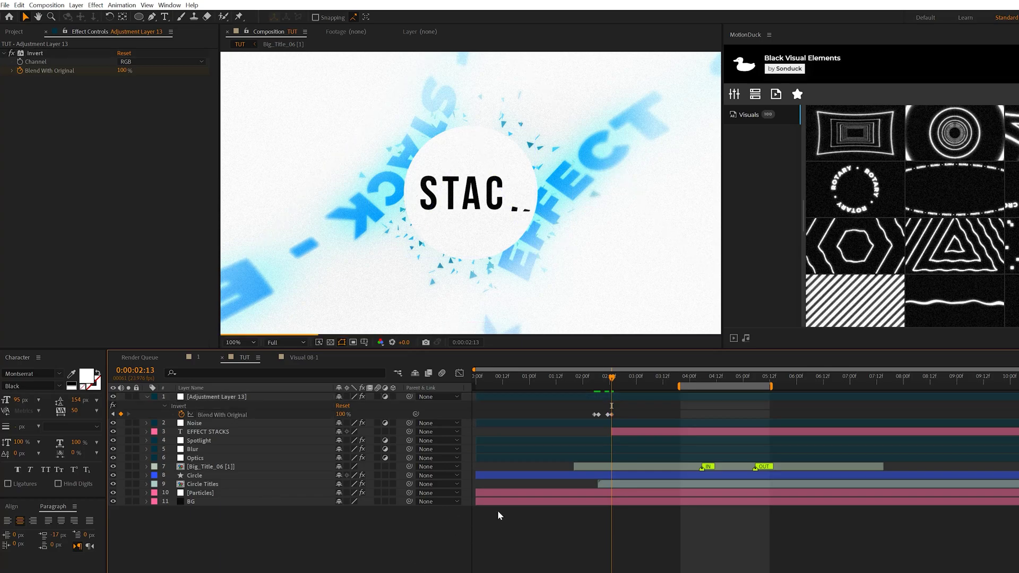
Copy all four Blend With Original keyframes and paste them at 0:00:04:20.
click(595, 415)
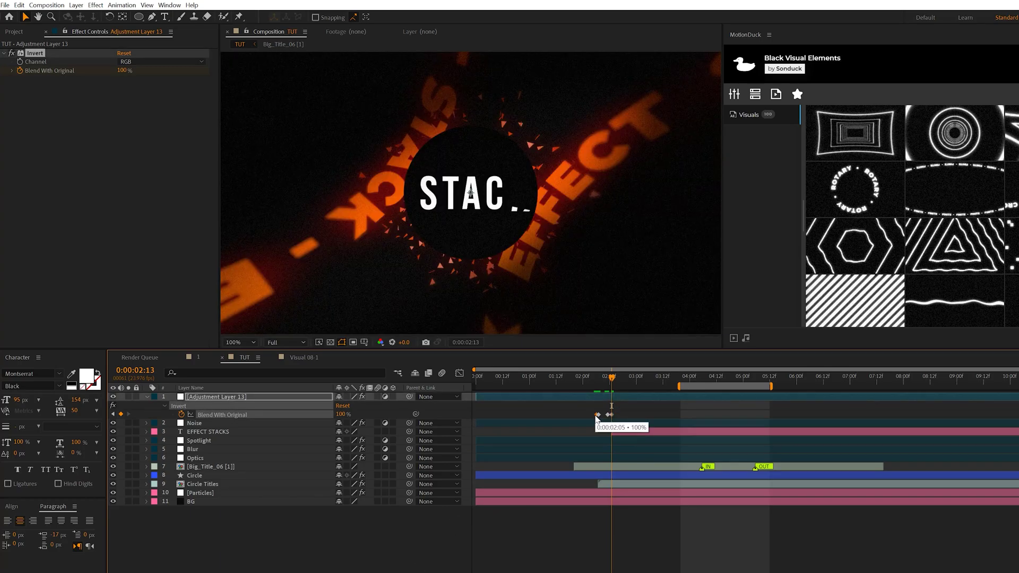
drag(615, 410, 577, 422)
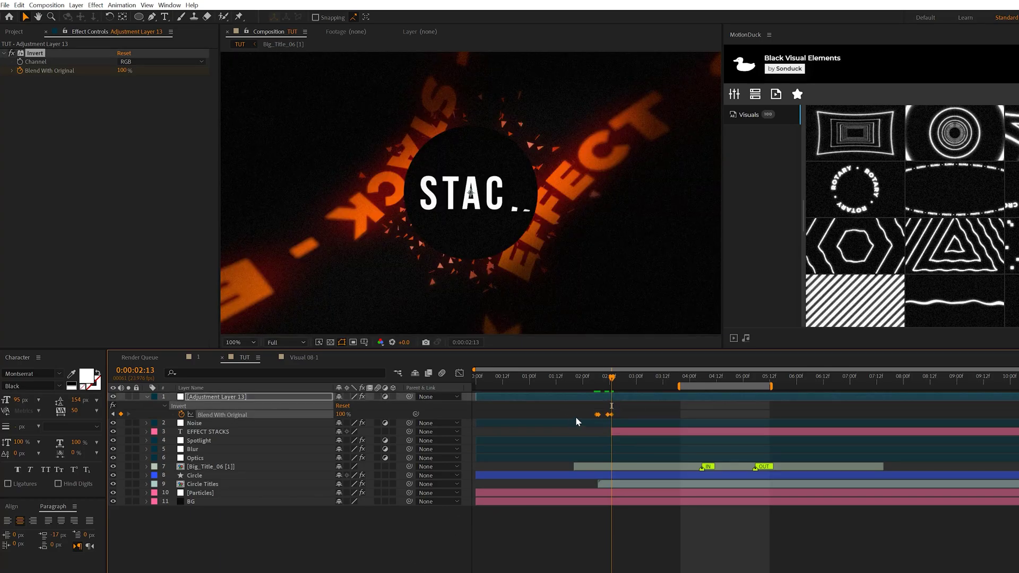
click(735, 377)
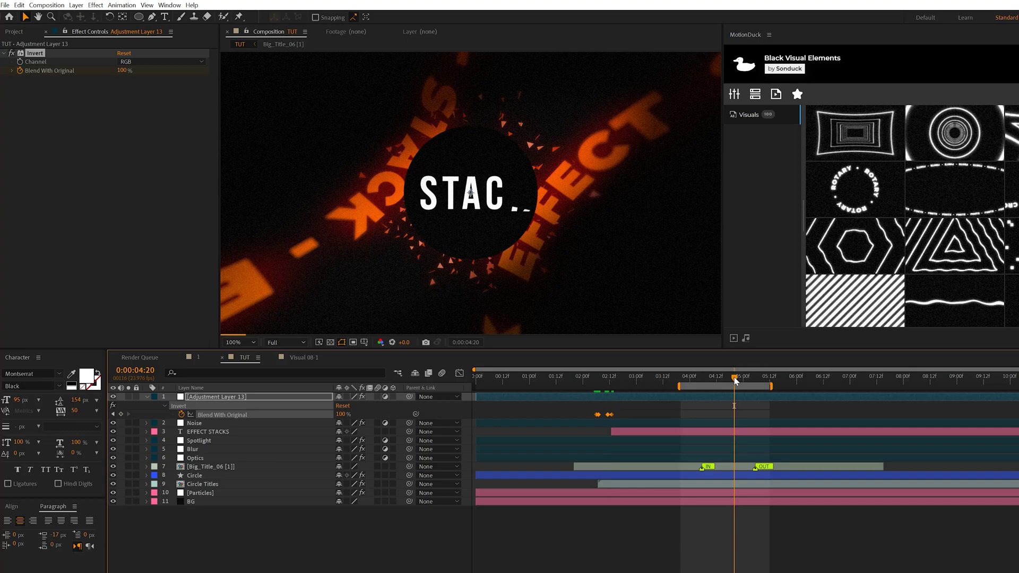
key(ctrl+v)
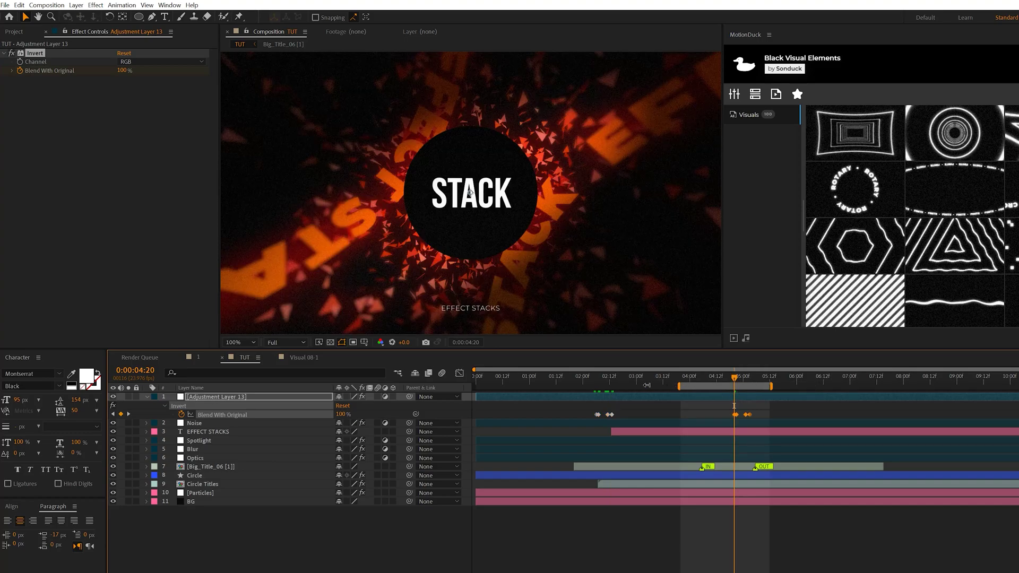
Extend the work area back to the composition's start and preview the animation with the invert flashes.
key(Home)
key(space)
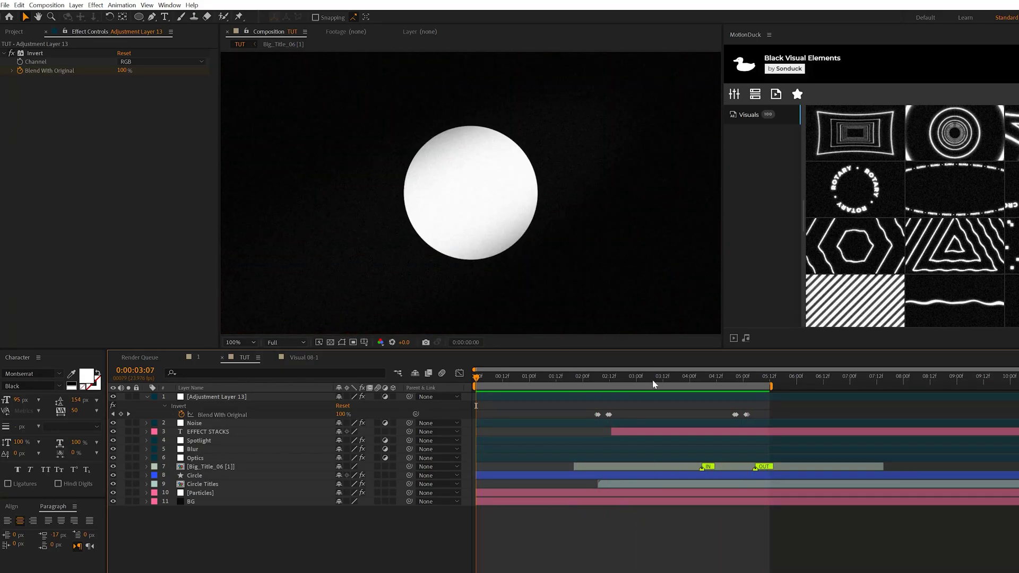
click(678, 378)
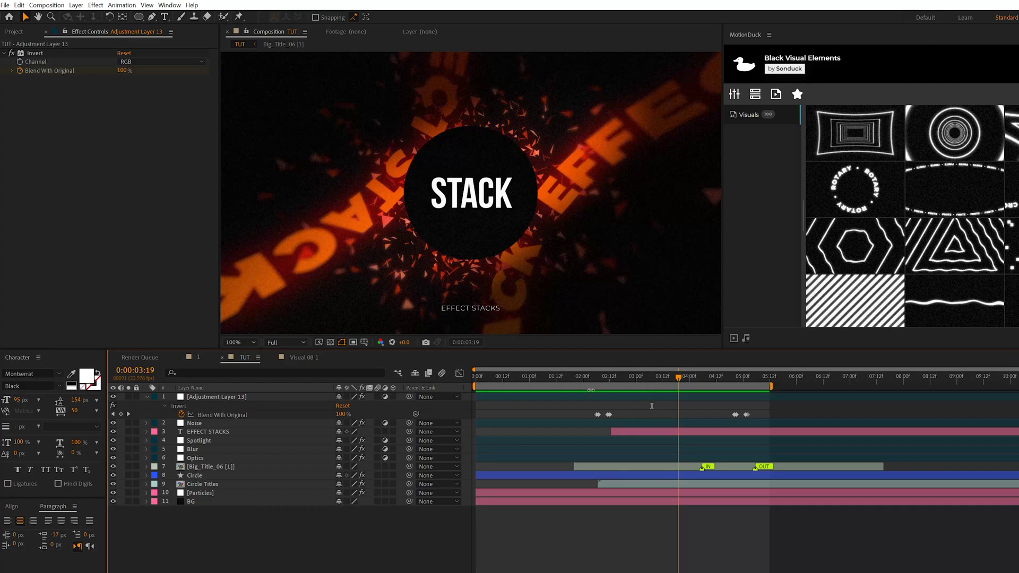
Compare the frame at 0:00:03:19 by hiding Adjustment Layer 13, Noise, Spotlight, Blur, Optics and BG, and show them all again.
click(113, 396)
click(113, 423)
click(113, 441)
click(113, 449)
click(113, 458)
click(113, 502)
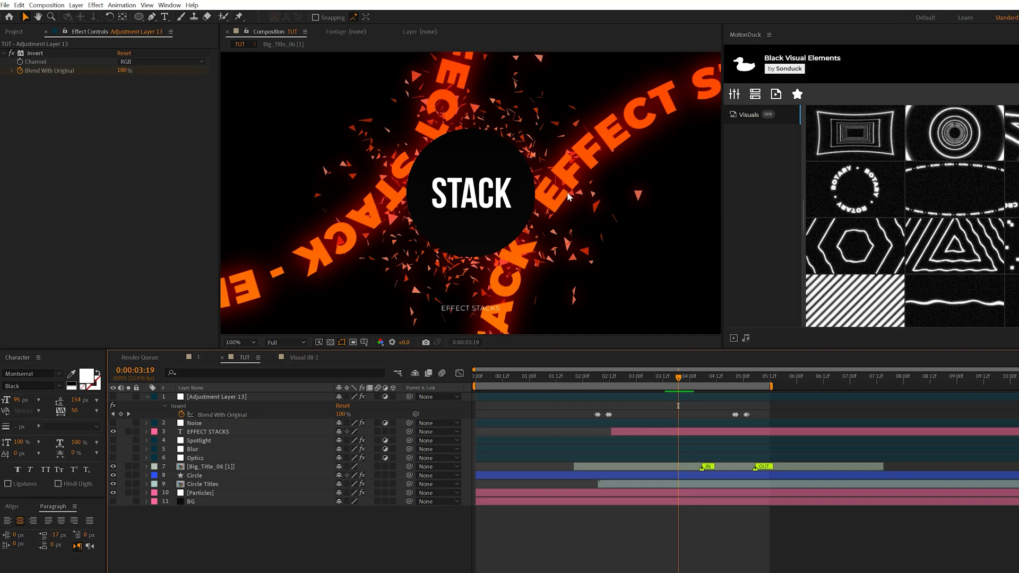
drag(113, 398, 108, 512)
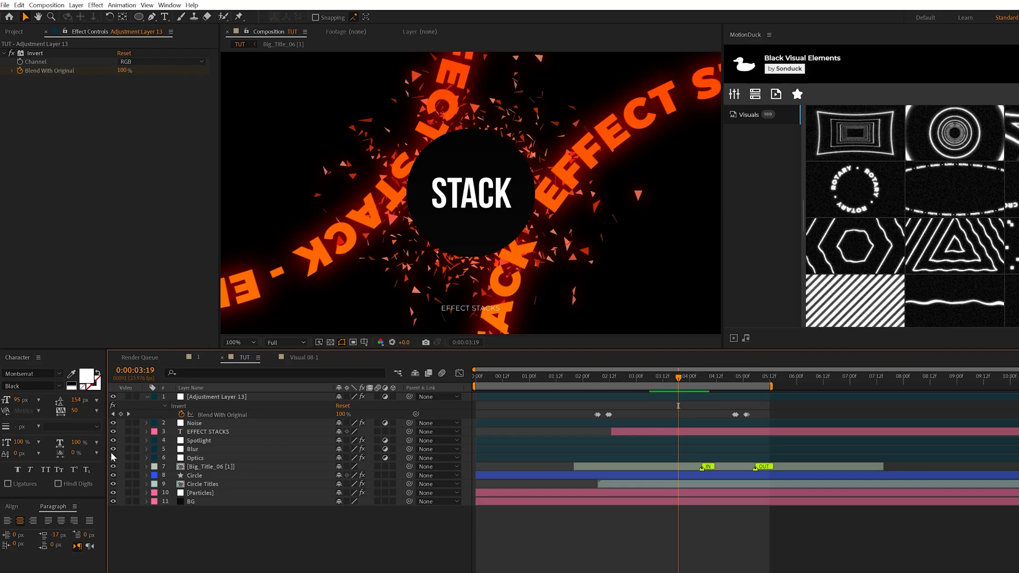